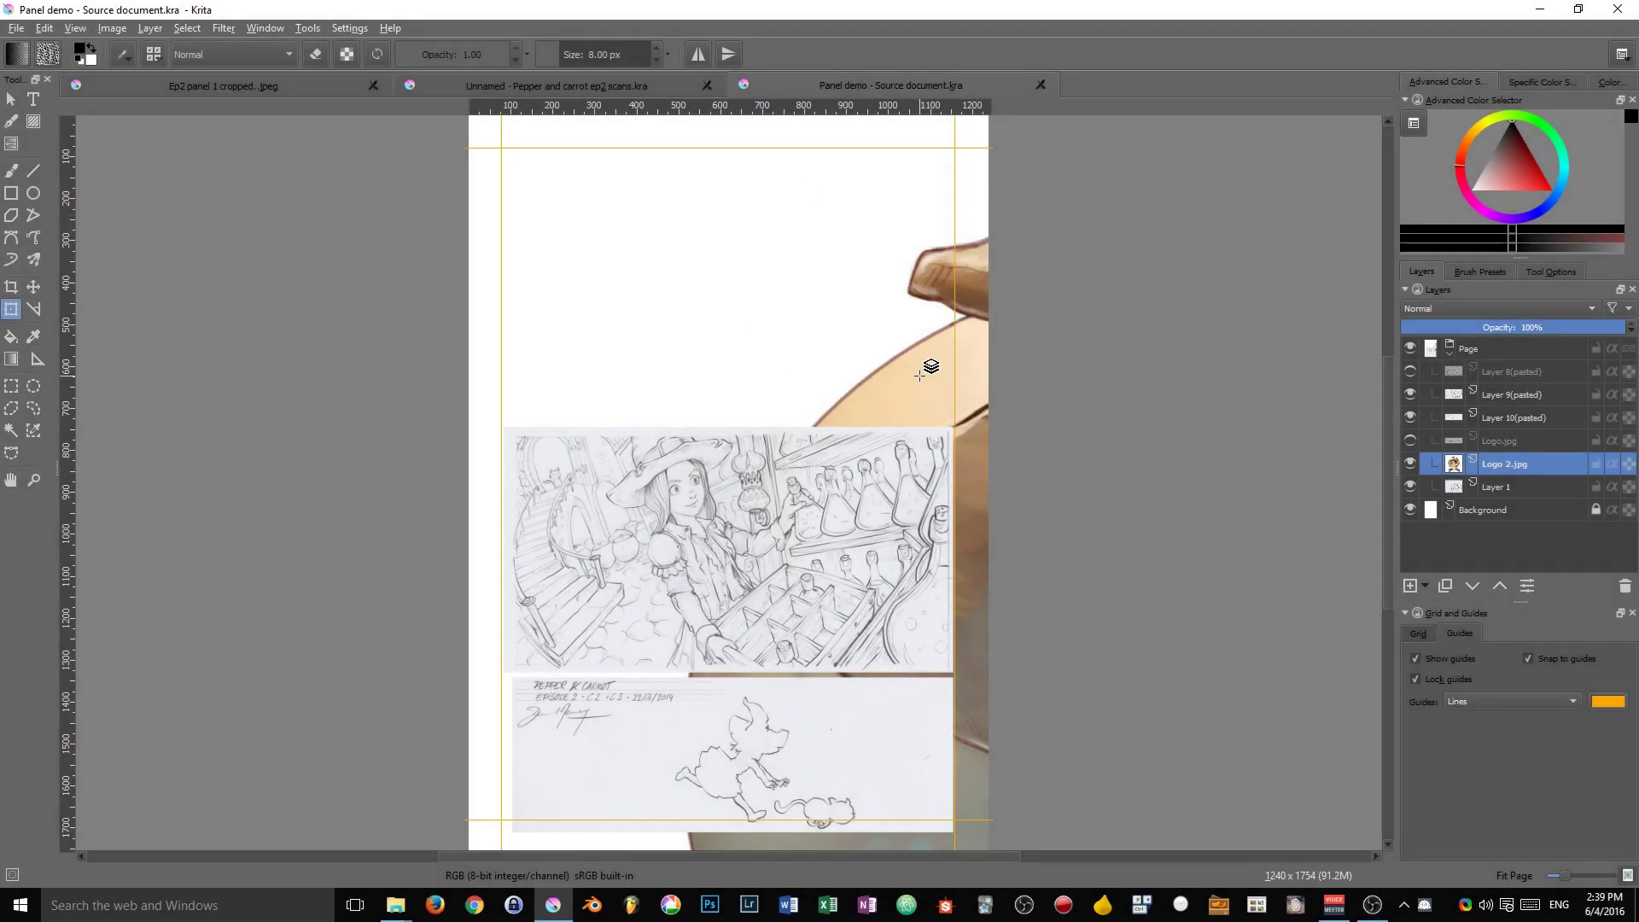
Step: Scale the Logo 2.jpg layer down proportionally to a small fraction of its size, about a third of the page width
scroll(951, 405, down, 3)
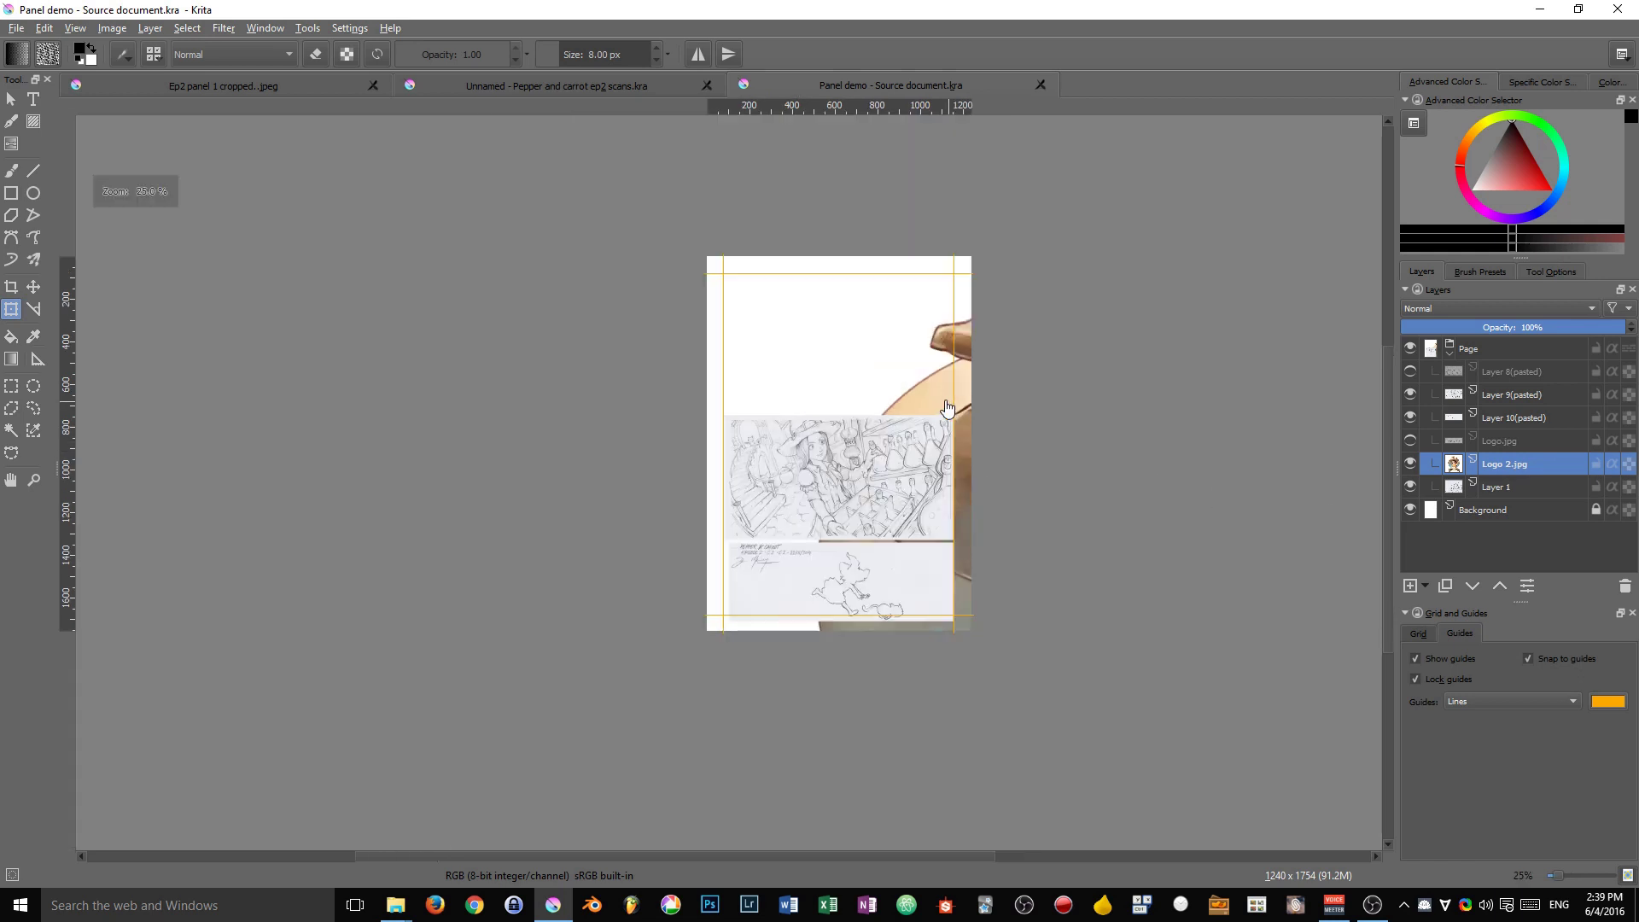
drag(894, 344, 788, 344)
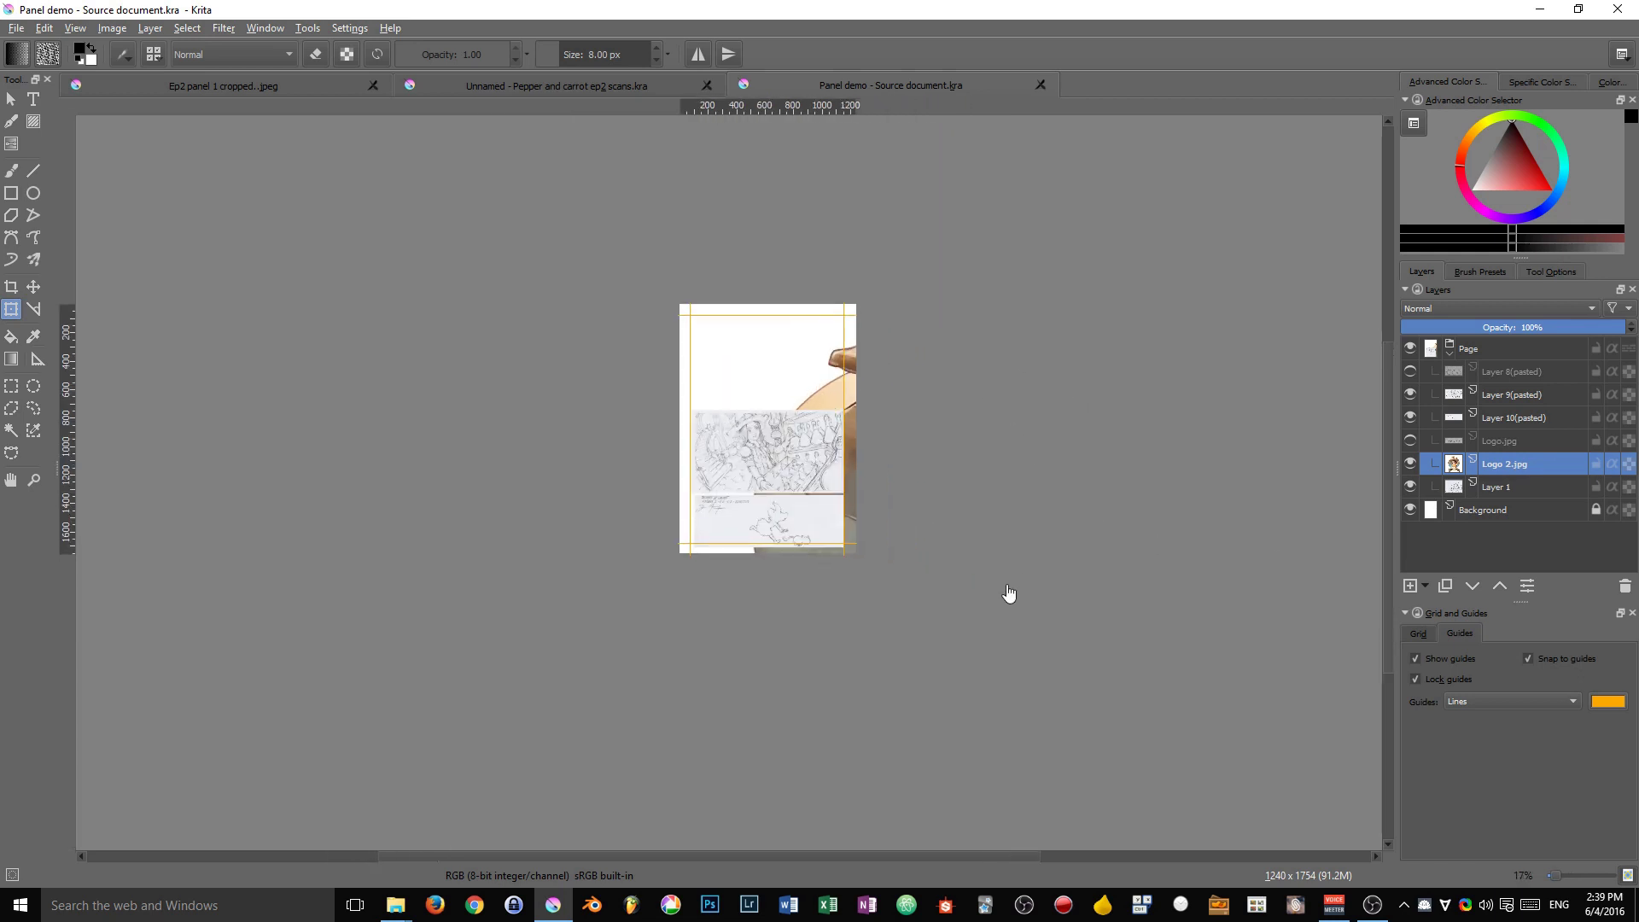
drag(982, 578, 904, 581)
click(750, 403)
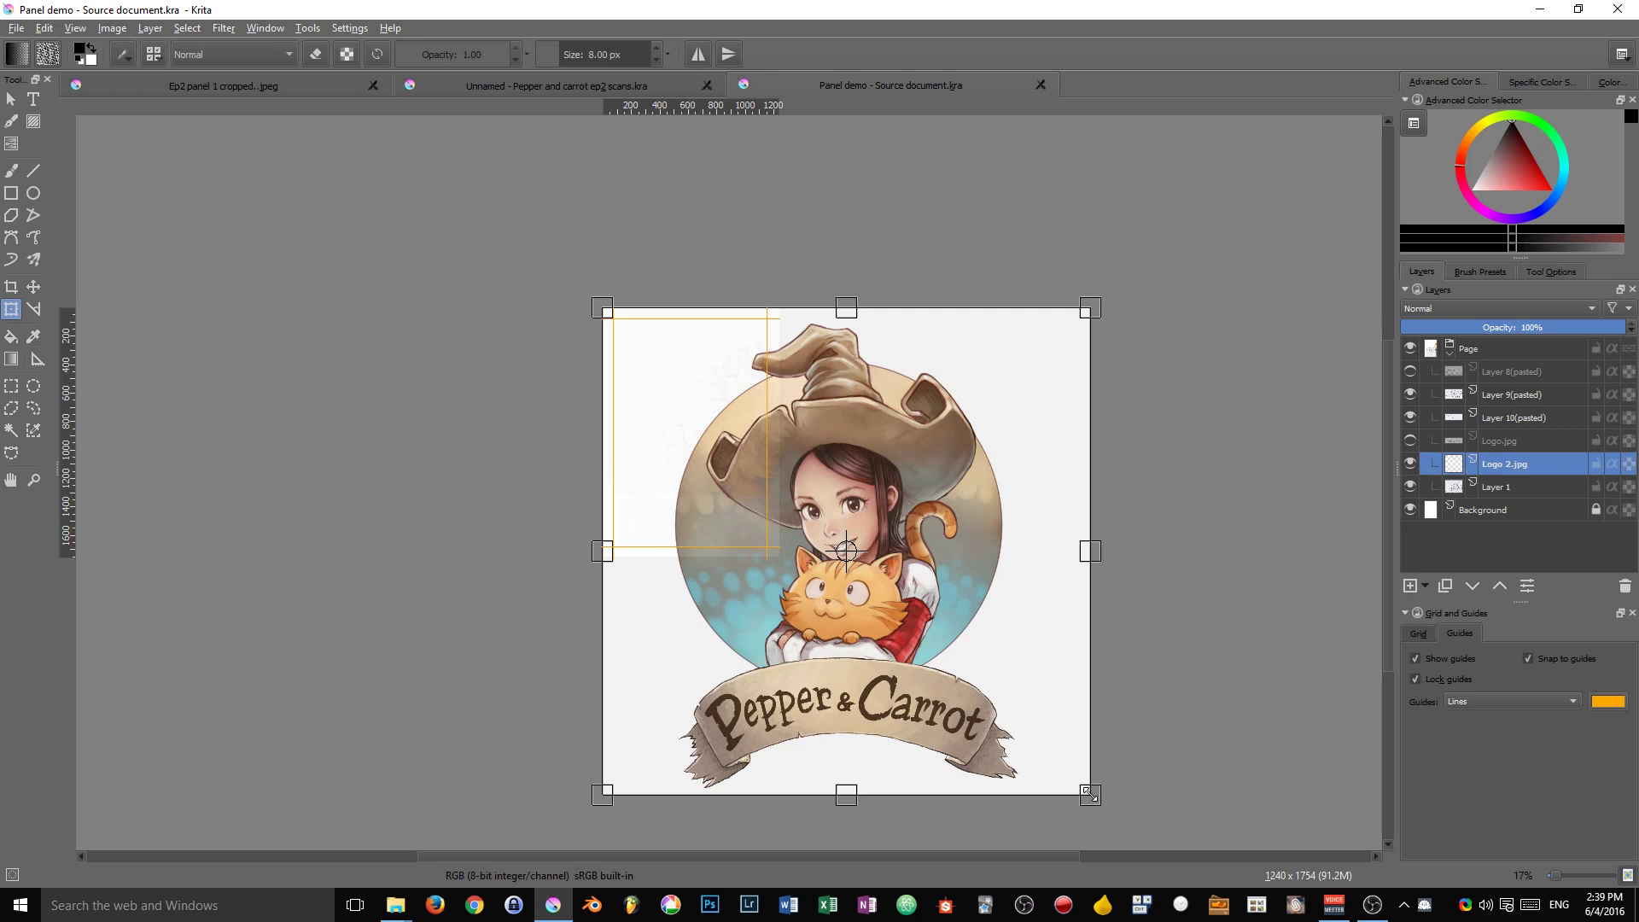
drag(1090, 794, 667, 371)
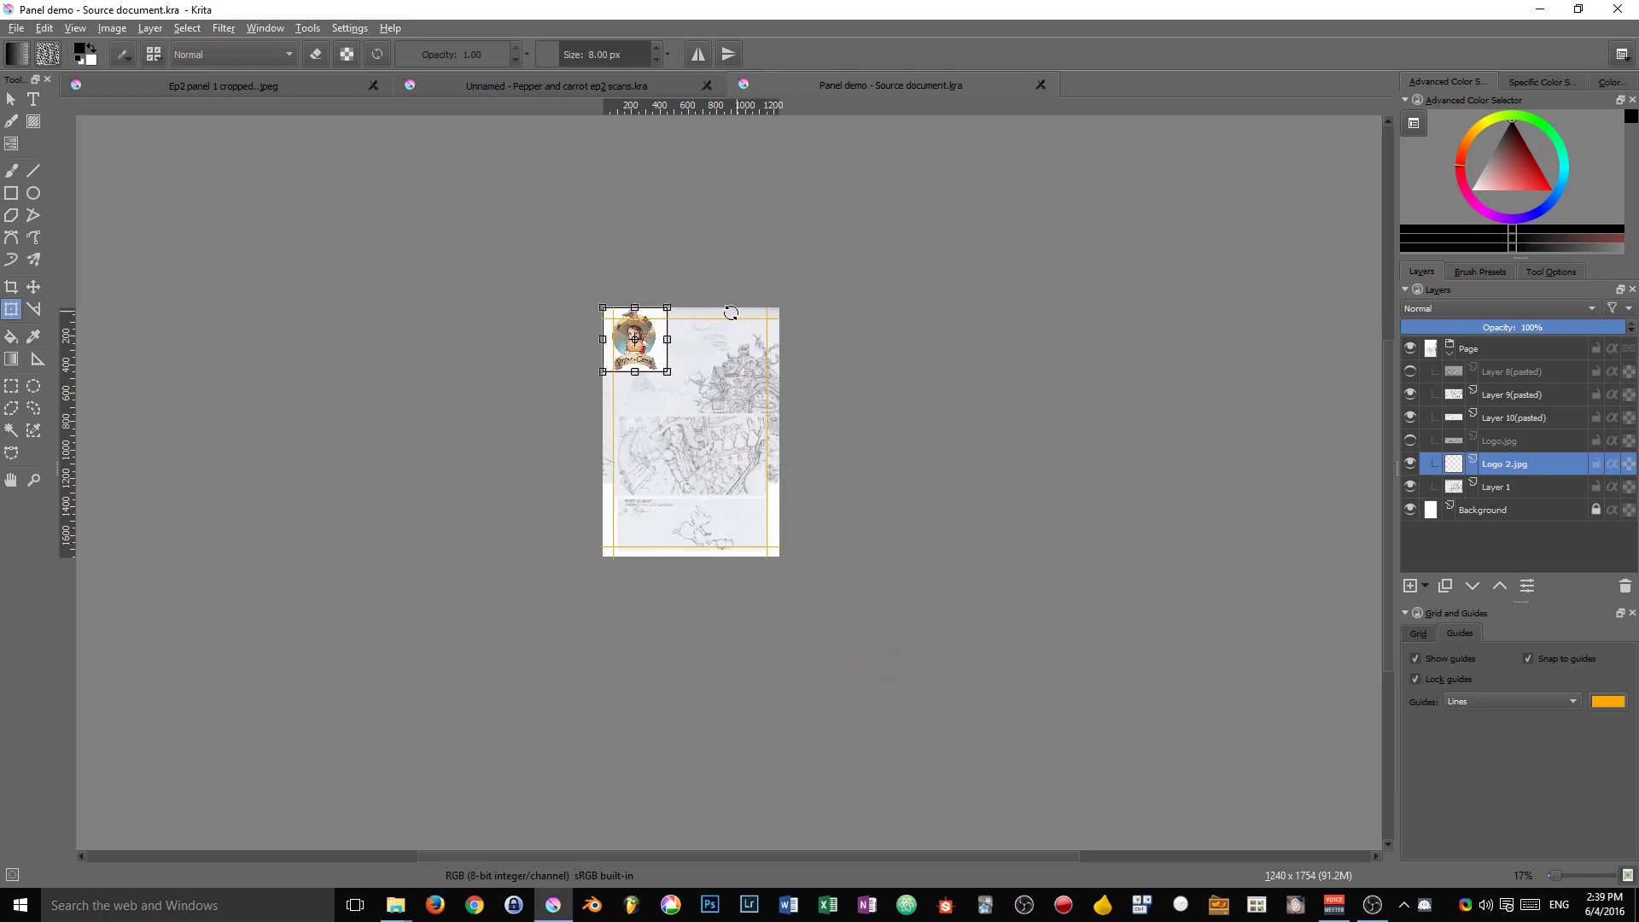
Step: Apply the logo's scaling and position the logo in the middle of the top panel, clear of the witch panel below
scroll(707, 332, up, 4)
drag(593, 435, 602, 280)
drag(523, 221, 726, 538)
key(Return)
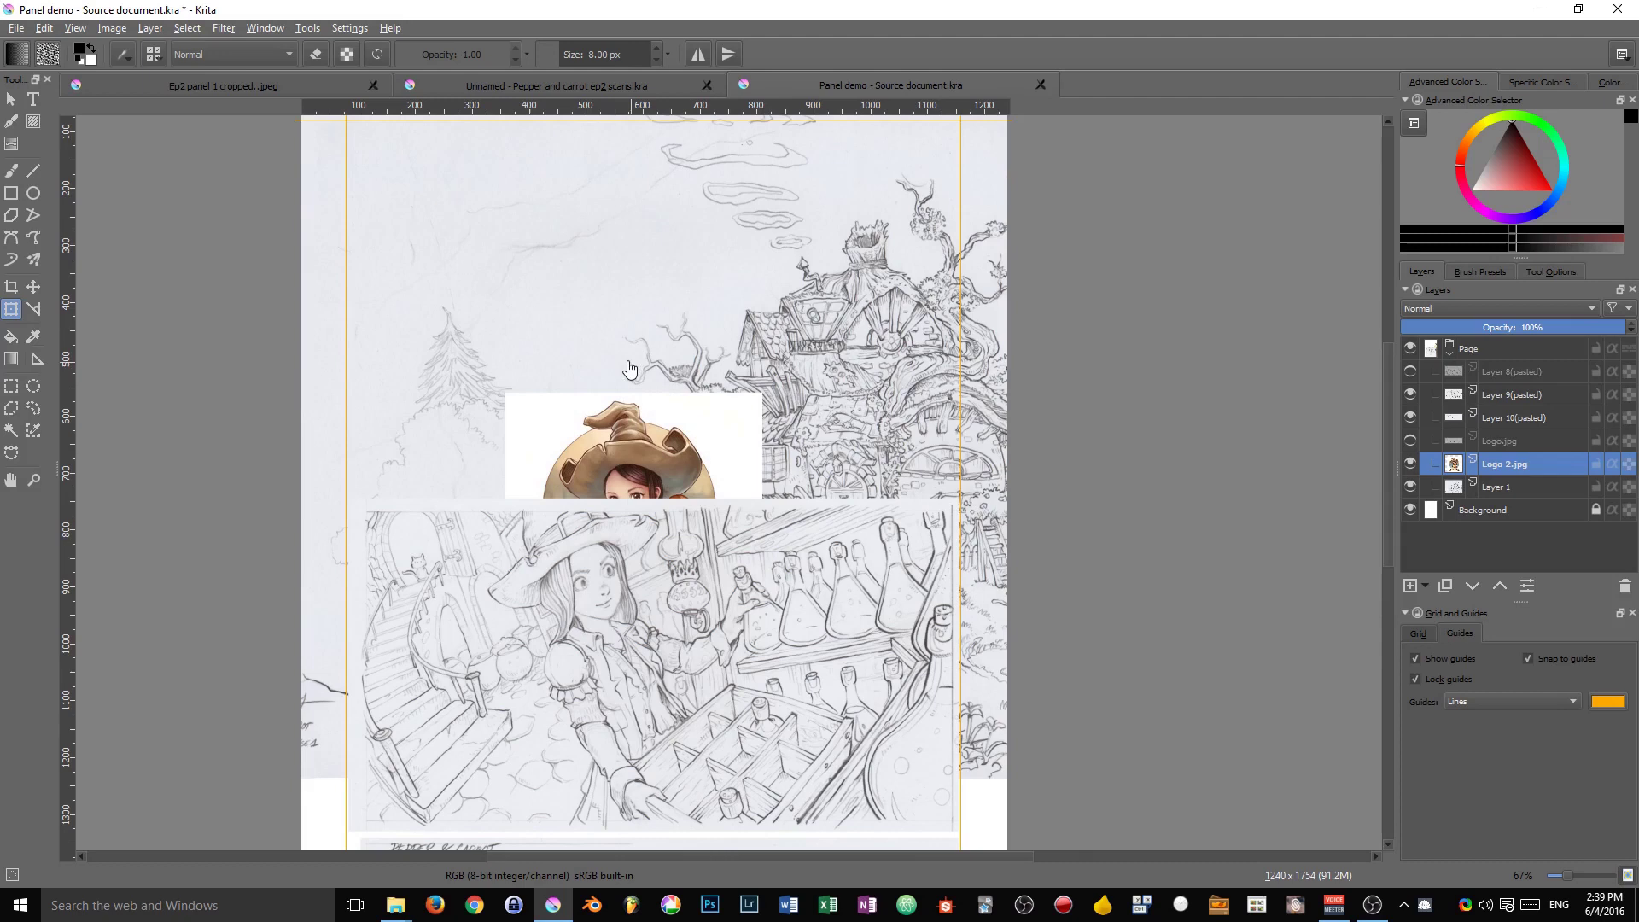
click(678, 432)
drag(689, 480, 710, 306)
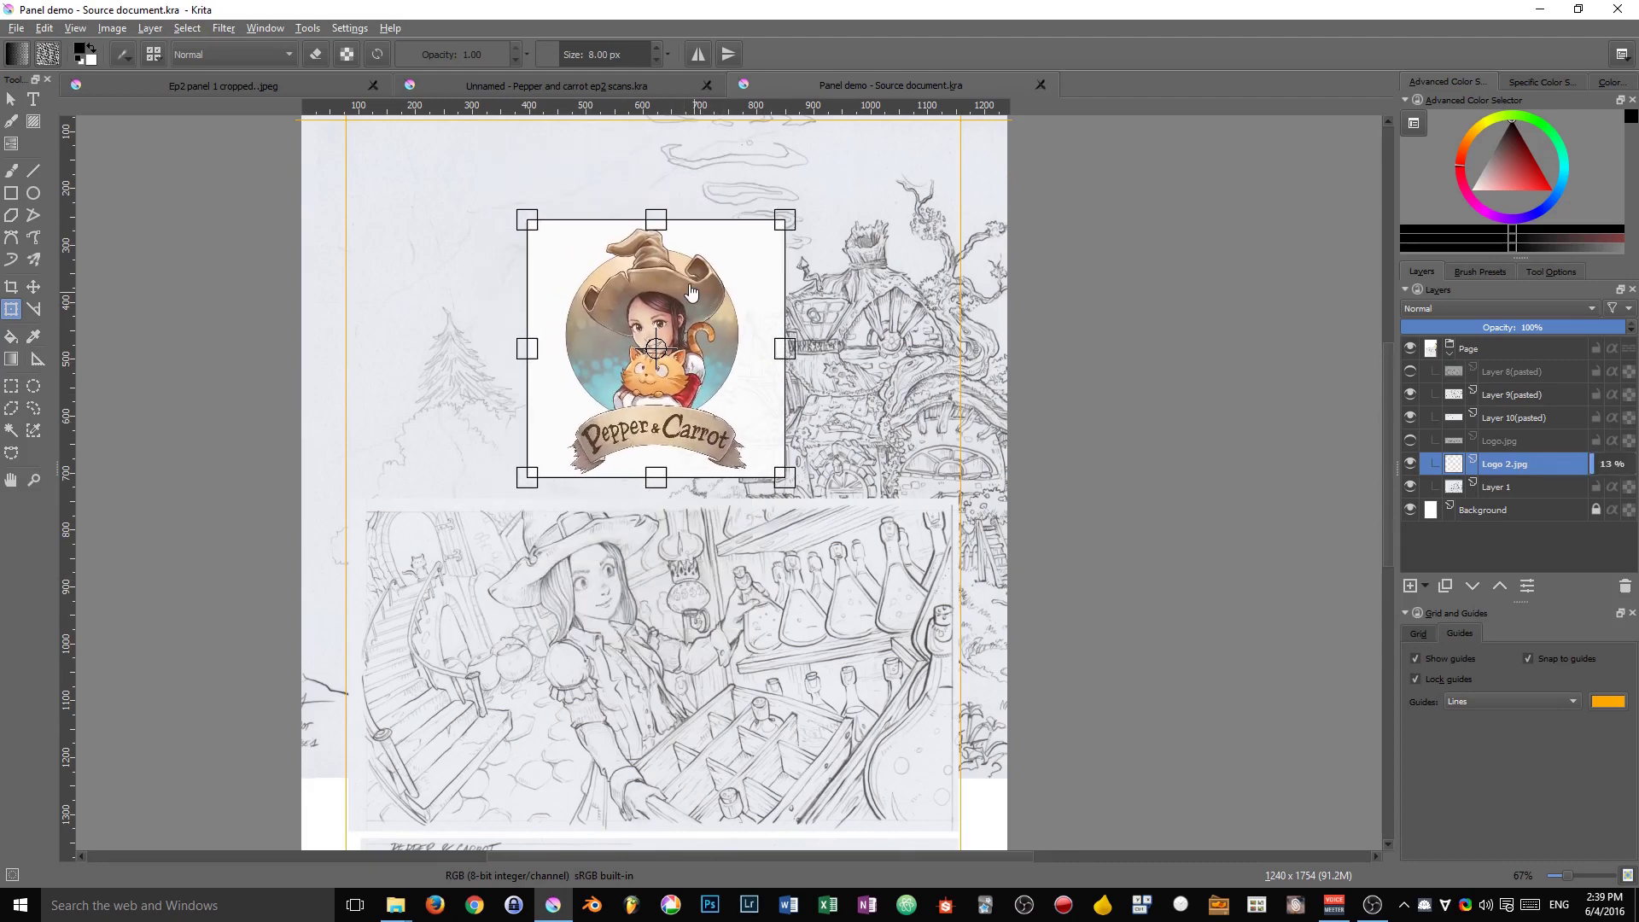
Step: Remove the white background around the logo with a contiguous selection and clear the selection
click(11, 431)
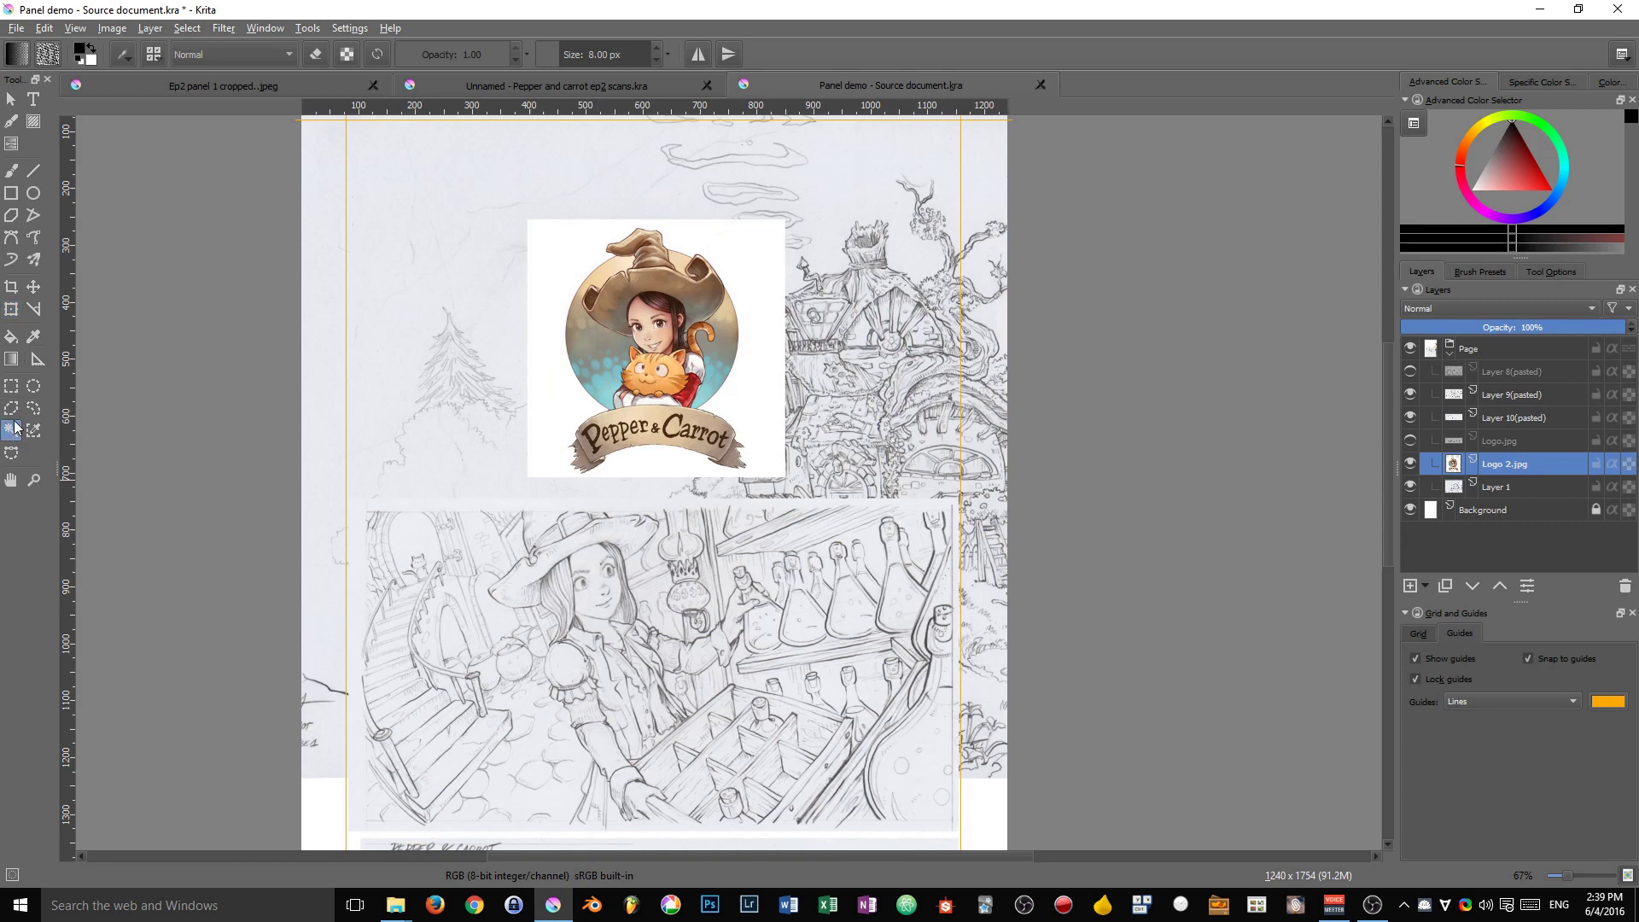
click(554, 397)
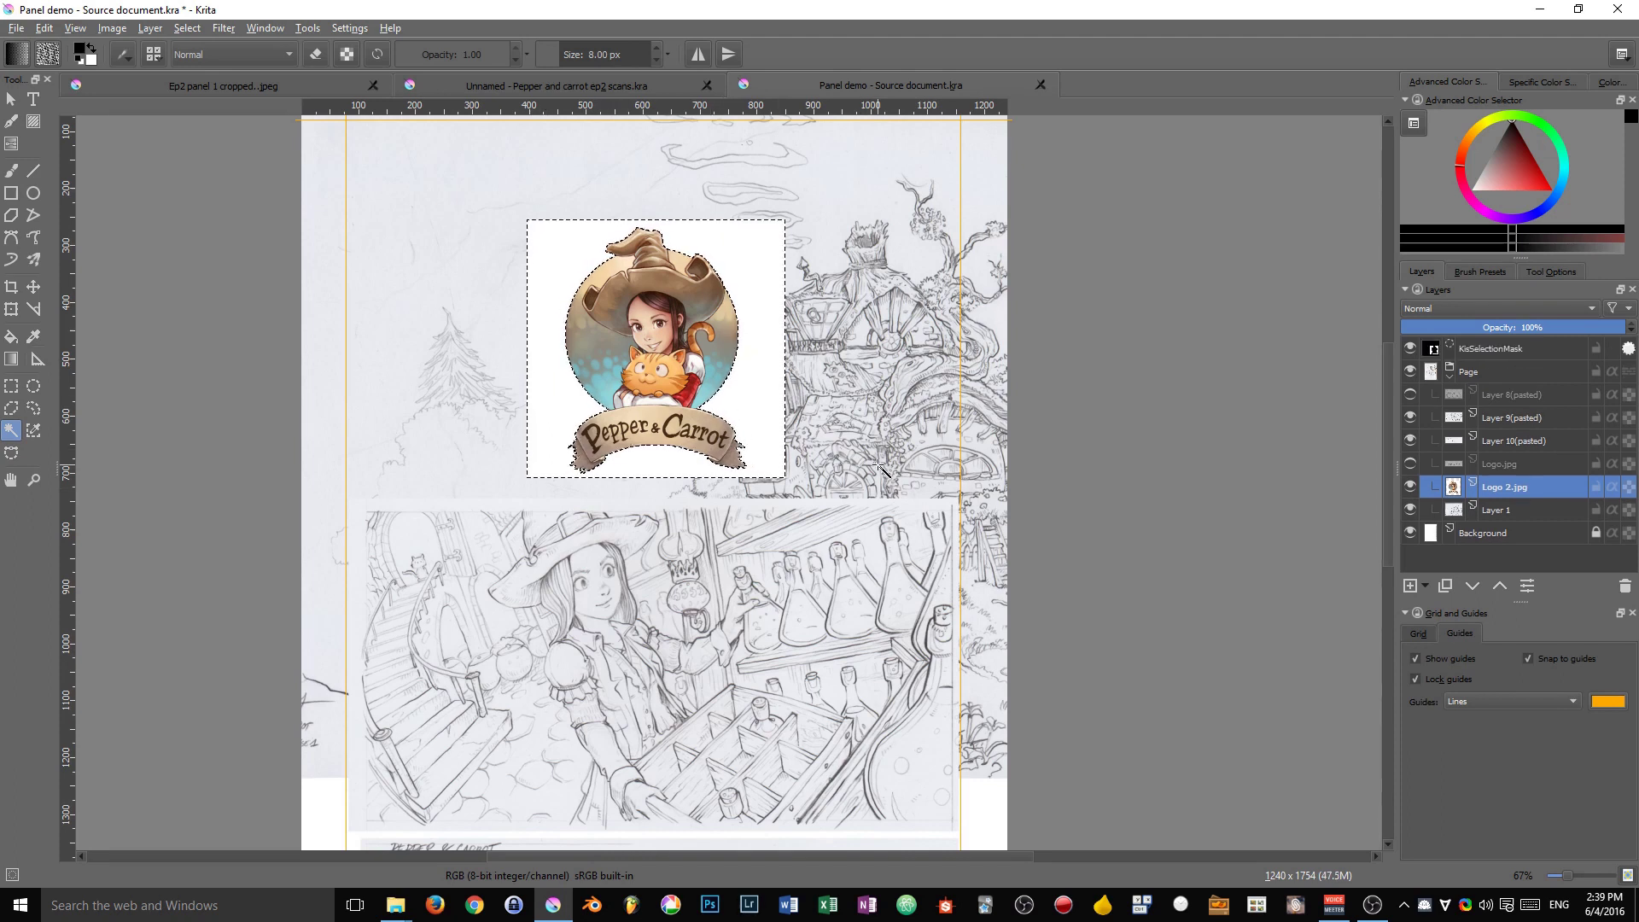
key(Delete)
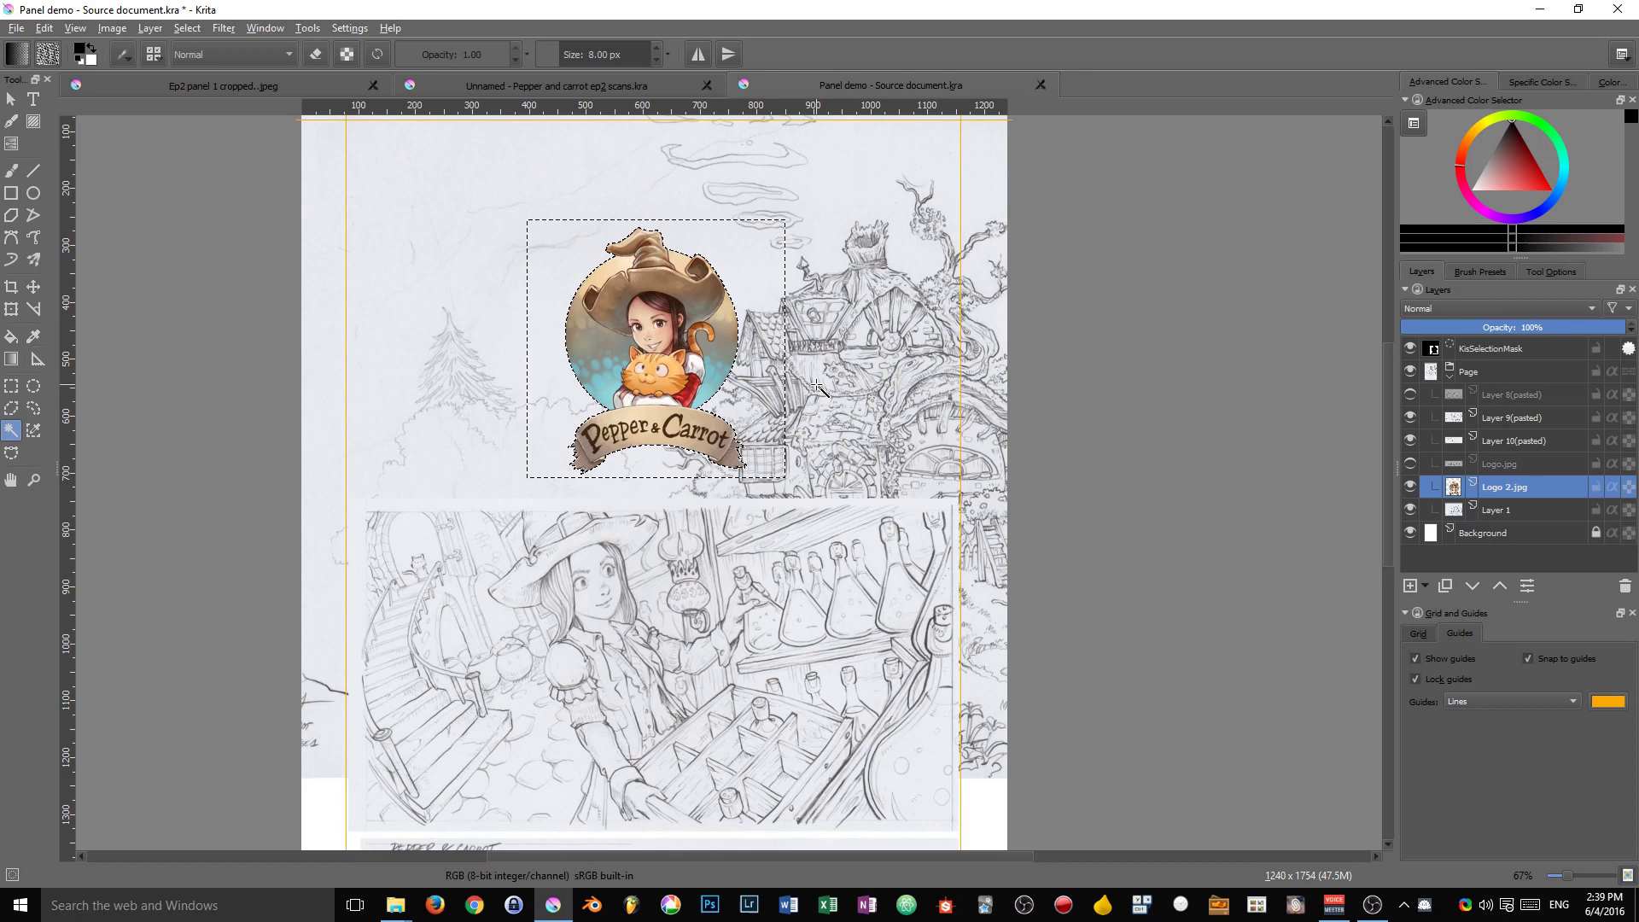
key(ctrl+shift+a)
Step: Add a transform mask to Layer 1, the tree-house sketch in the top panel
drag(658, 512, 653, 493)
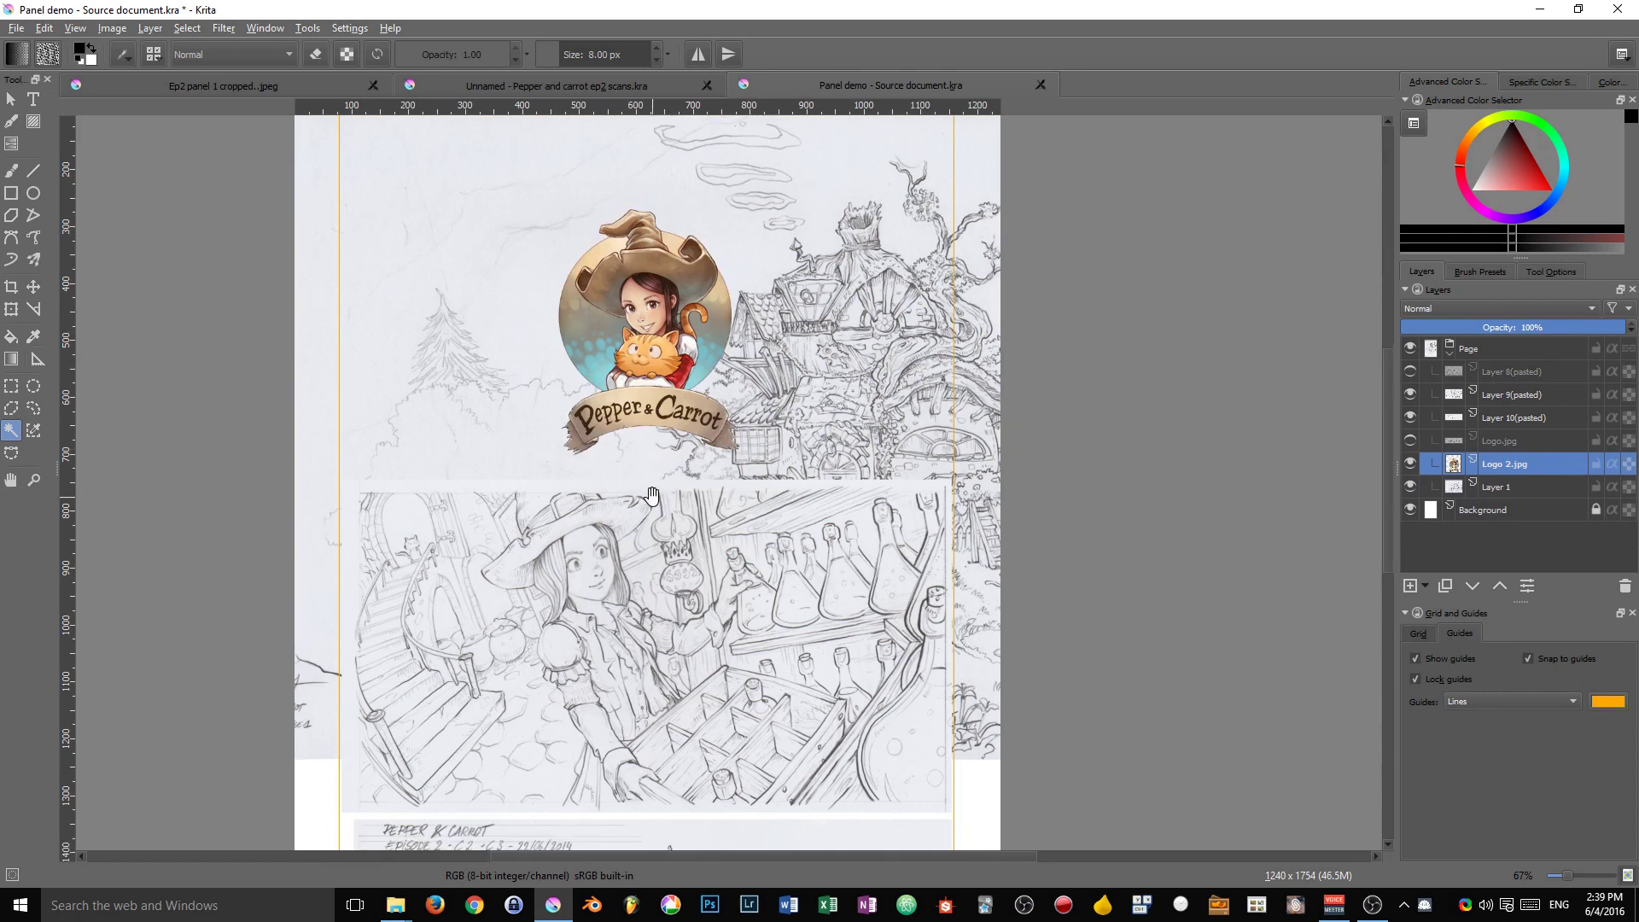
key(minus)
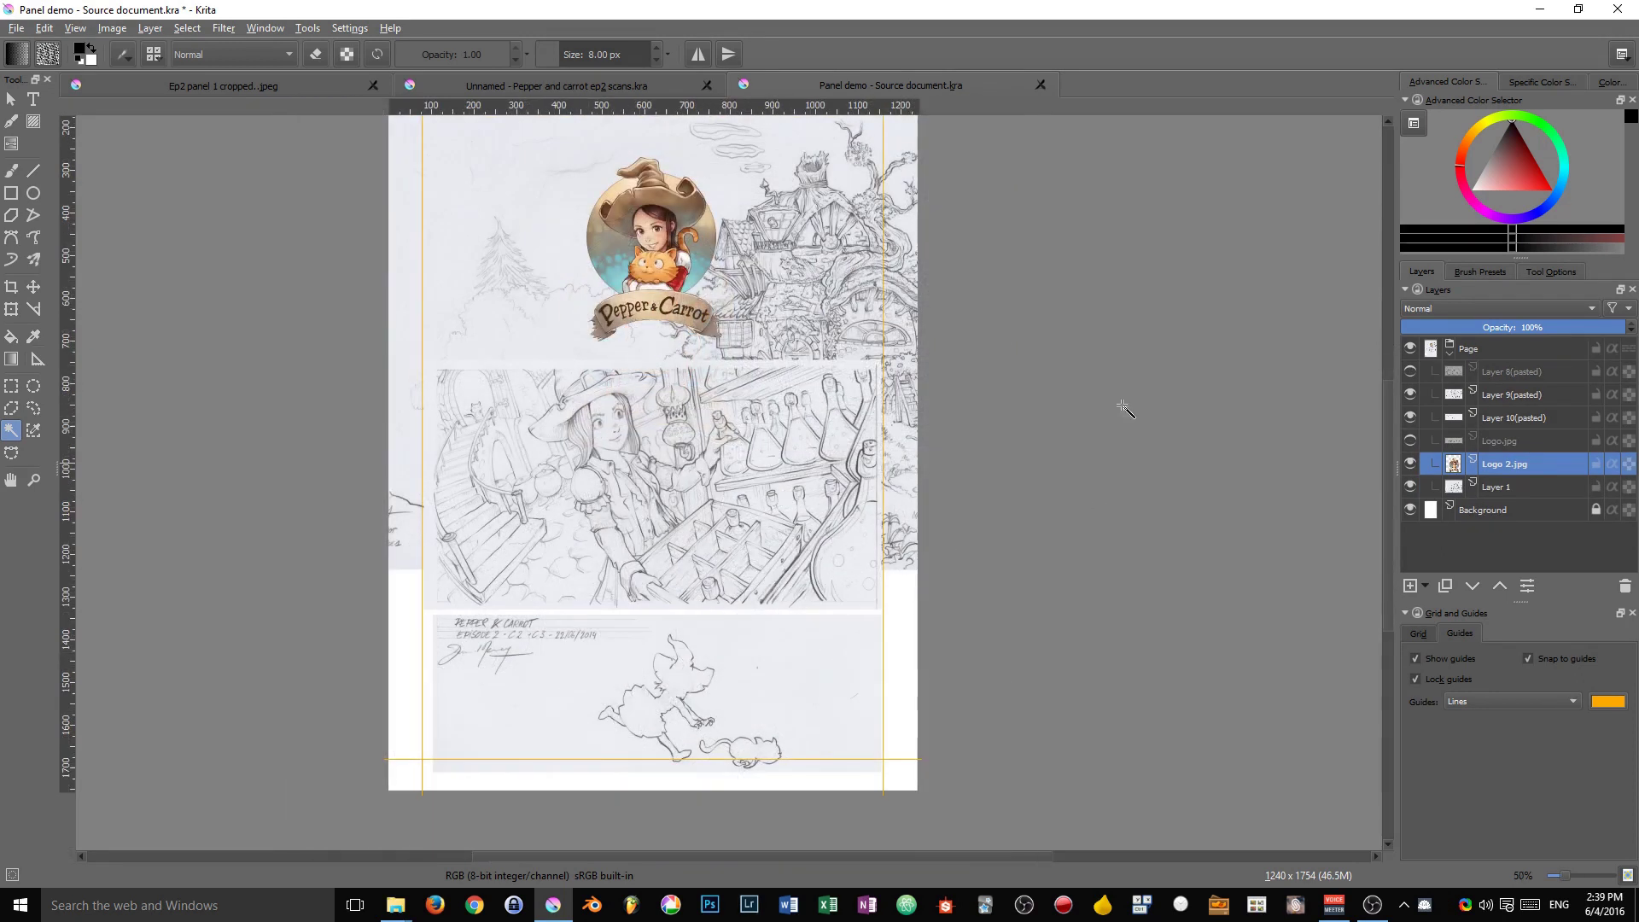
key(Page_Down)
drag(685, 277, 681, 446)
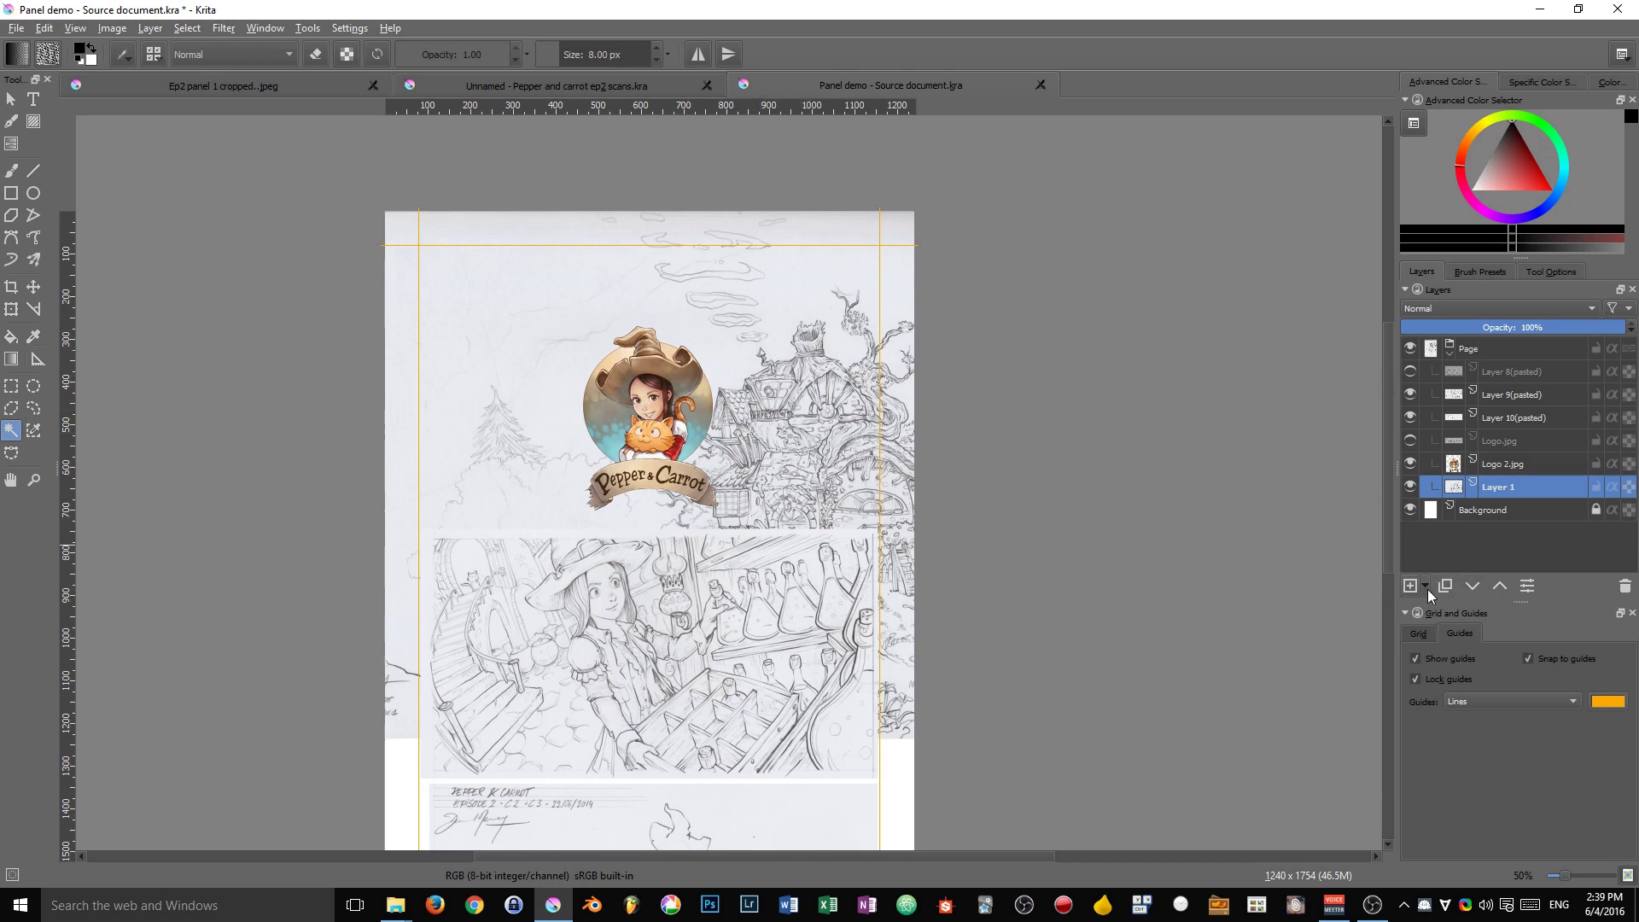
right_click(1506, 488)
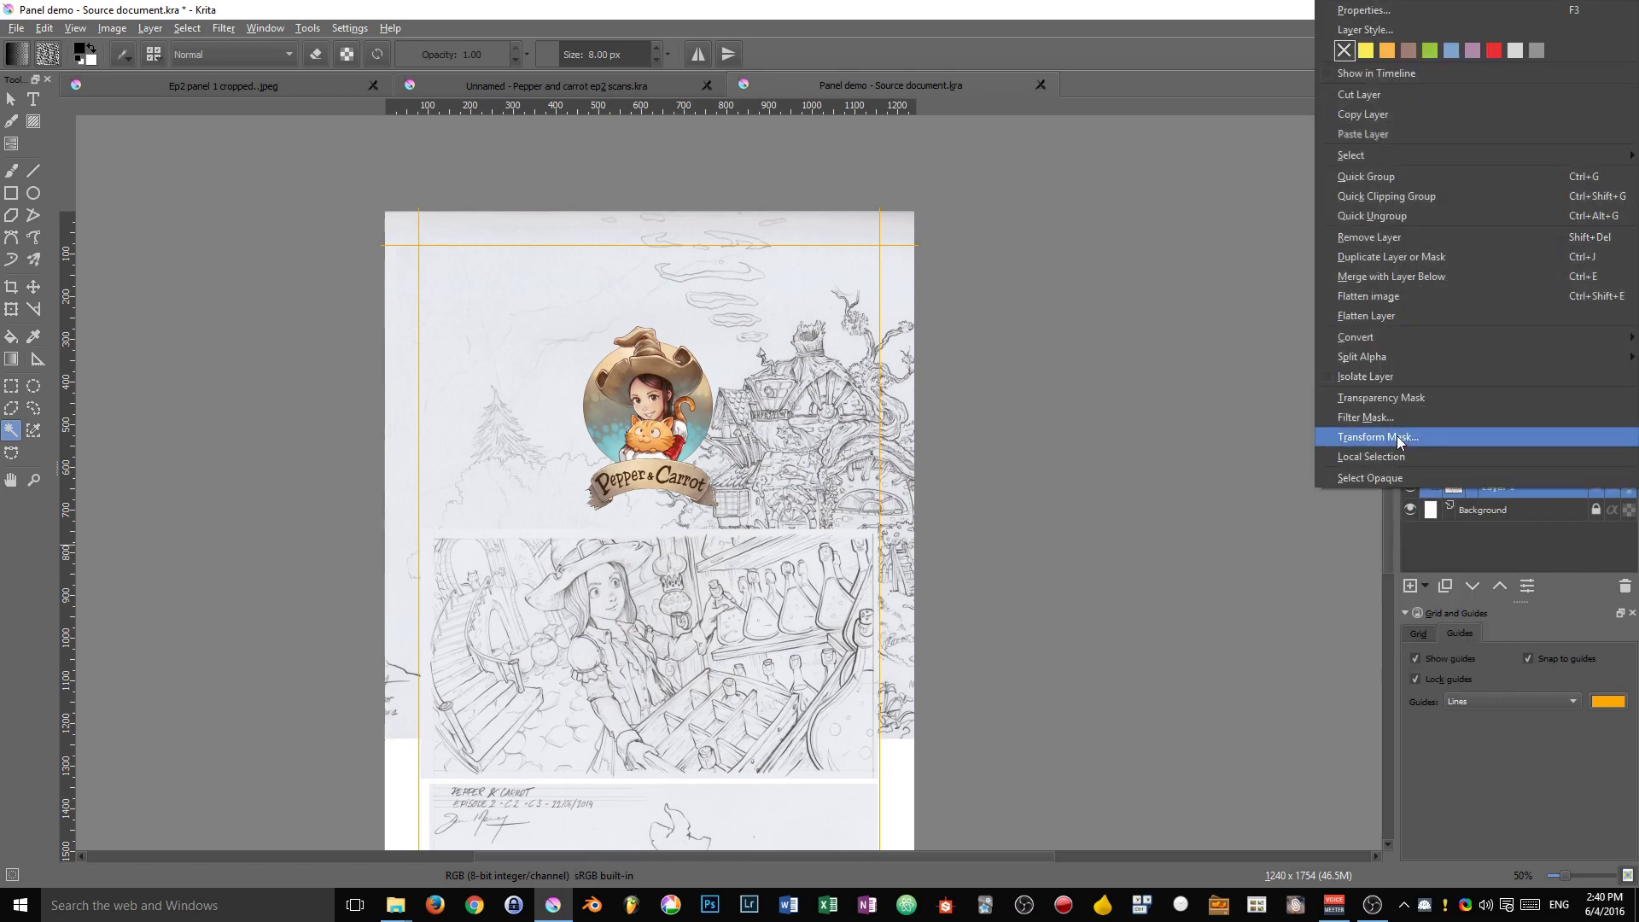
click(1367, 438)
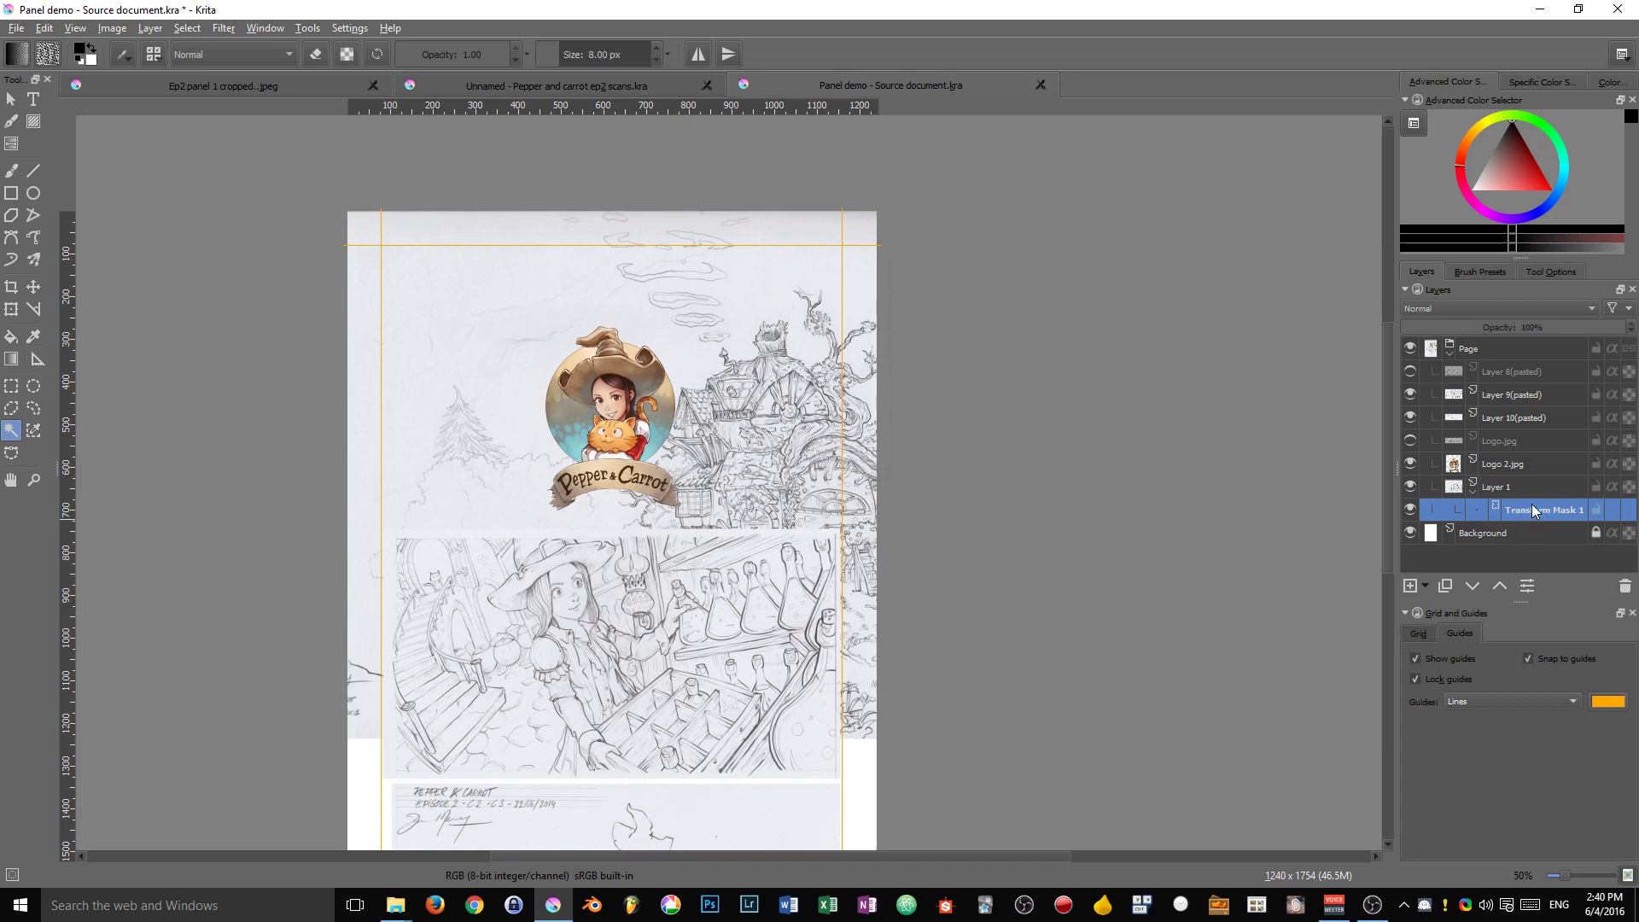
Step: Scale the tree-house sketch down proportionally through its transform mask and fit it between the side guides, top edge on the upper guide
key(ctrl+t)
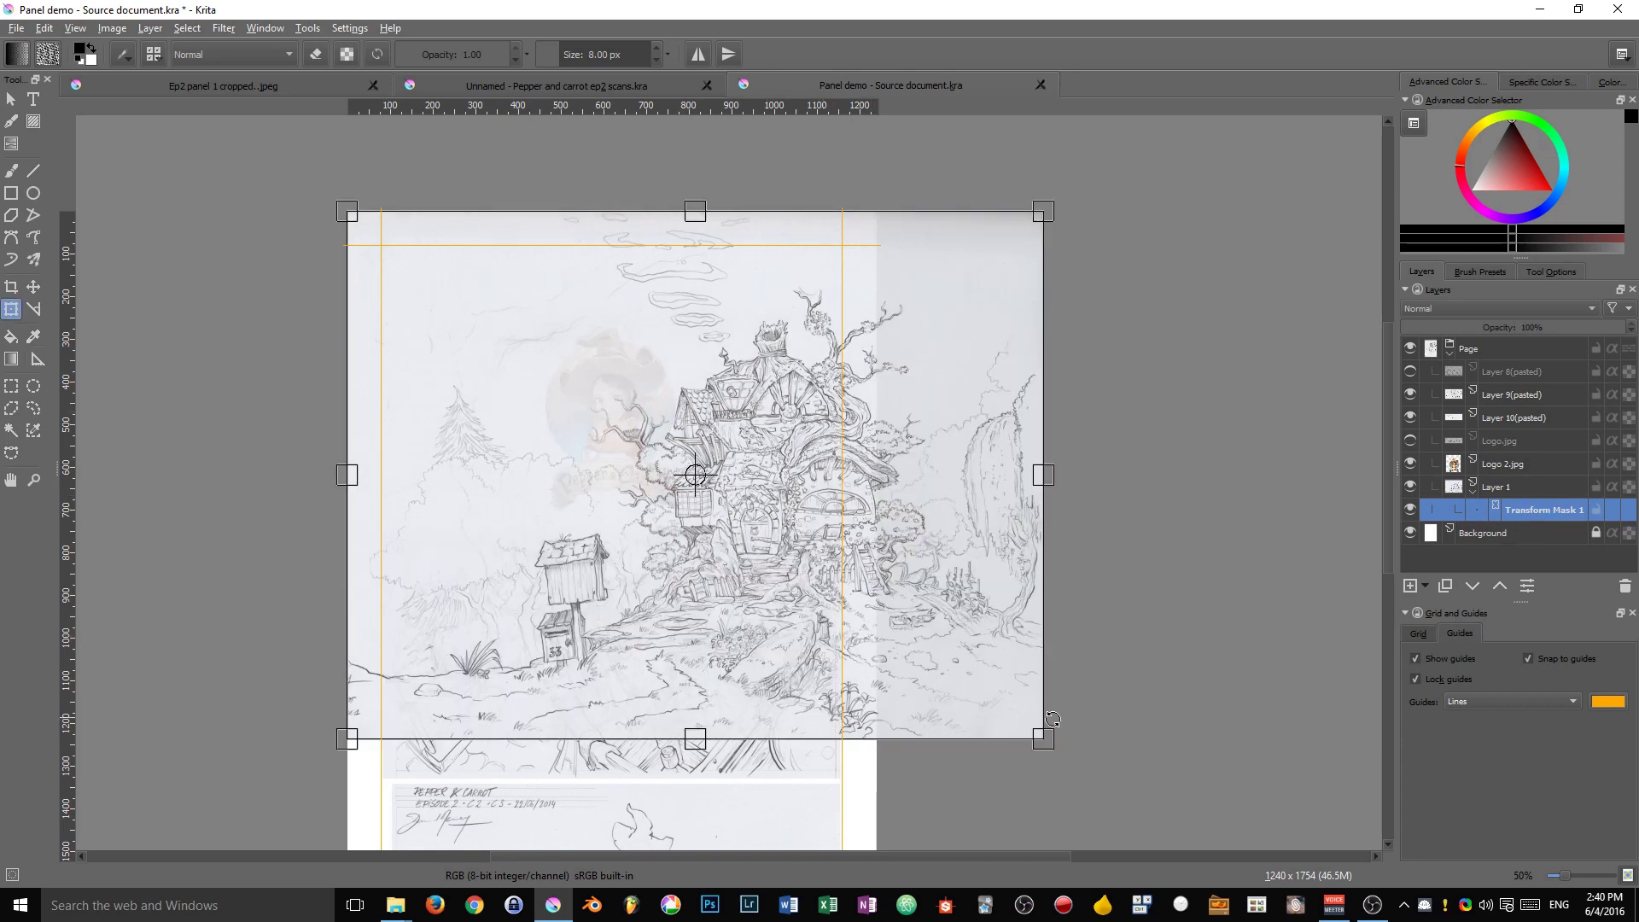
mouse_move(1038, 746)
mouse_down()
mouse_move(823, 483)
mouse_move(855, 528)
mouse_up()
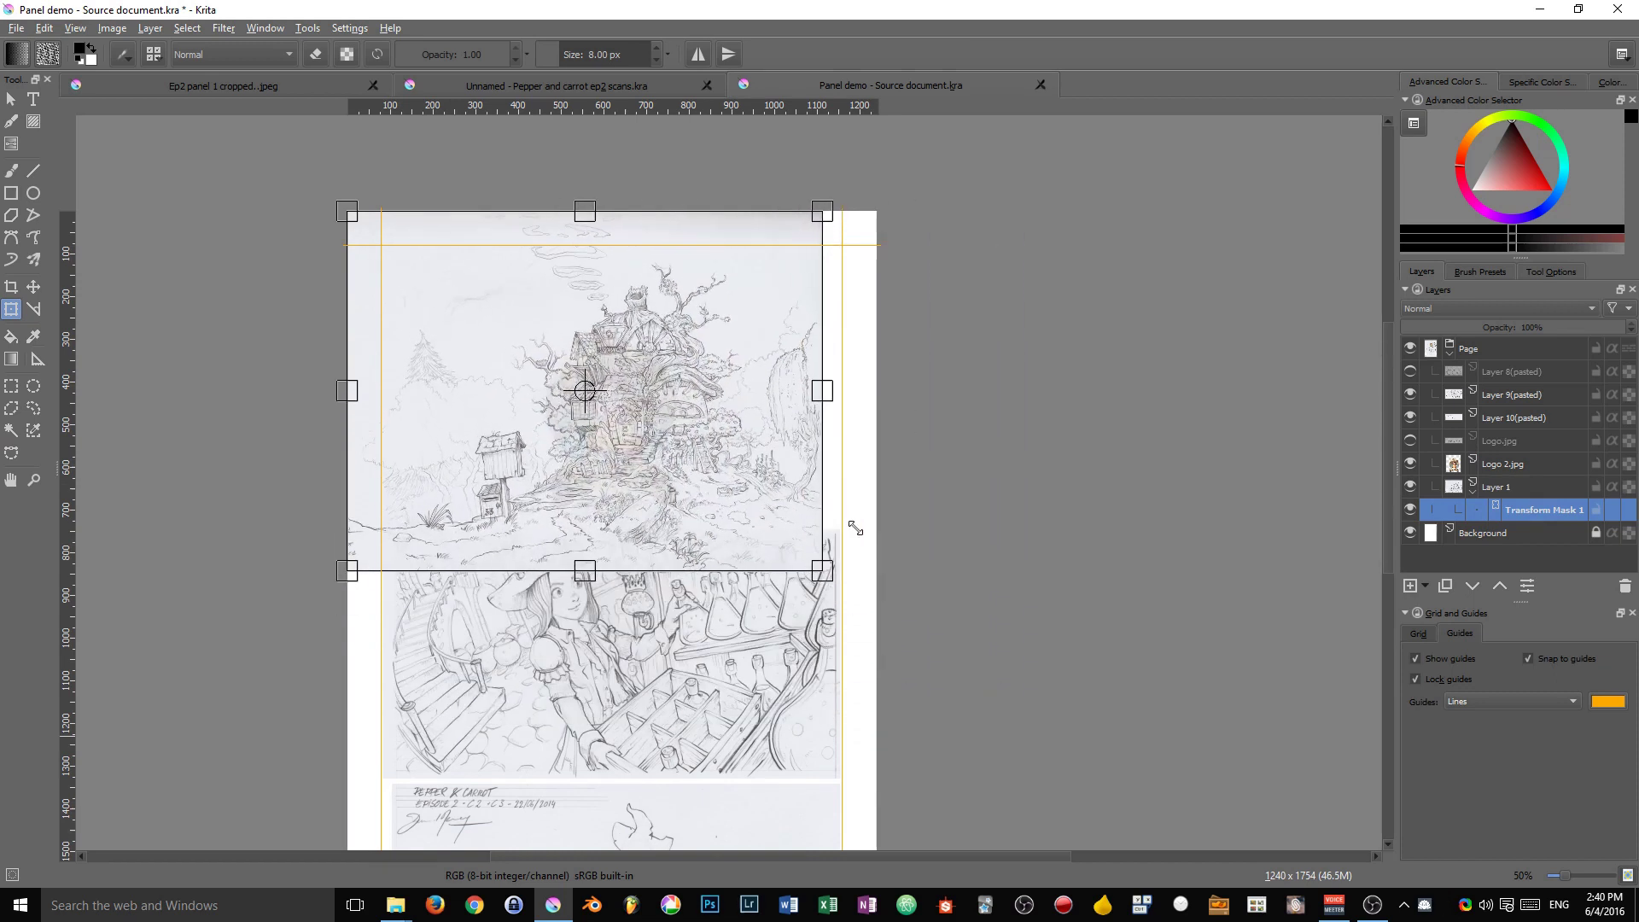
drag(698, 364, 734, 396)
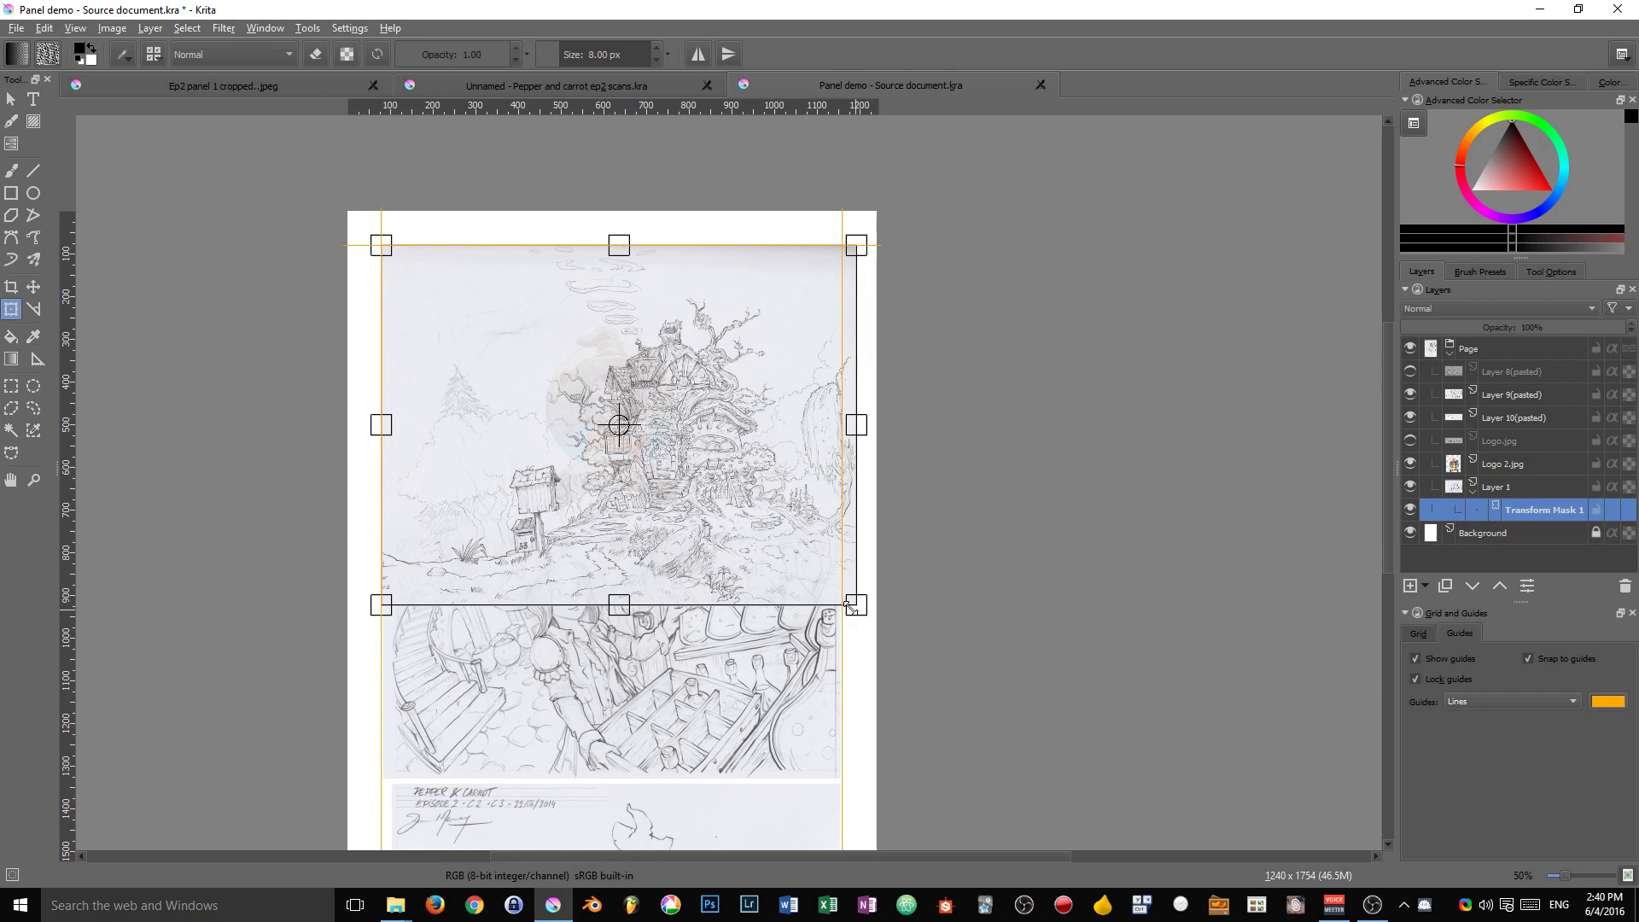
drag(848, 606, 844, 590)
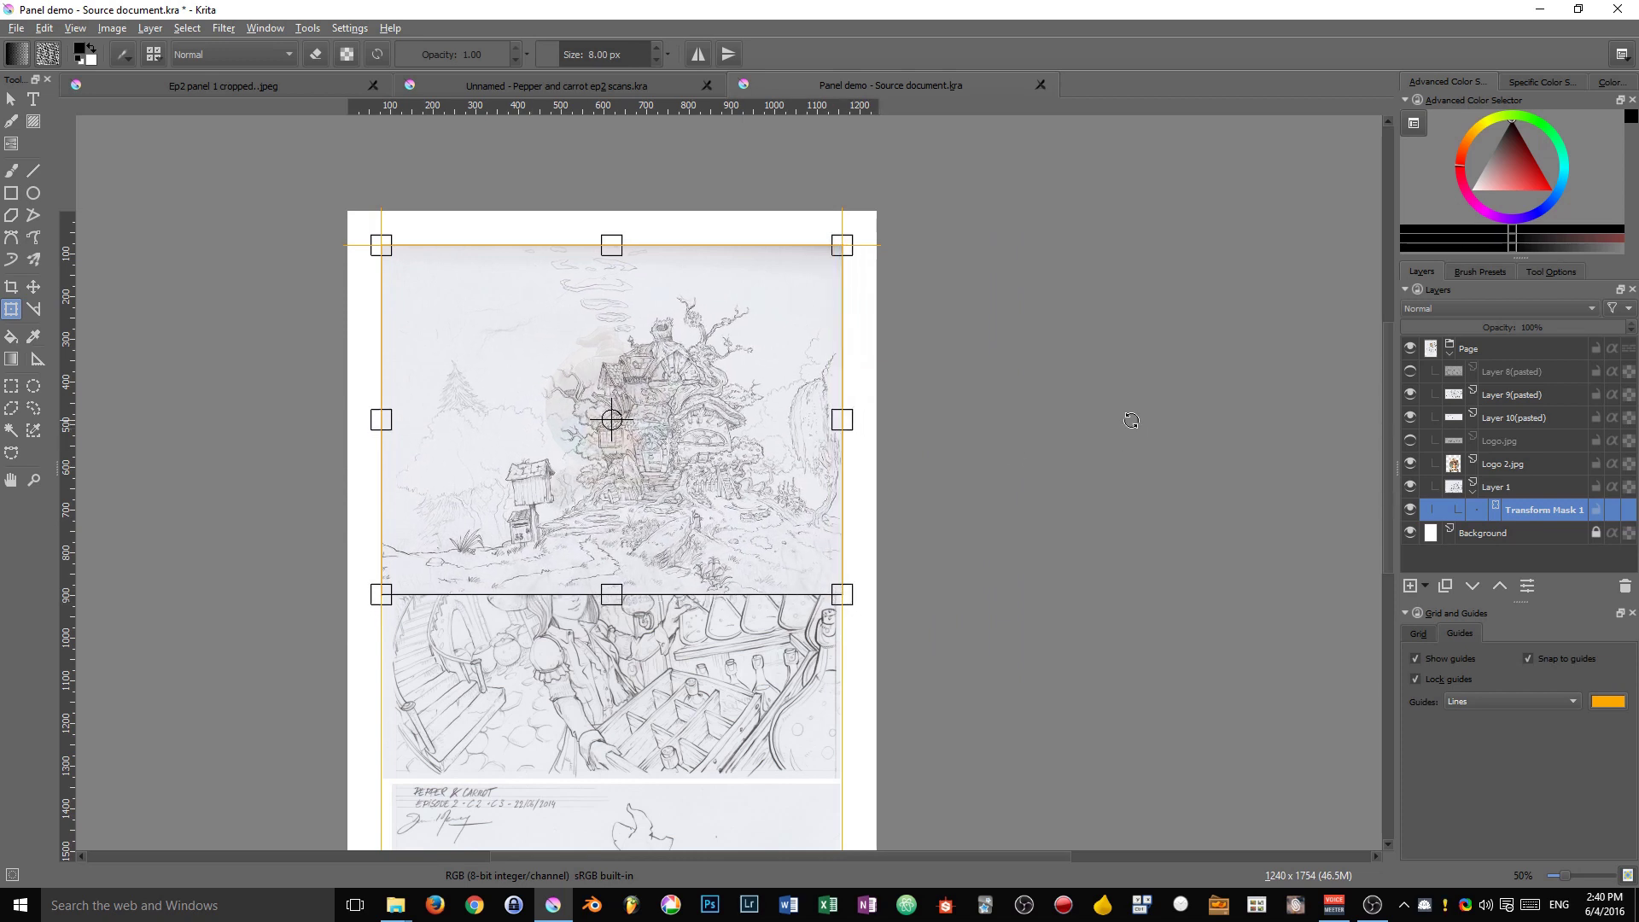
key(Return)
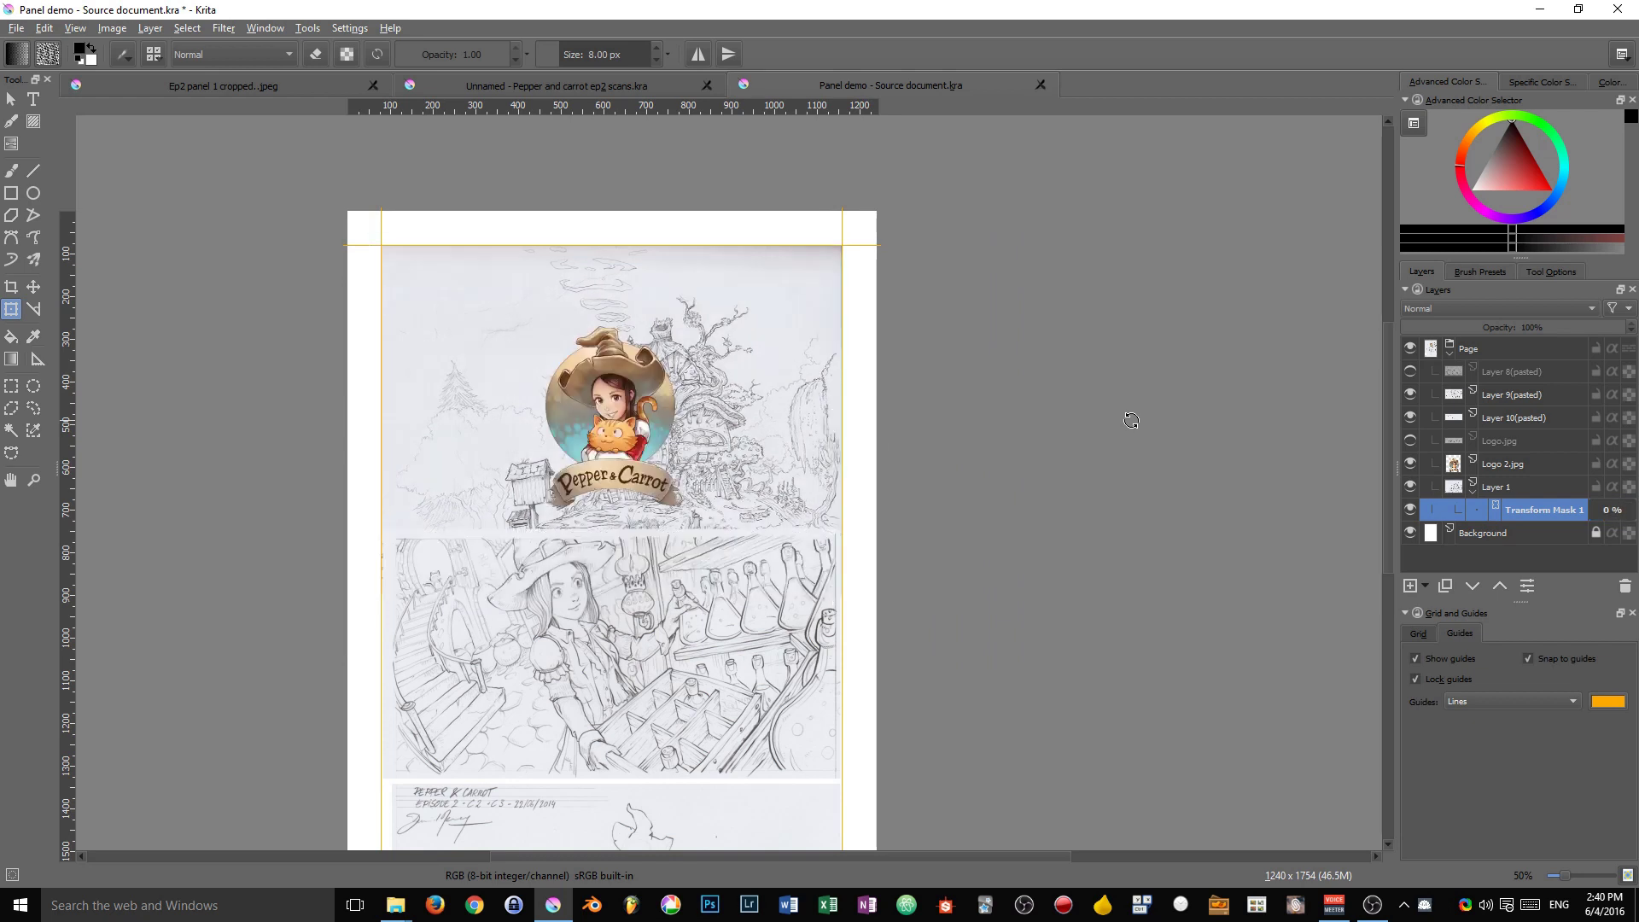
Step: Toggle Layer 1's transform mask off and back on to compare the original and scaled sketch
scroll(625, 700, down, 3)
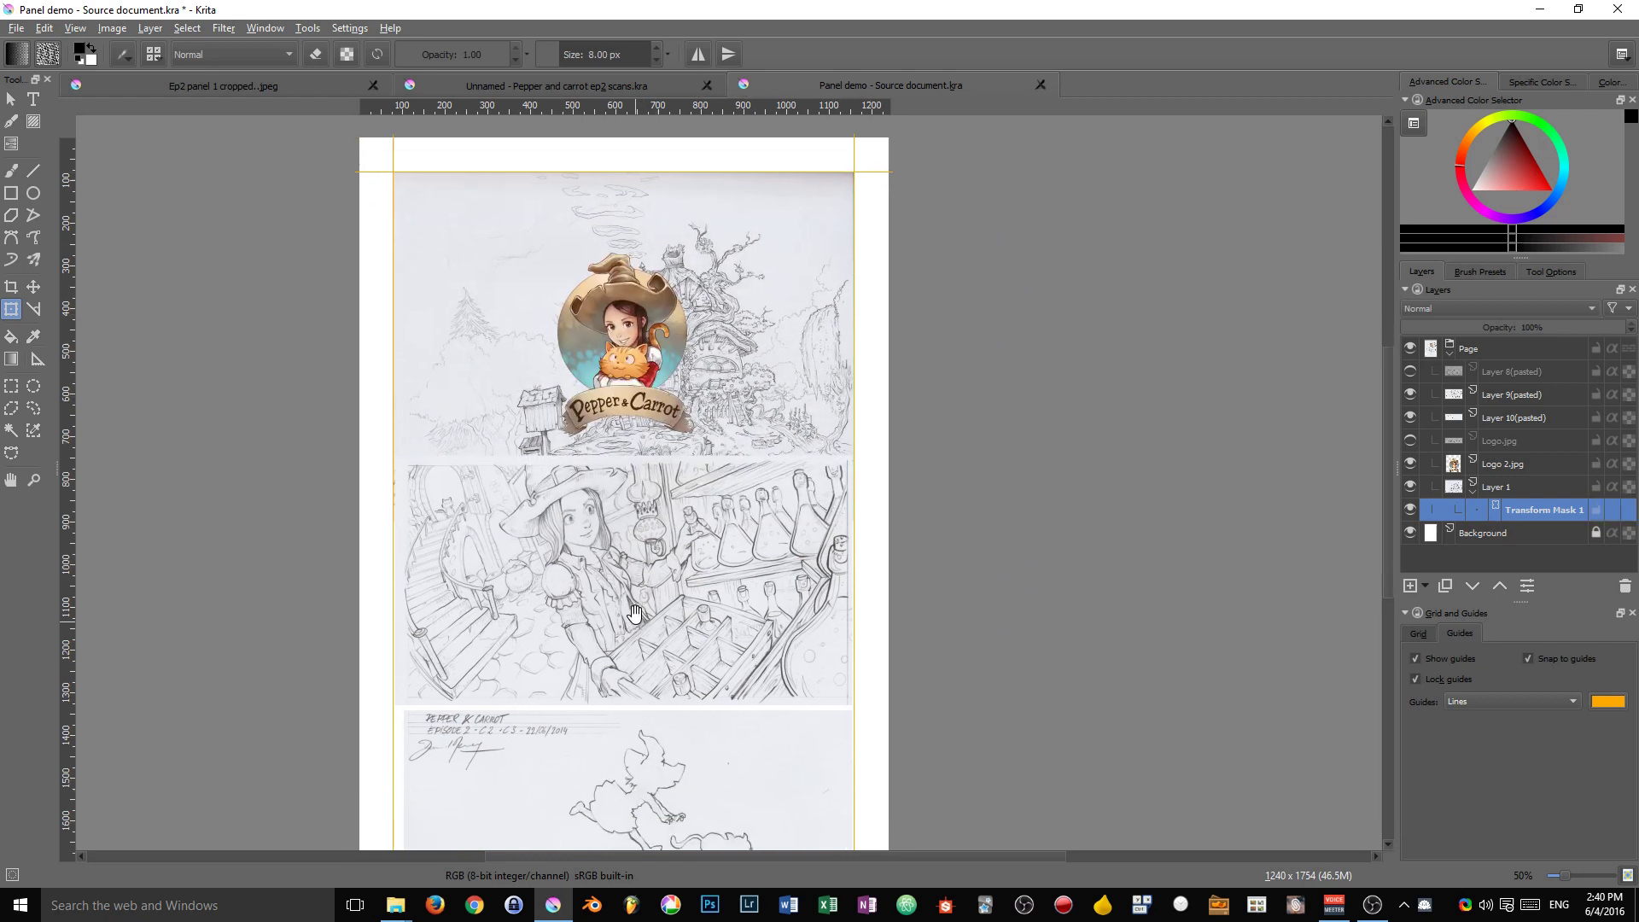
click(1410, 509)
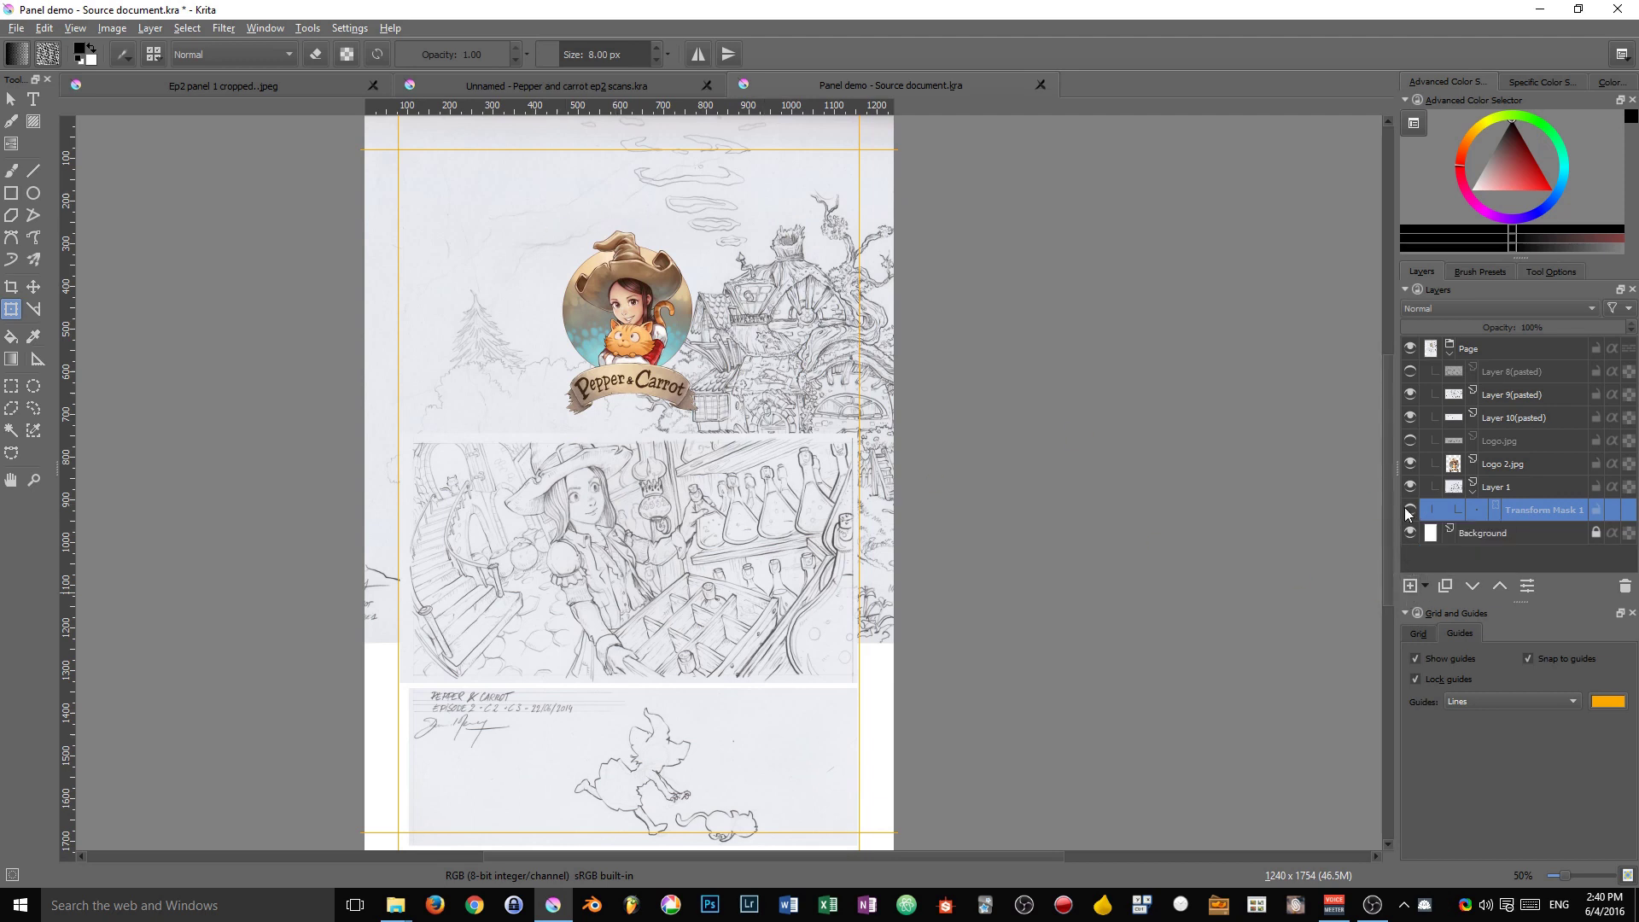
click(1410, 509)
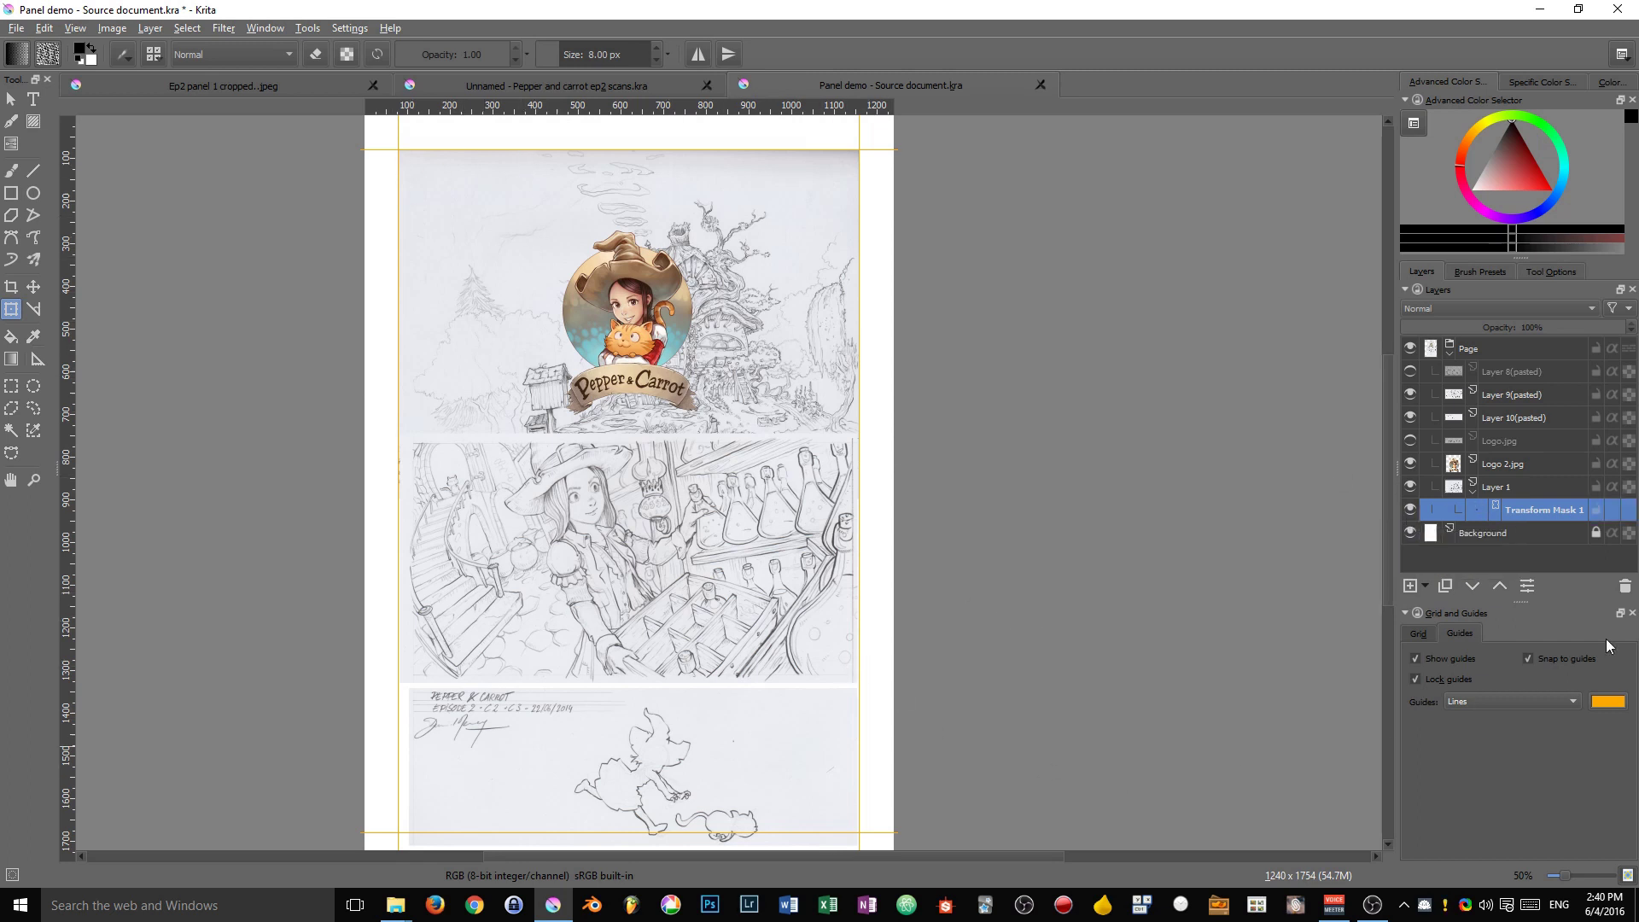
Step: Select the middle witch panel's layer, Layer 9(pasted), and add a transform mask to it
click(674, 358)
drag(674, 358, 694, 384)
click(657, 529)
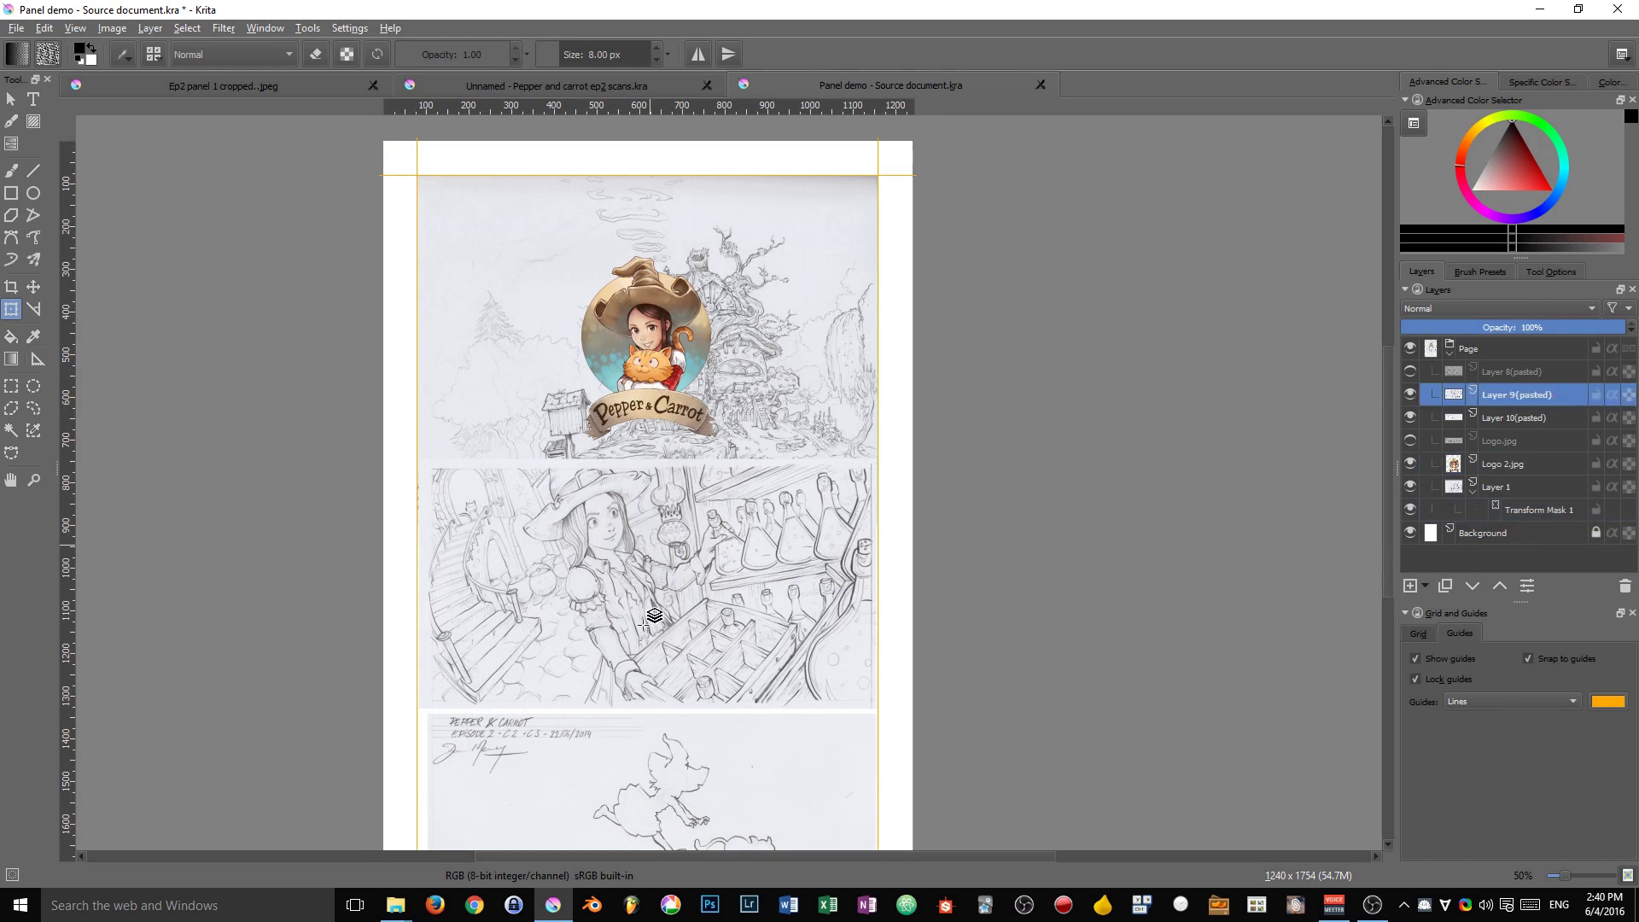
drag(672, 628, 682, 530)
right_click(1539, 397)
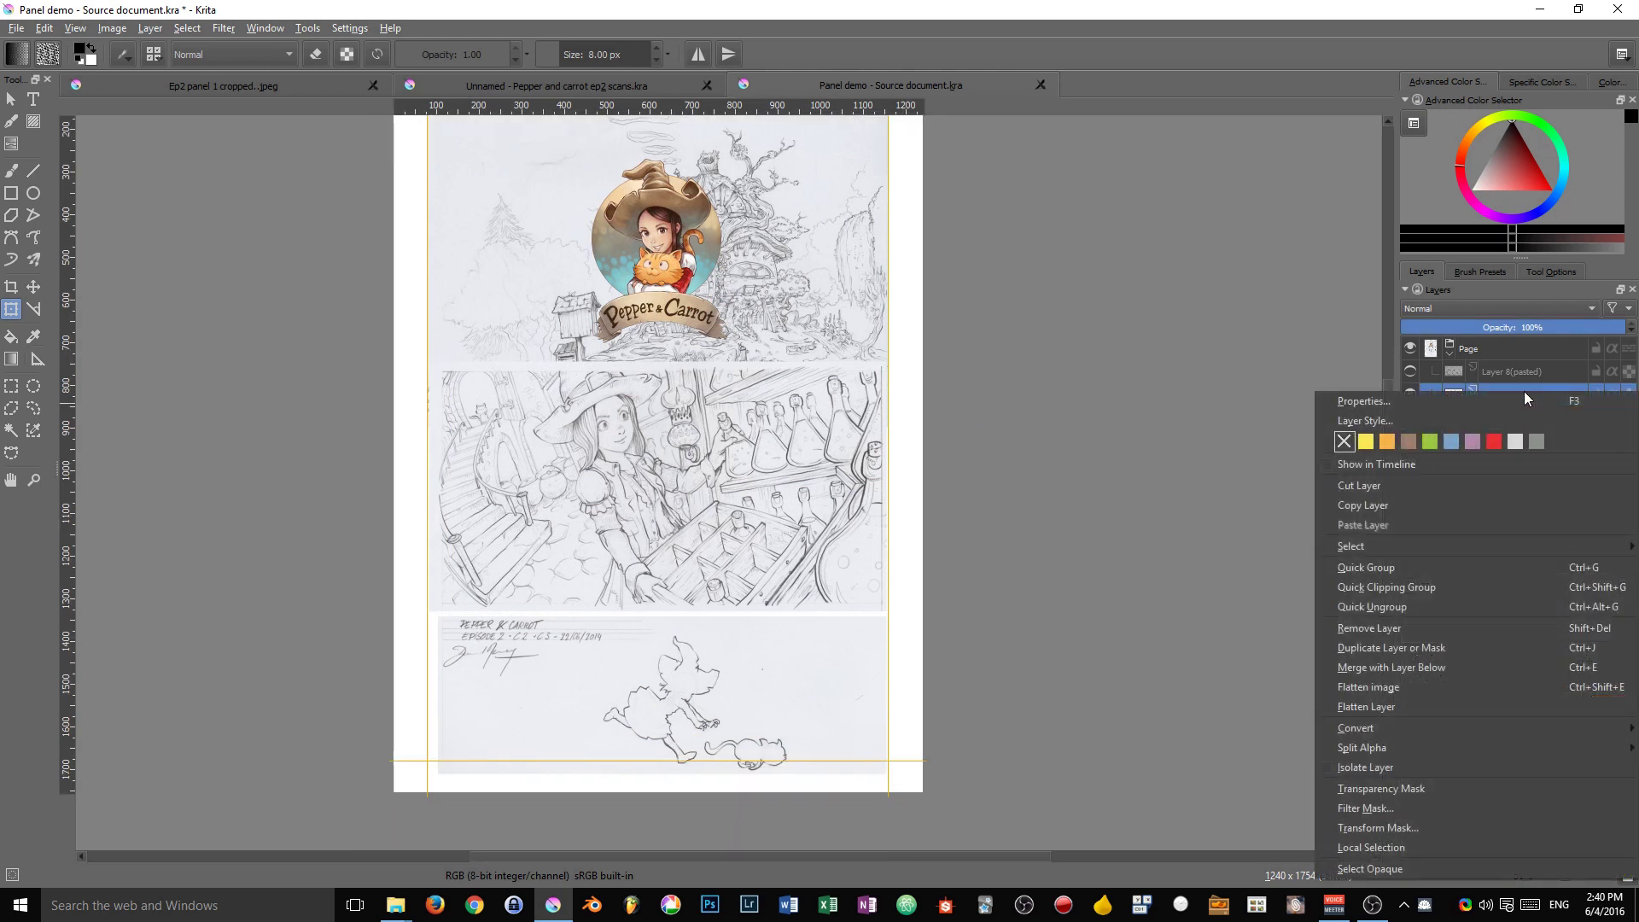
mouse_move(1365, 747)
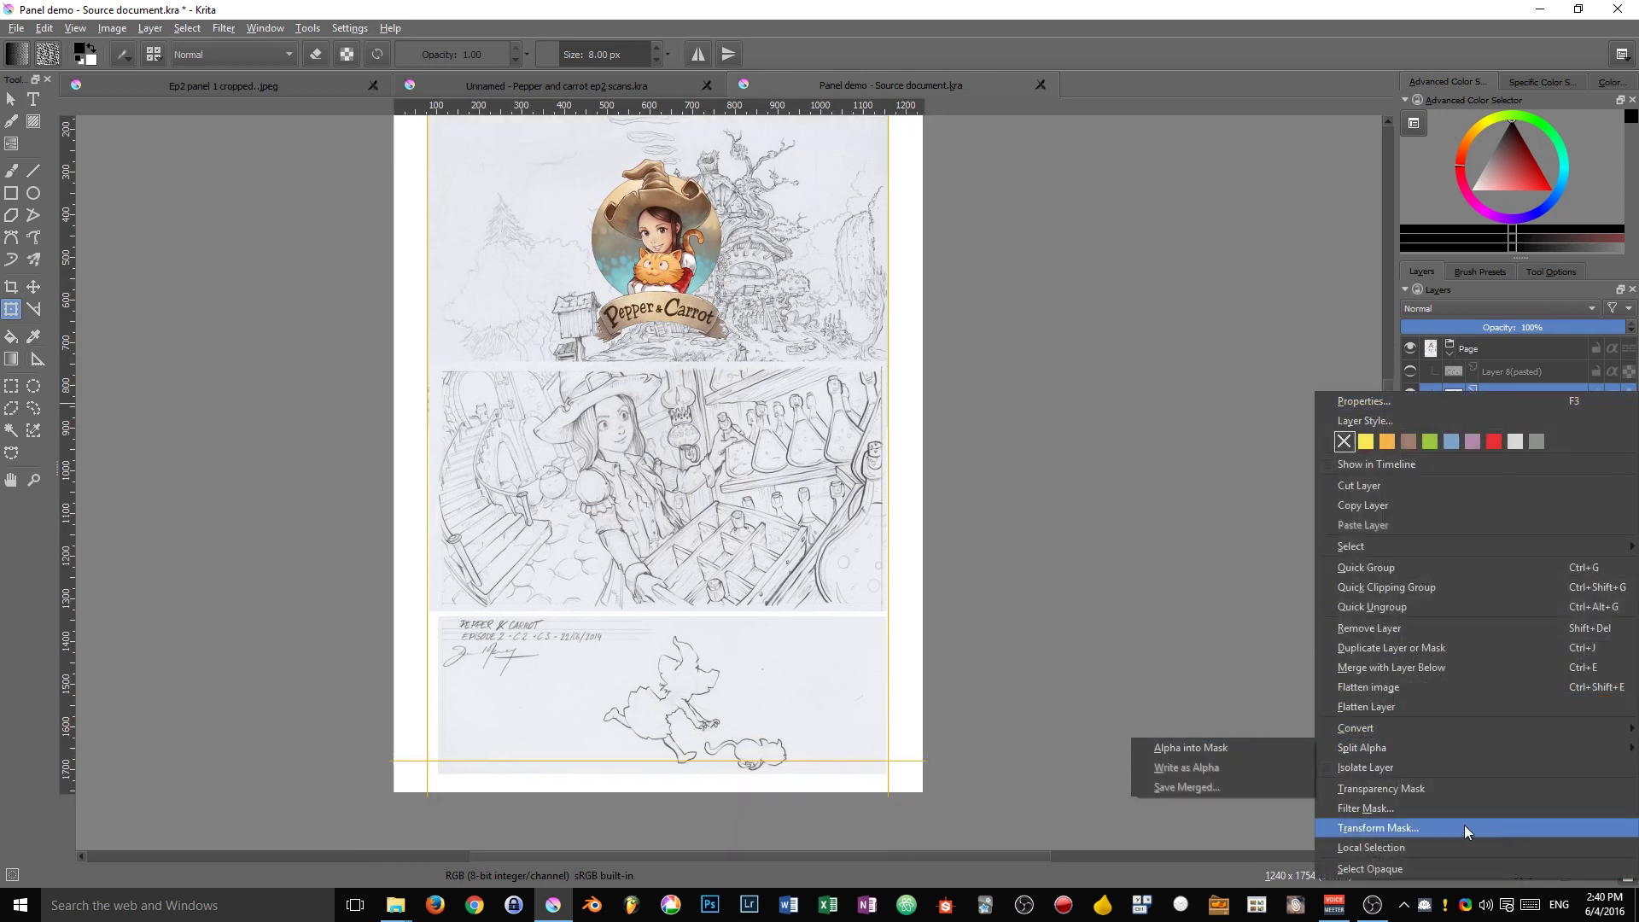
click(1400, 825)
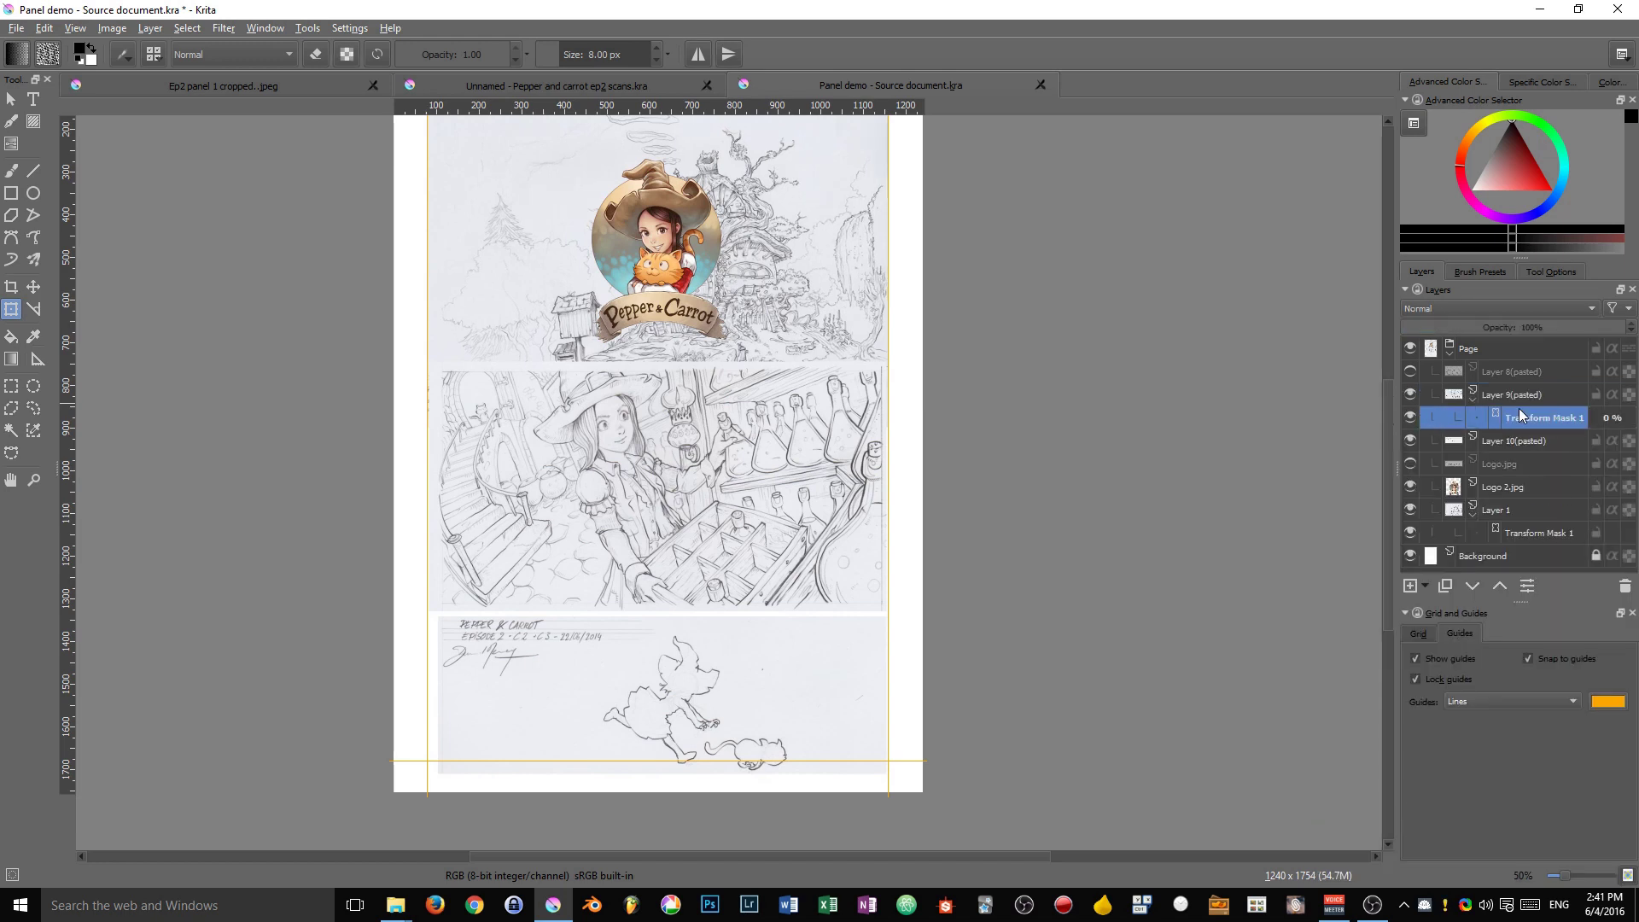
Step: Move the middle panel slightly down and enlarge it through its mask until its drawing reaches both side guides
drag(748, 432, 747, 449)
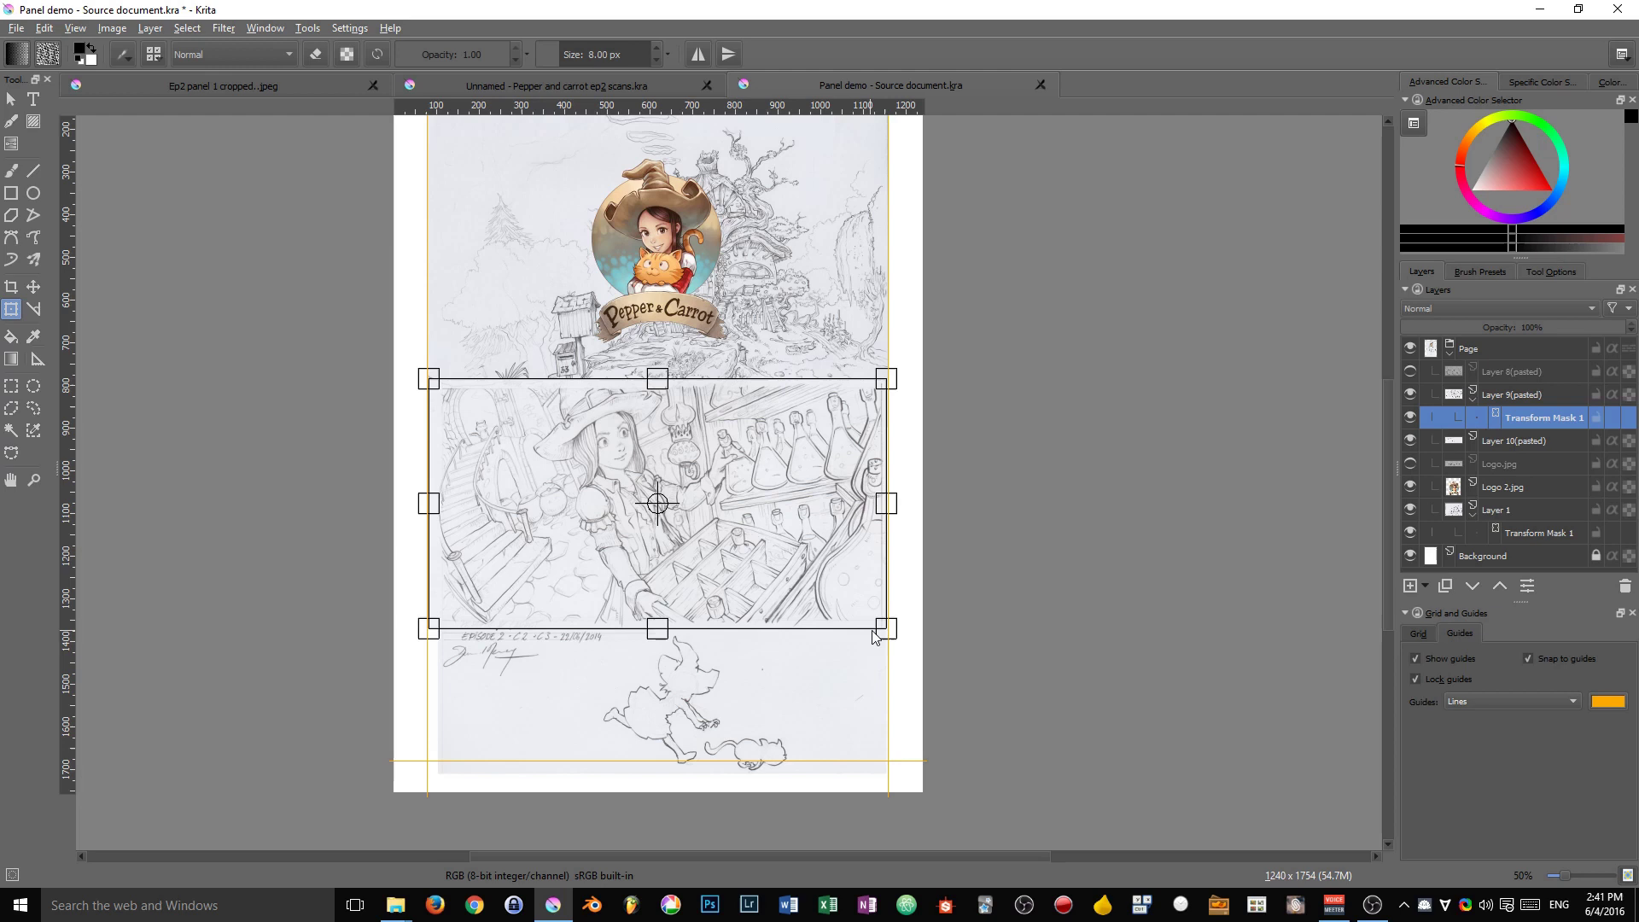
drag(890, 626, 896, 630)
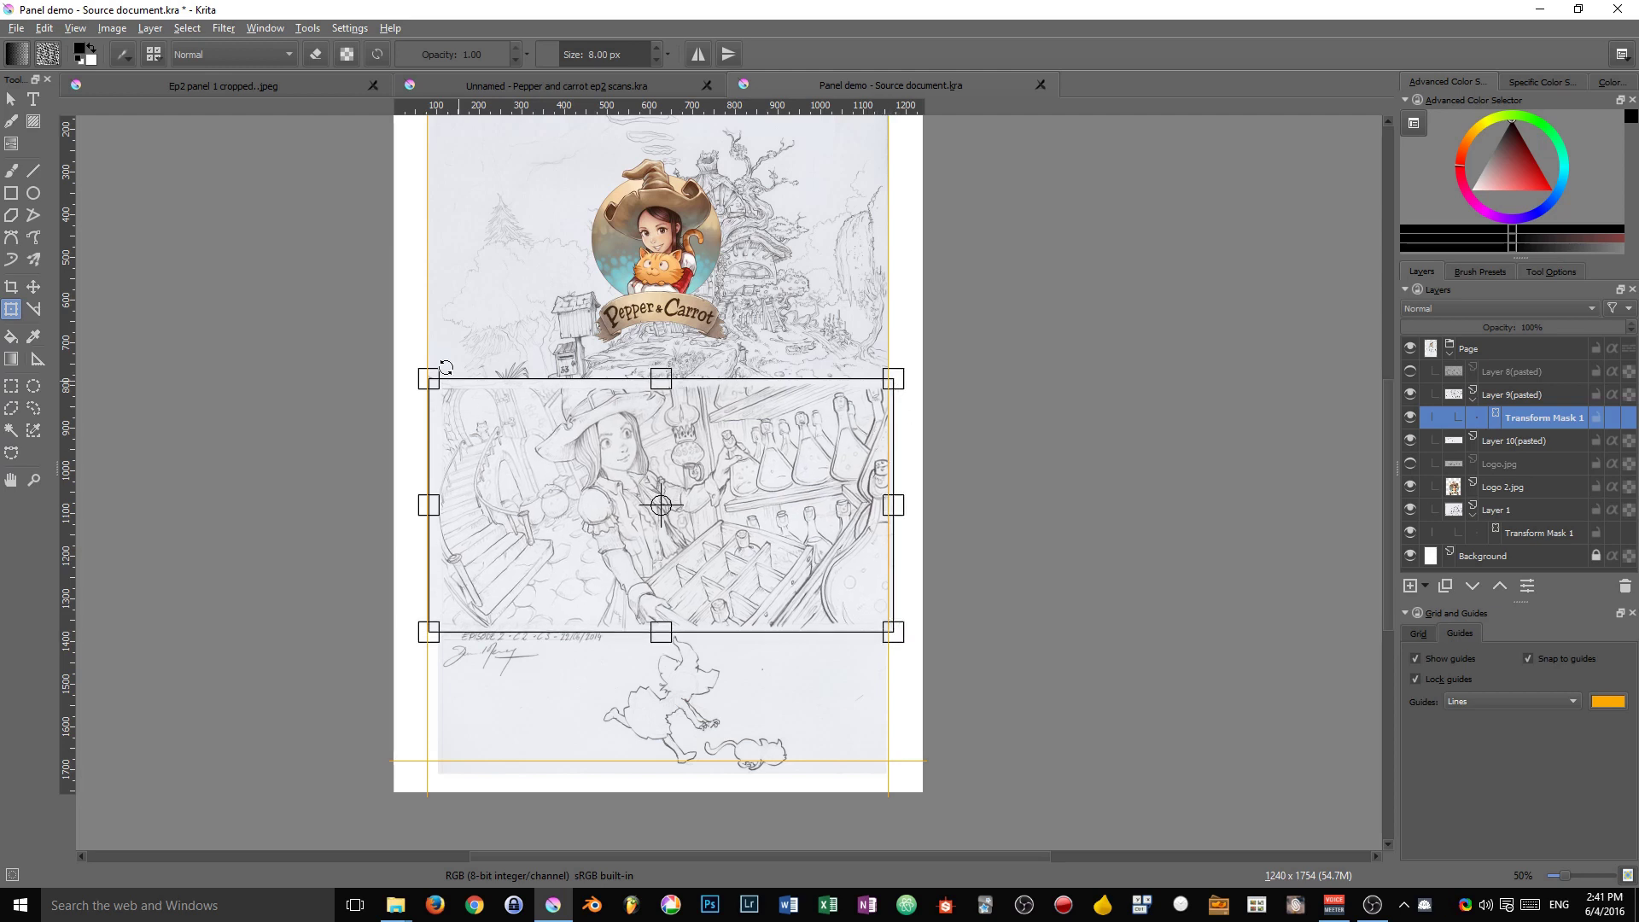
mouse_move(426, 376)
mouse_down()
mouse_move(402, 362)
mouse_move(419, 373)
mouse_up()
scroll(794, 478, up, 2)
drag(729, 551, 917, 501)
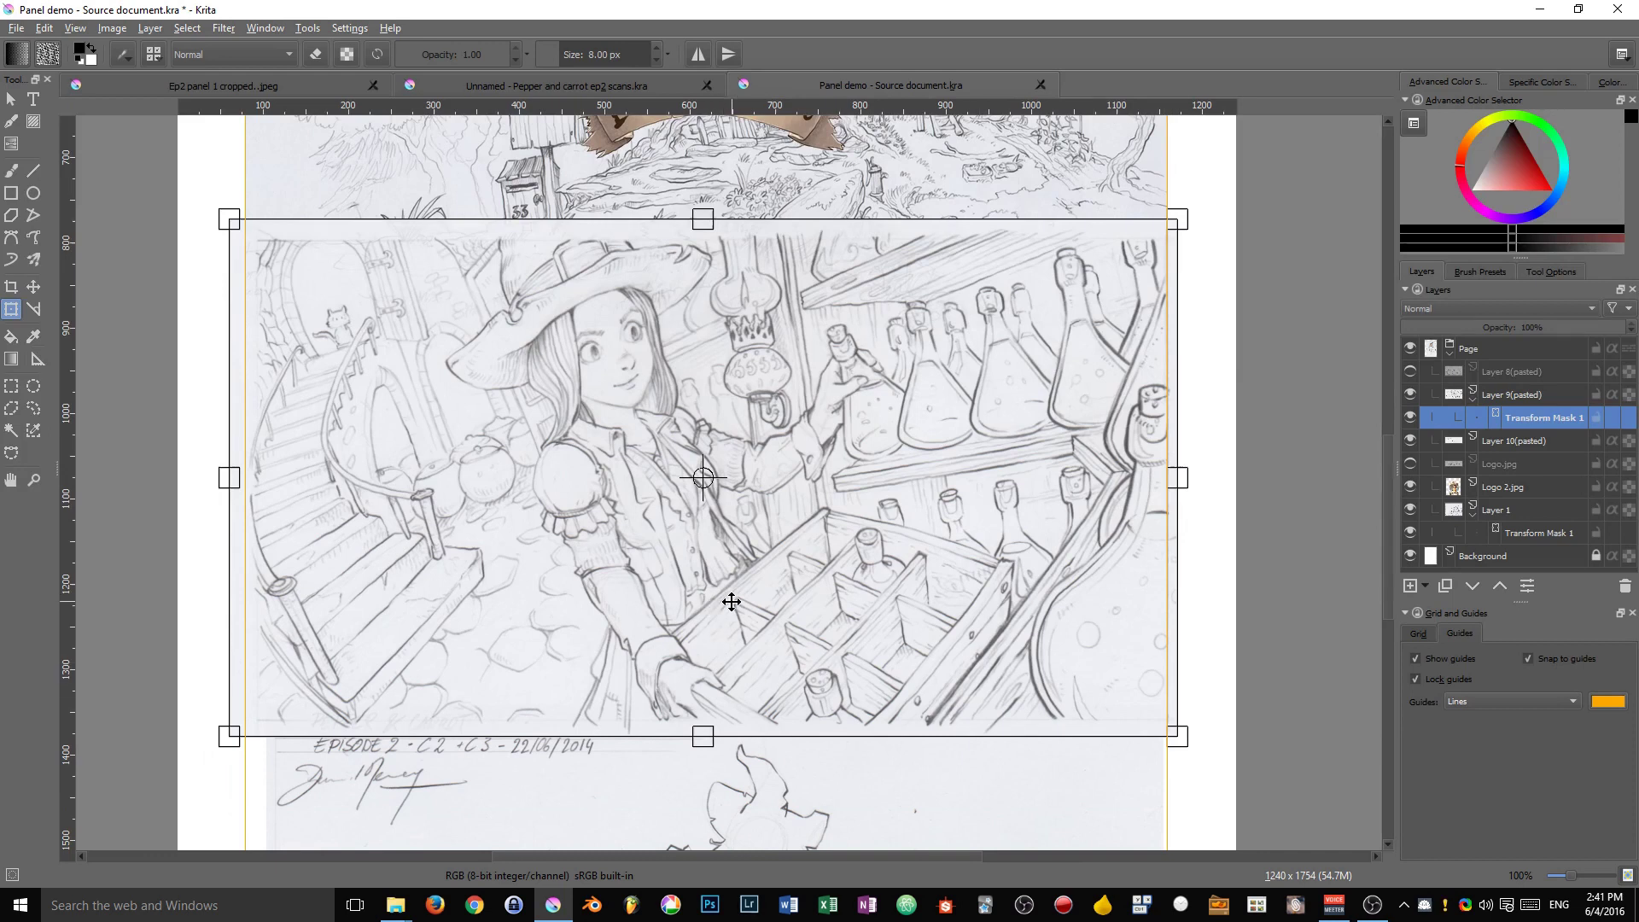
drag(228, 220, 219, 213)
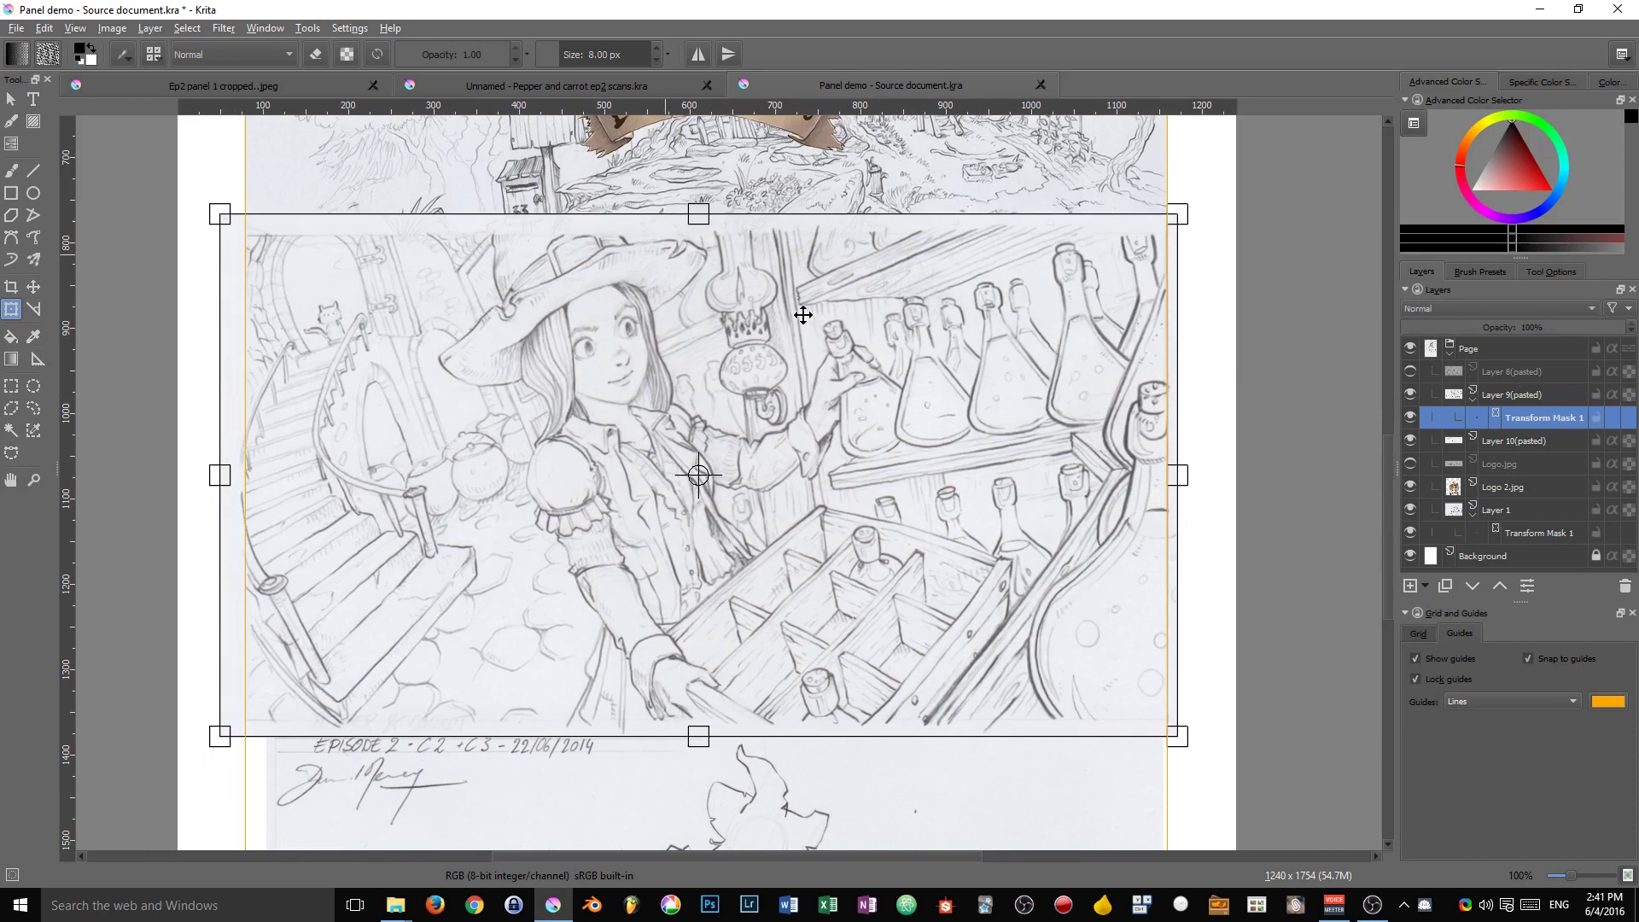
key(Return)
Step: Reposition Layer 9(pasted) with the Move tool, shifting the middle panel down to reveal more of the tree-house sketch above
key(t)
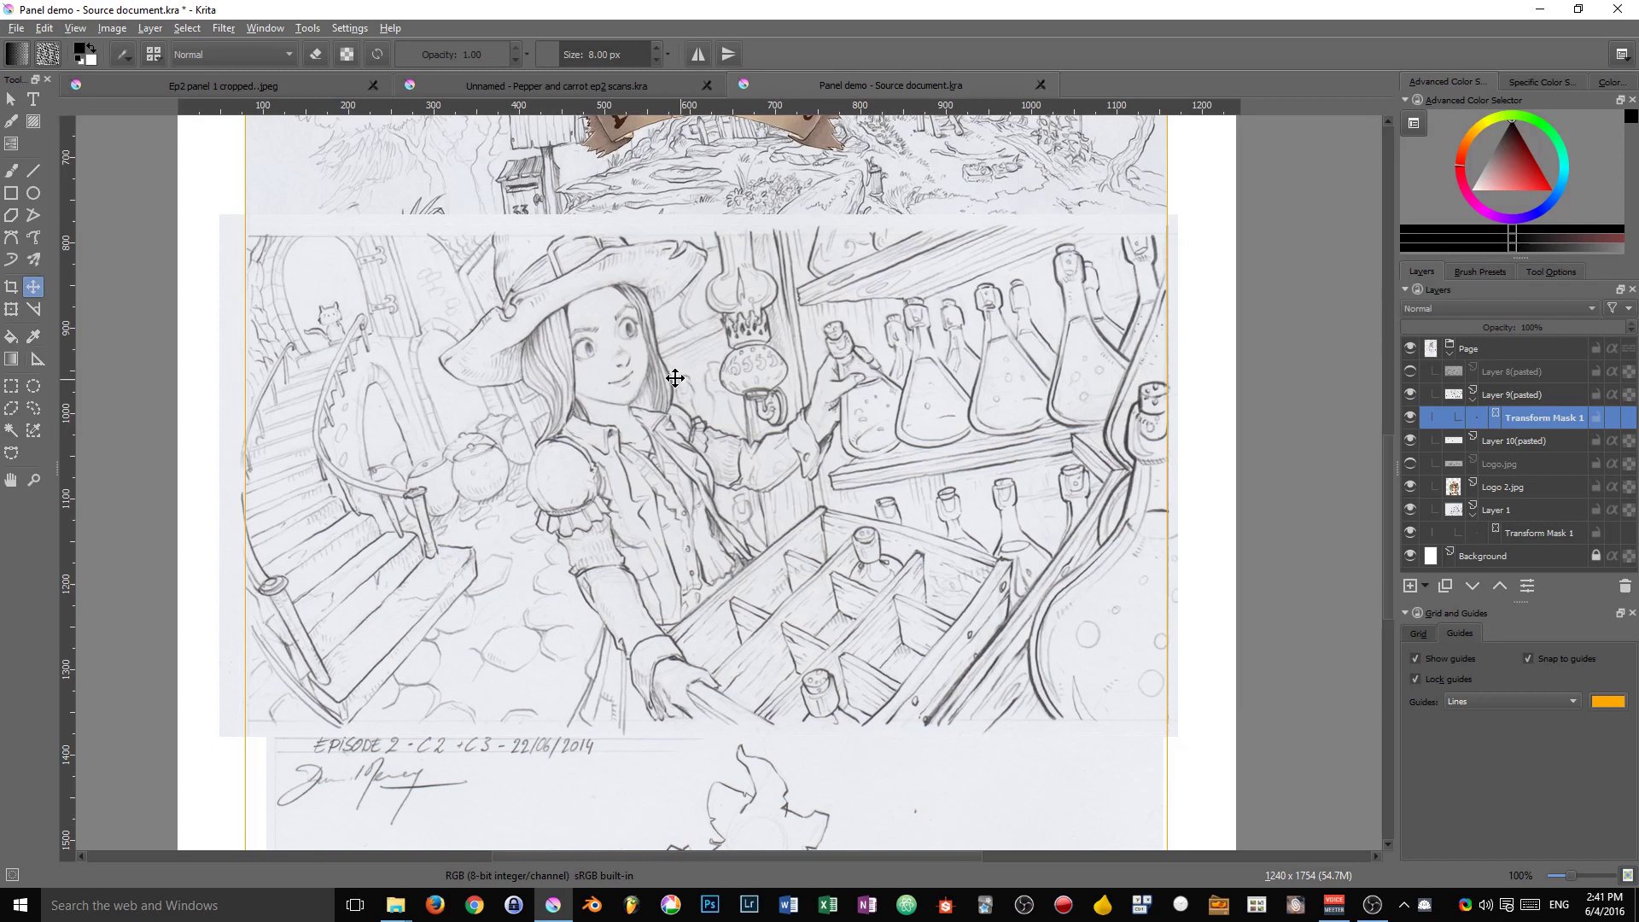
drag(721, 400, 722, 370)
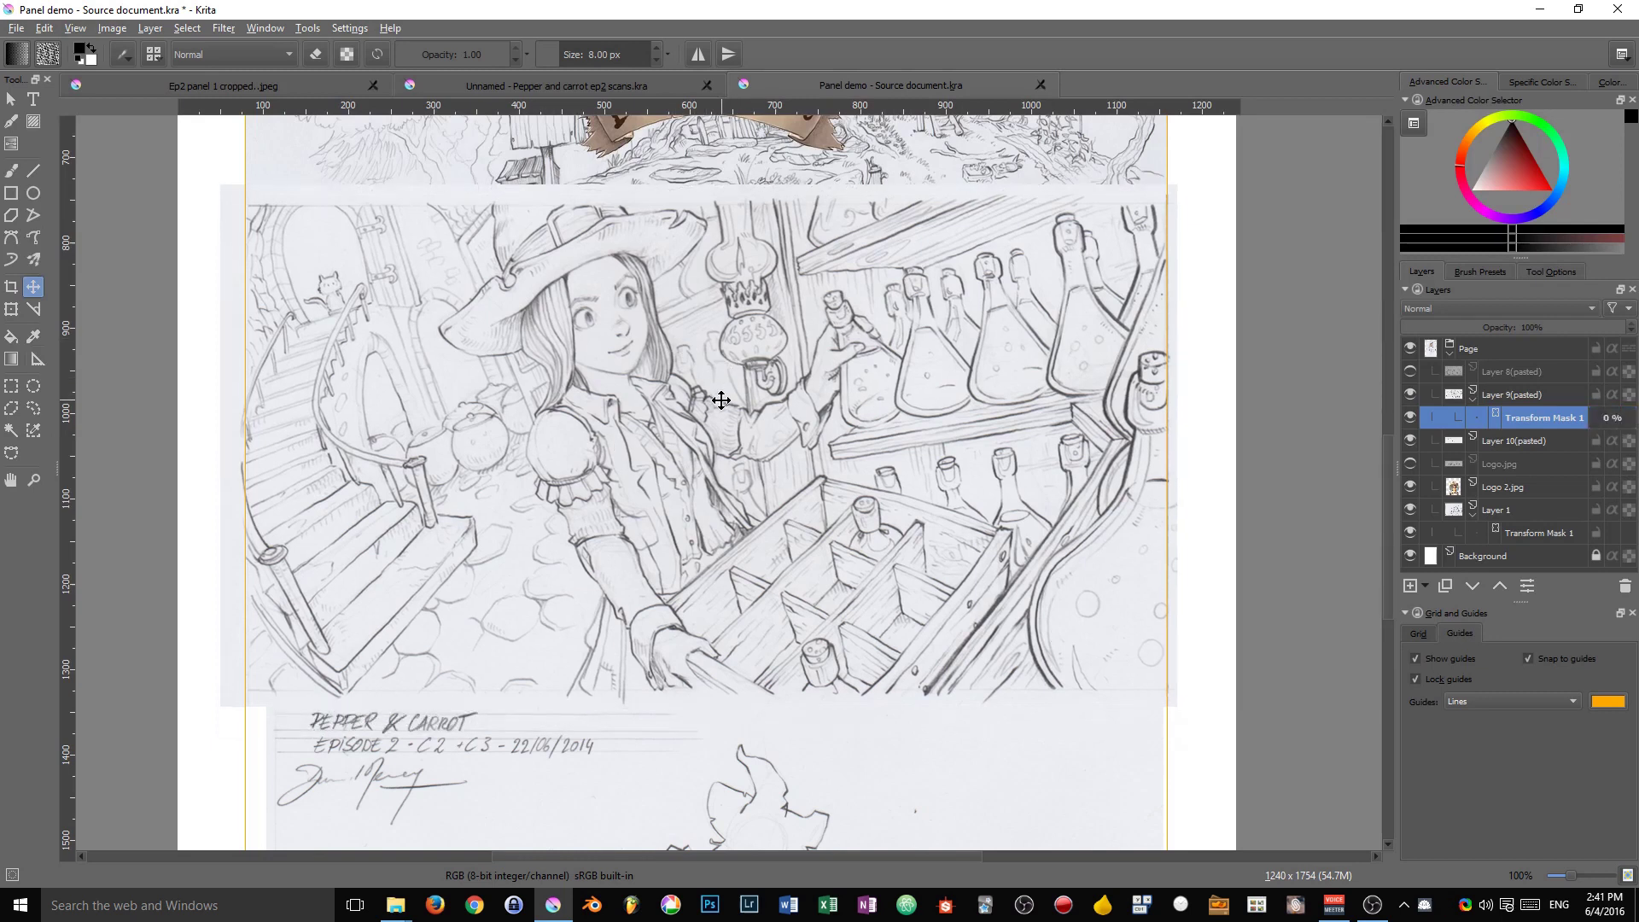
click(1495, 396)
key(shift+Down)
key(shift+Down)
key(shift+Down)
key(shift+Down)
key(shift+Down)
key(shift+Down)
key(shift+Down)
key(shift+Down)
key(shift+Down)
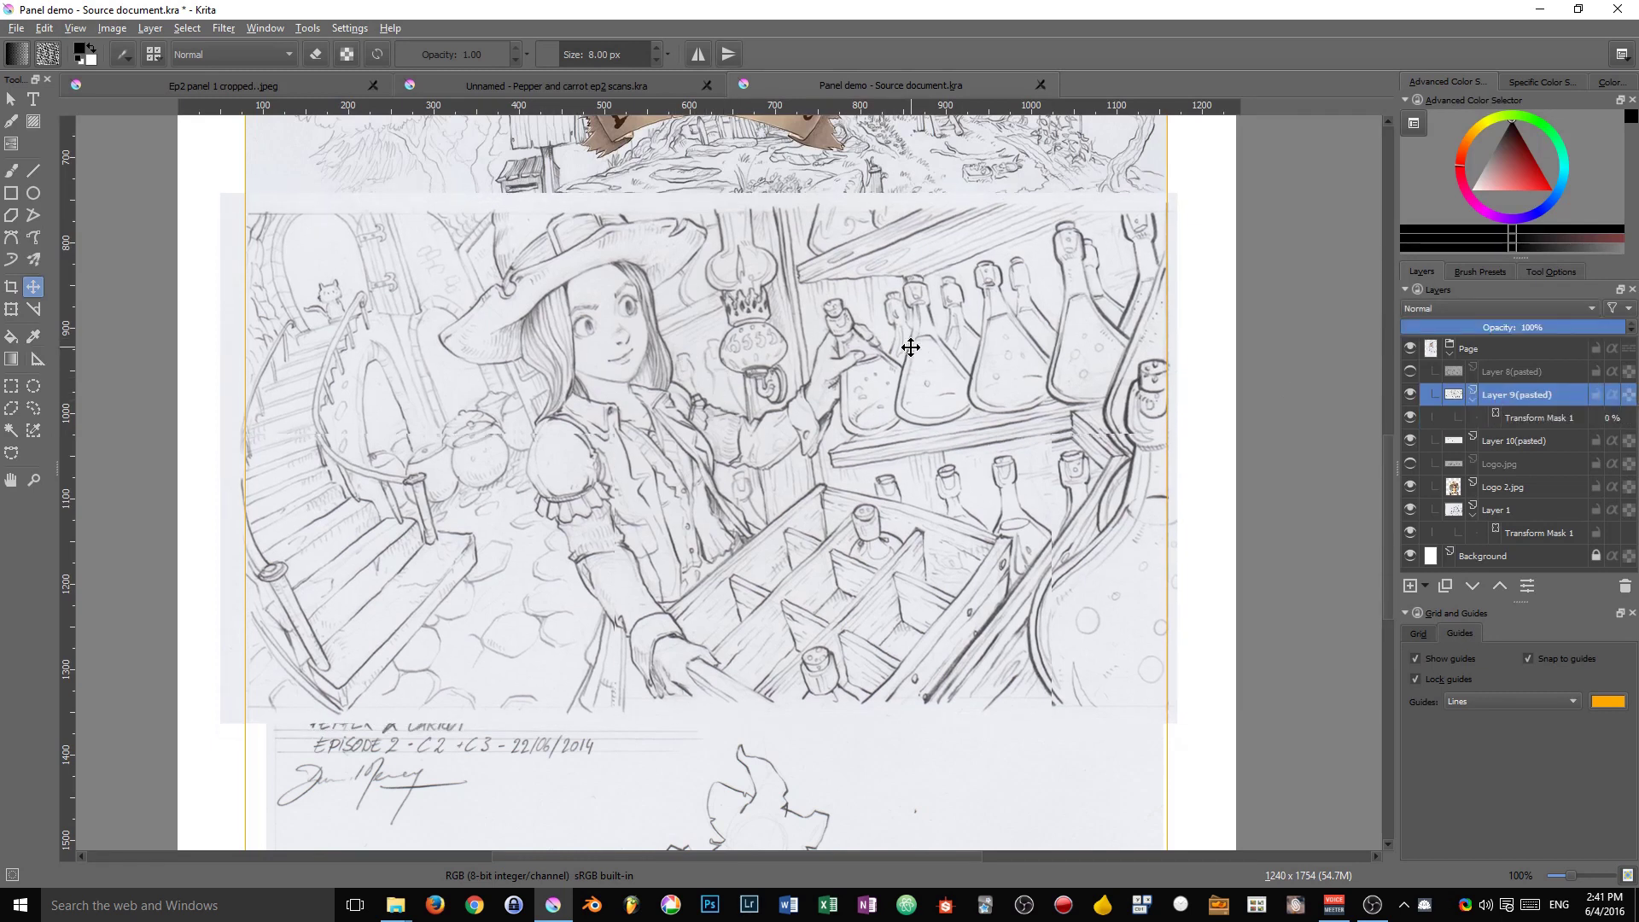
key(shift+Down)
key(shift+Down)
key(shift+Down)
key(shift+Down)
key(shift+Down)
key(shift+Down)
key(shift+Down)
key(shift+Down)
key(shift+Down)
key(shift+Down)
key(shift+Down)
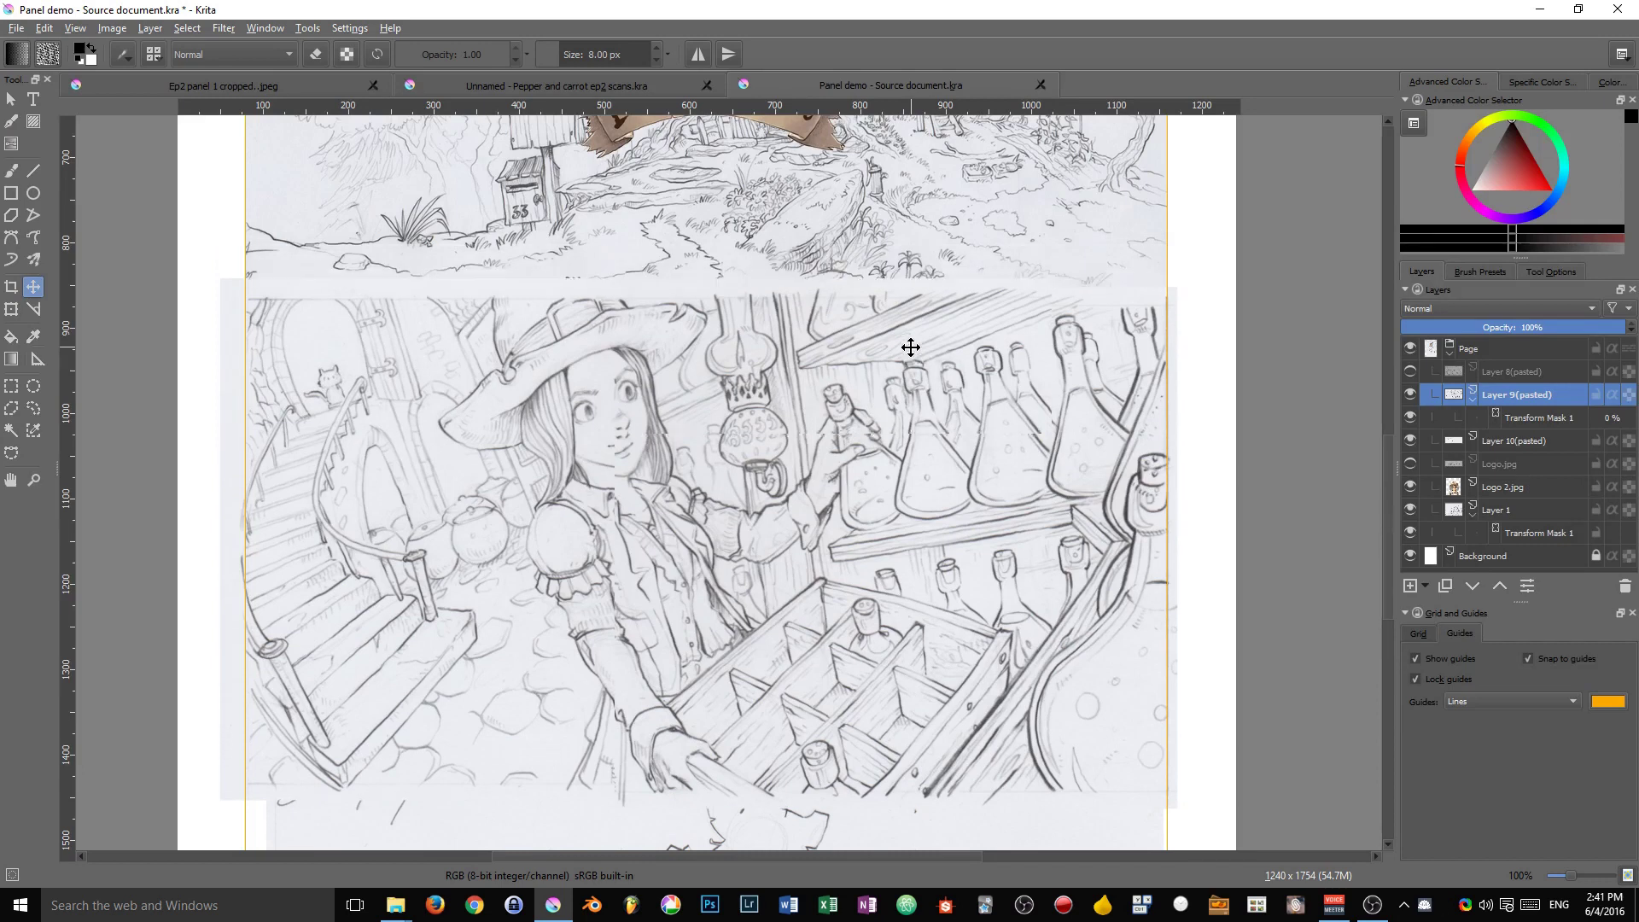
drag(1039, 362, 1036, 321)
scroll(994, 327, down, 3)
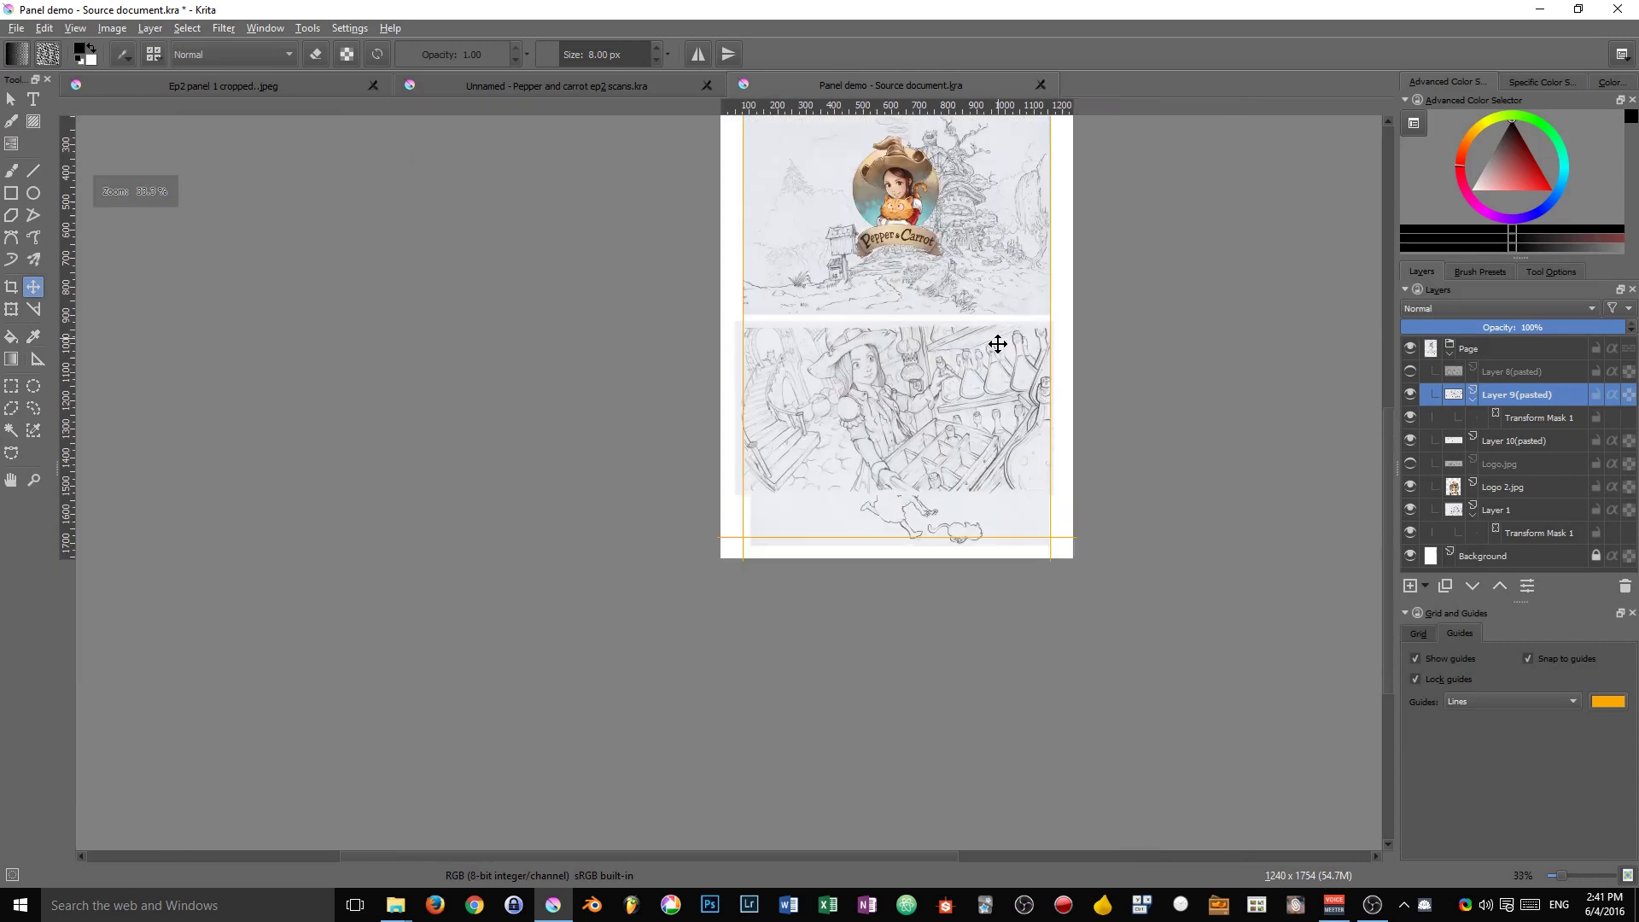
Step: Nudge the middle witch panel slightly down to widen the gap below the tree-house panel
scroll(895, 382, up, 1)
drag(918, 403, 910, 570)
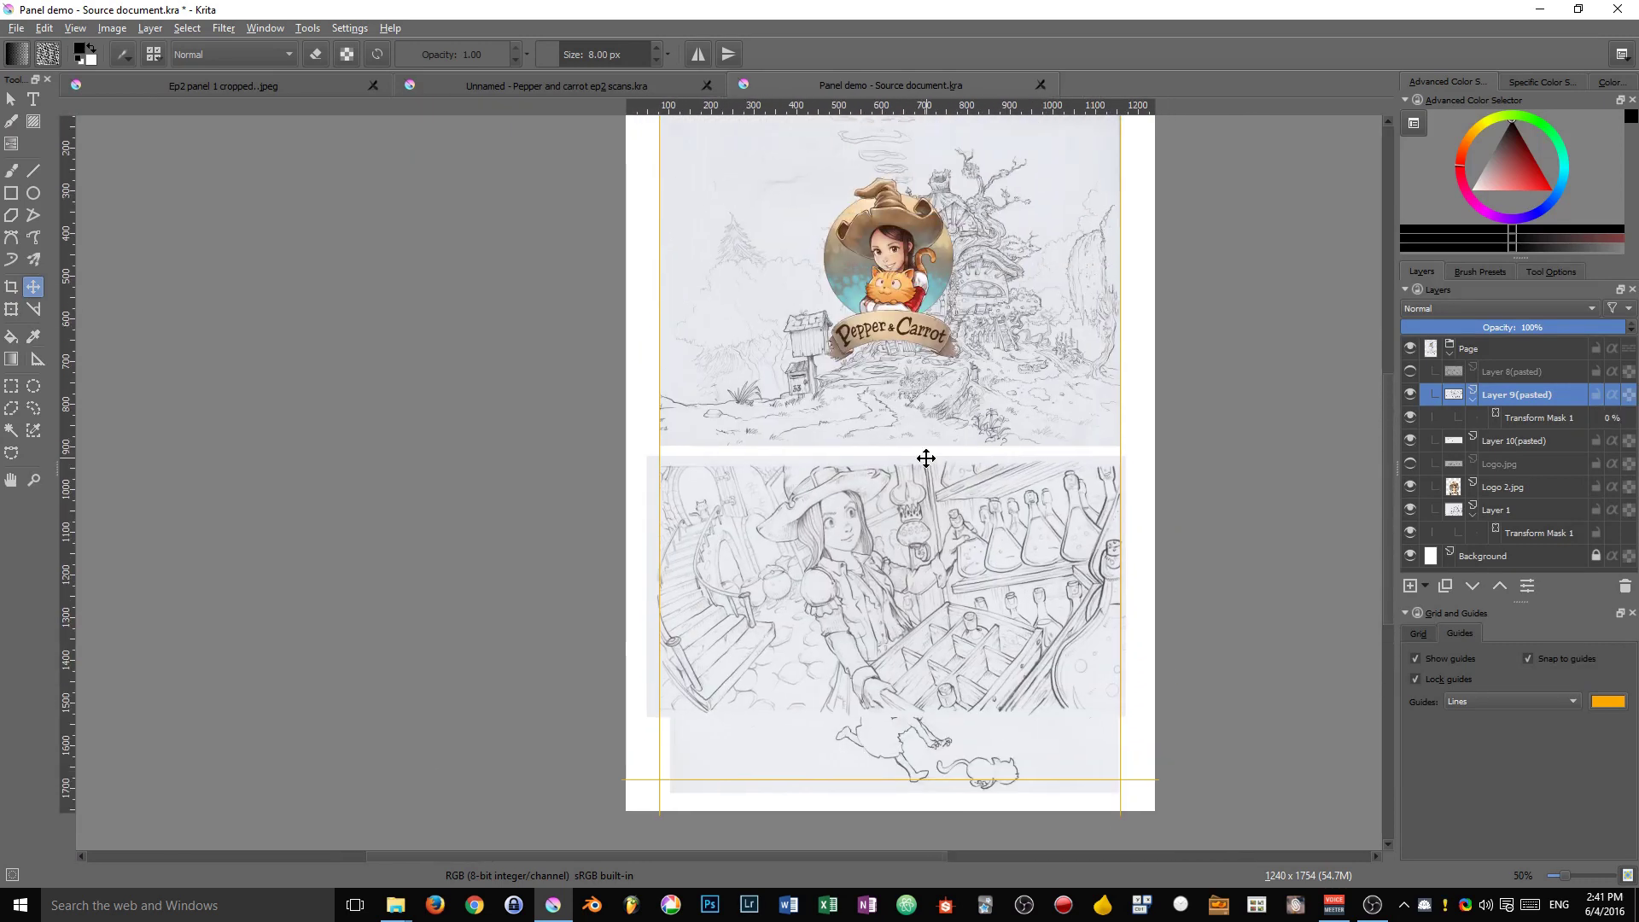
scroll(939, 465, up, 2)
scroll(1035, 413, down, 2)
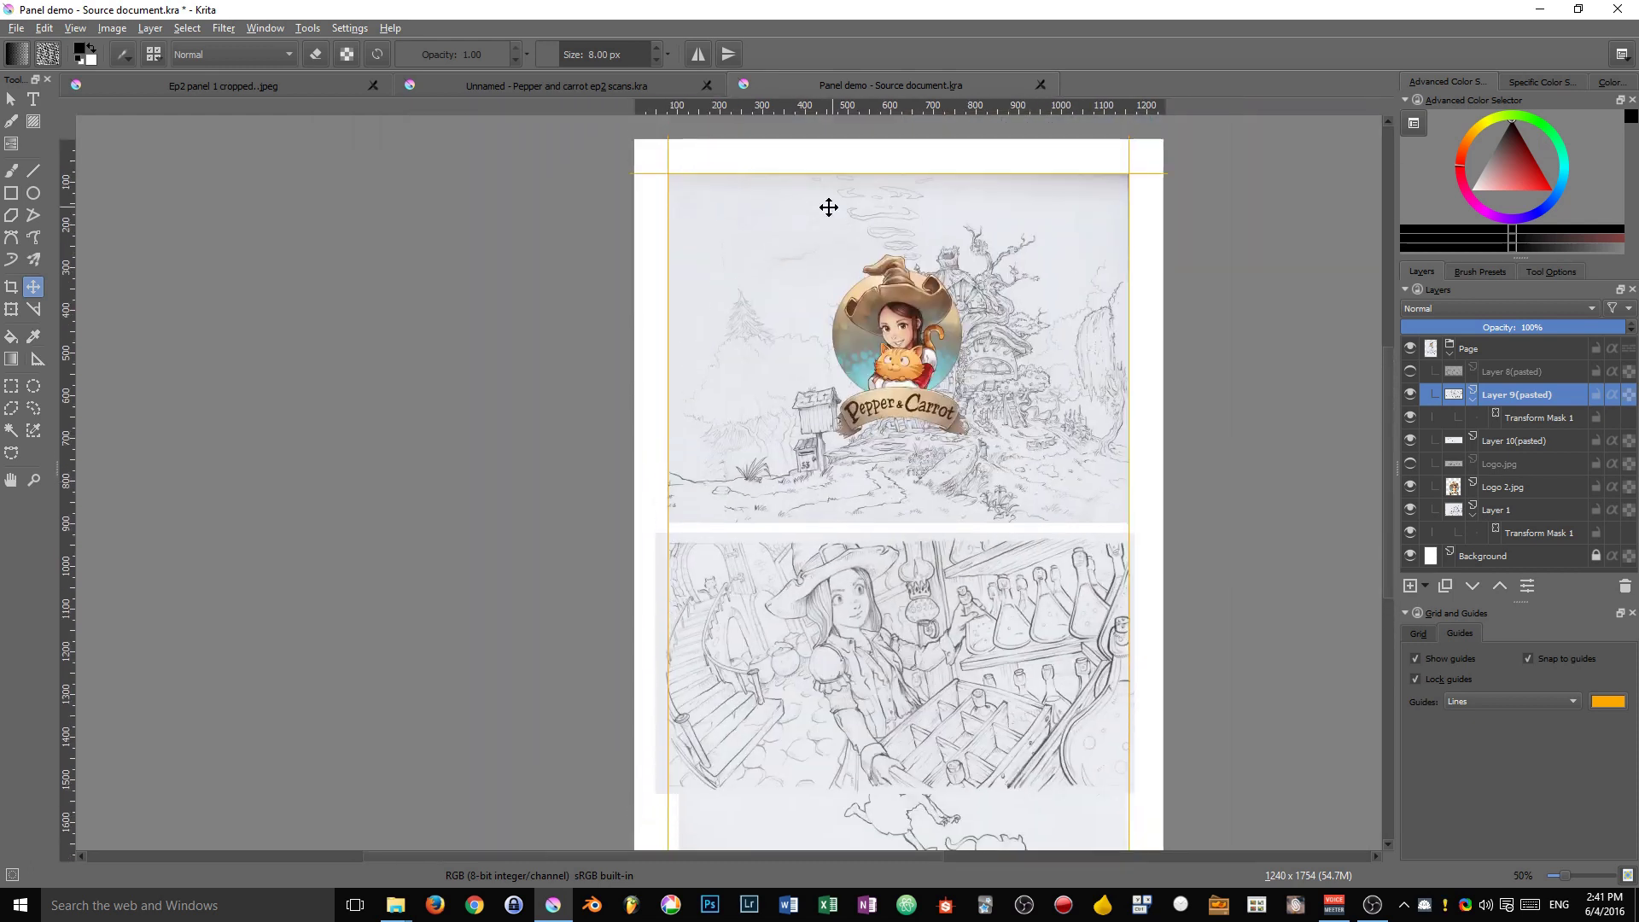
drag(930, 549, 881, 338)
key(shift+Down)
key(shift+Down)
key(shift+Down)
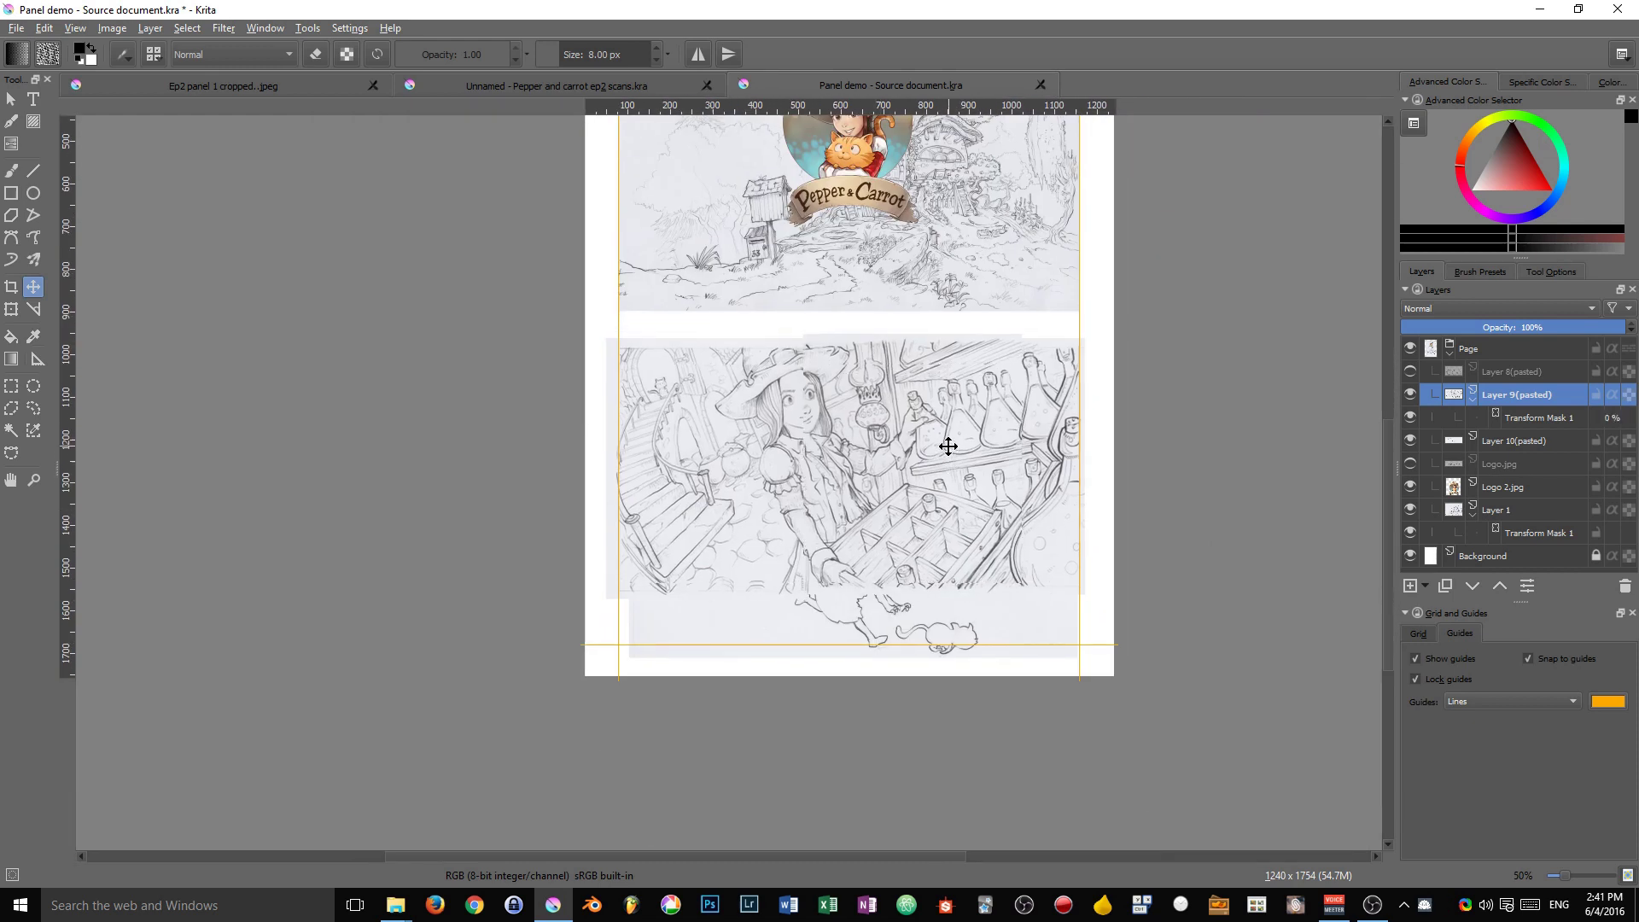
Step: Select Layer 10(pasted), the running-figure sketch, shrink it to roughly half size and place it in the page's lower right corner
key(r)
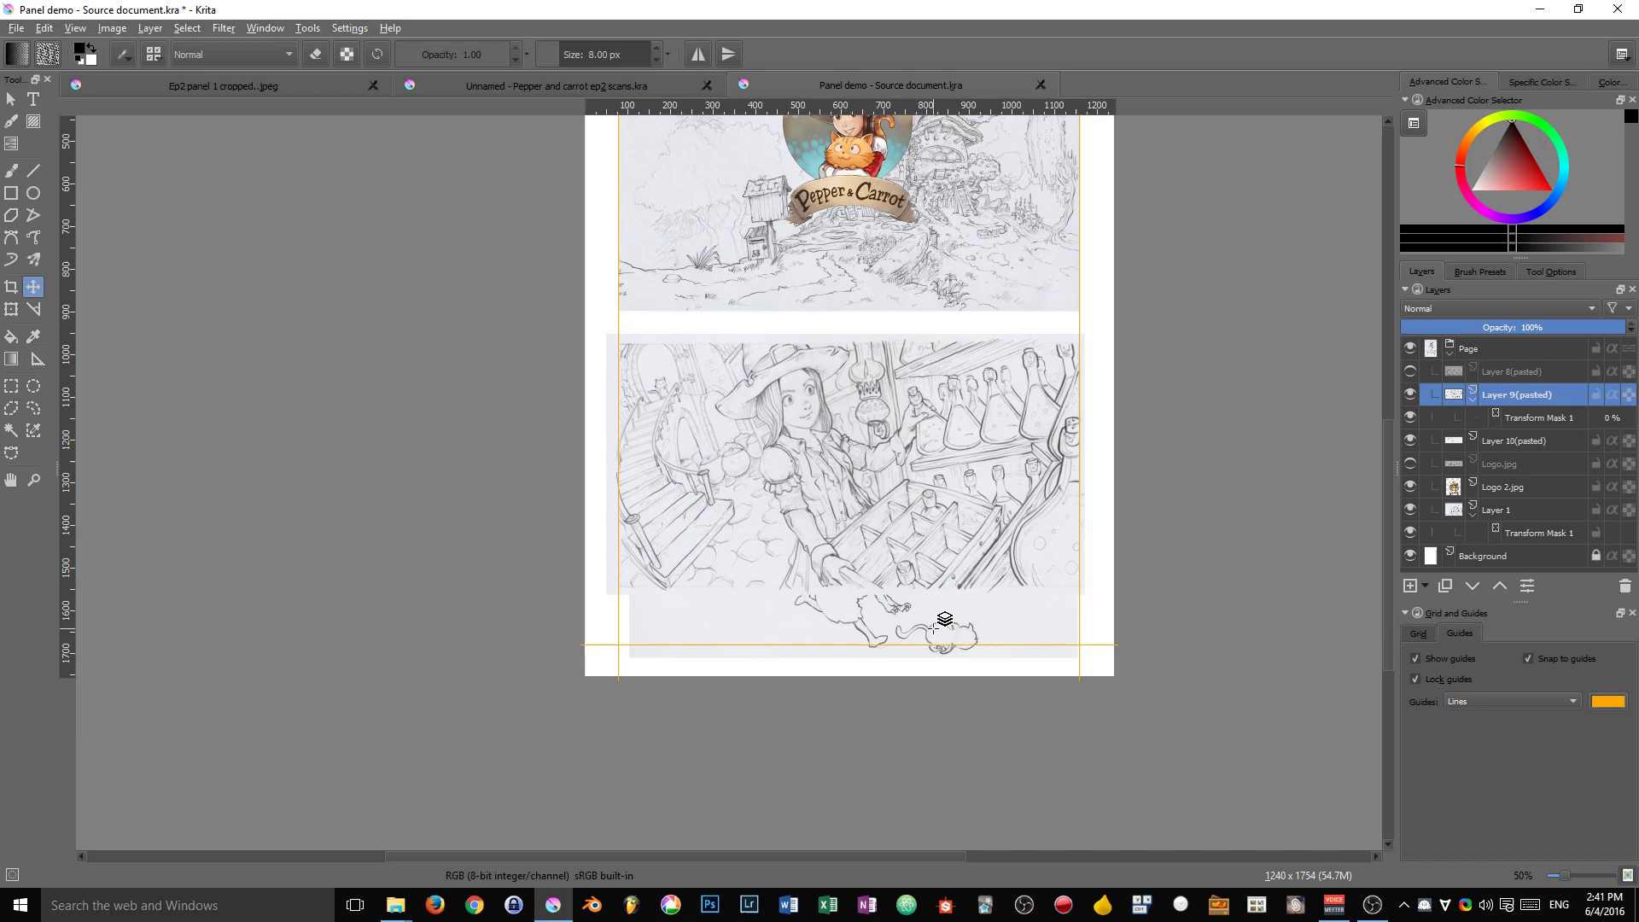
click(922, 616)
key(ctrl+t)
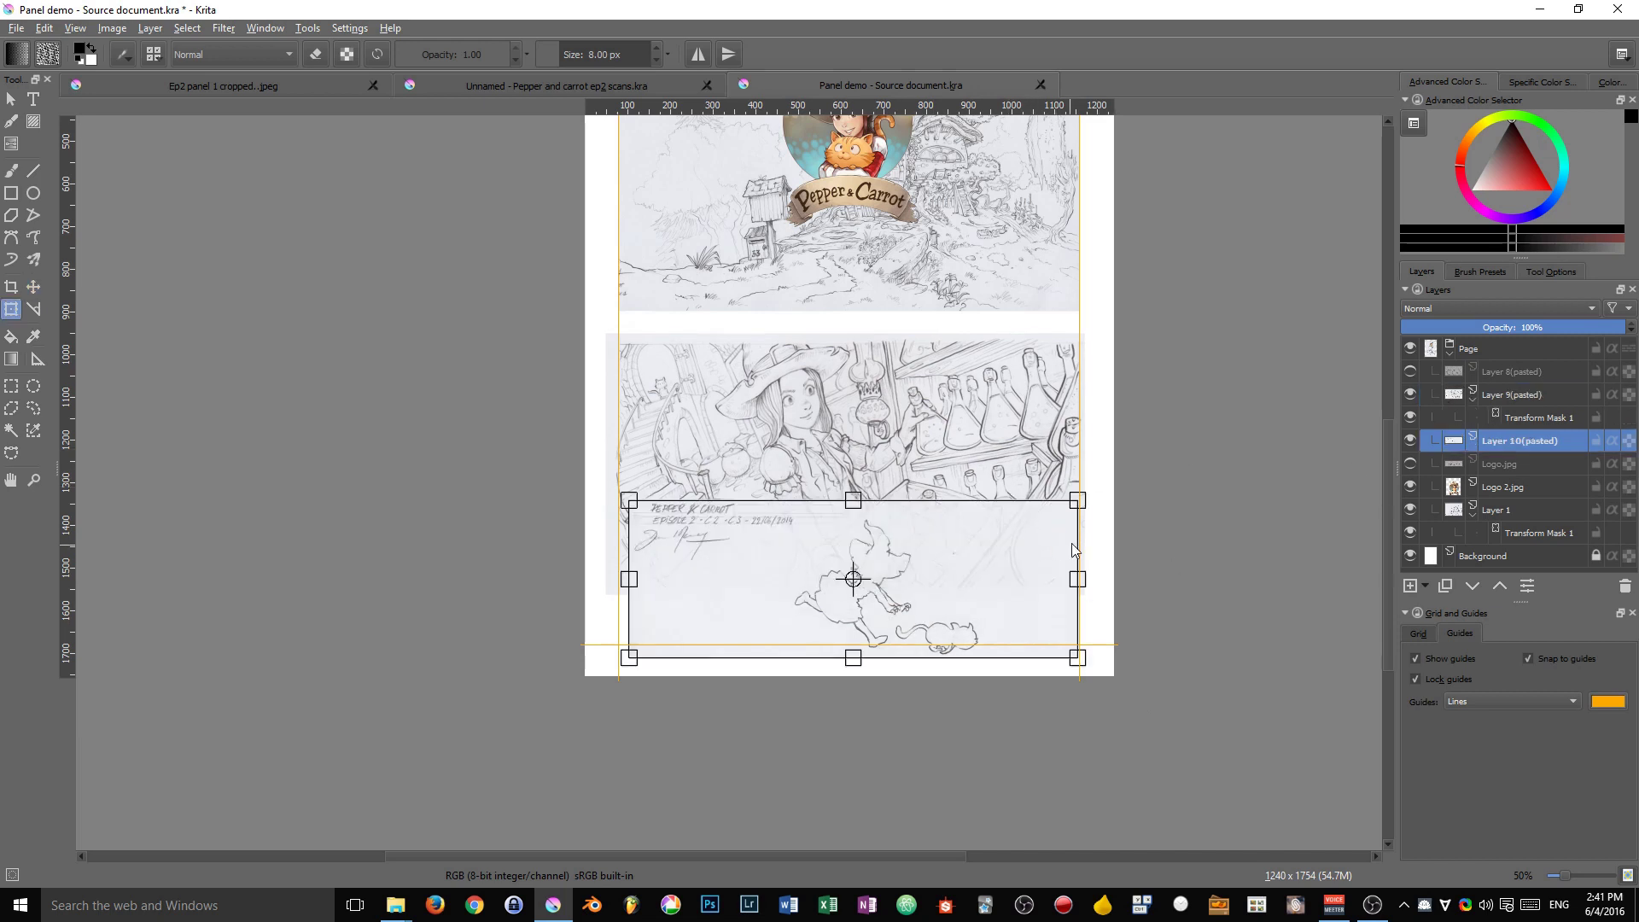
drag(1074, 501, 1092, 623)
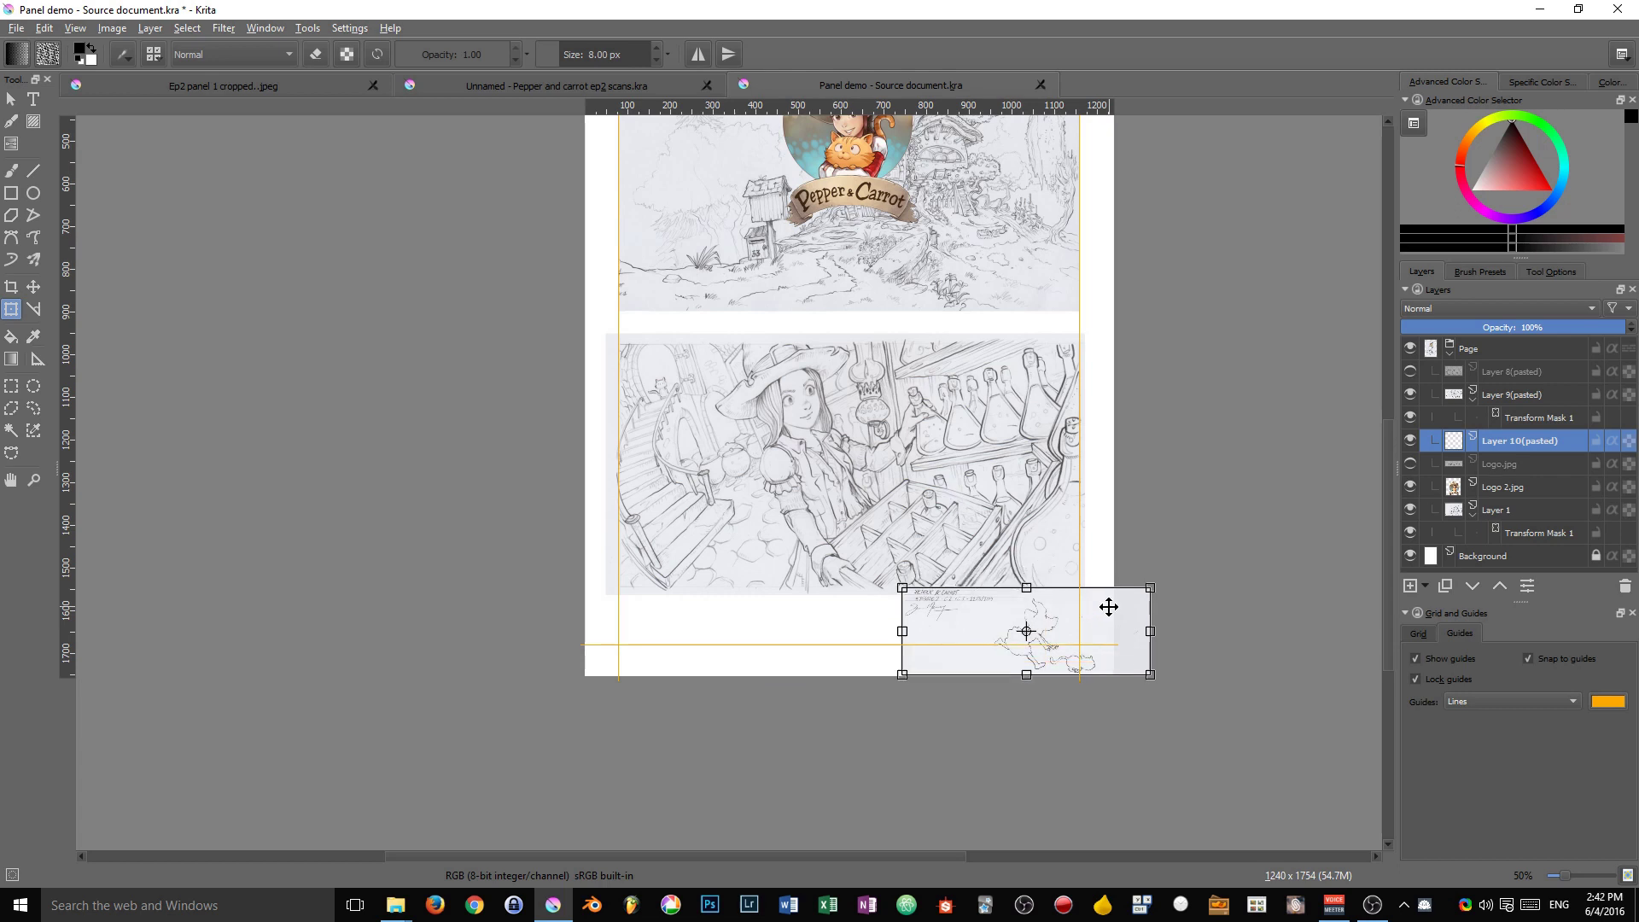
key(Return)
Step: Move the Pepper & Carrot logo into the tree-house panel's upper left corner, with the hat tip overlapping the top guide
key(t)
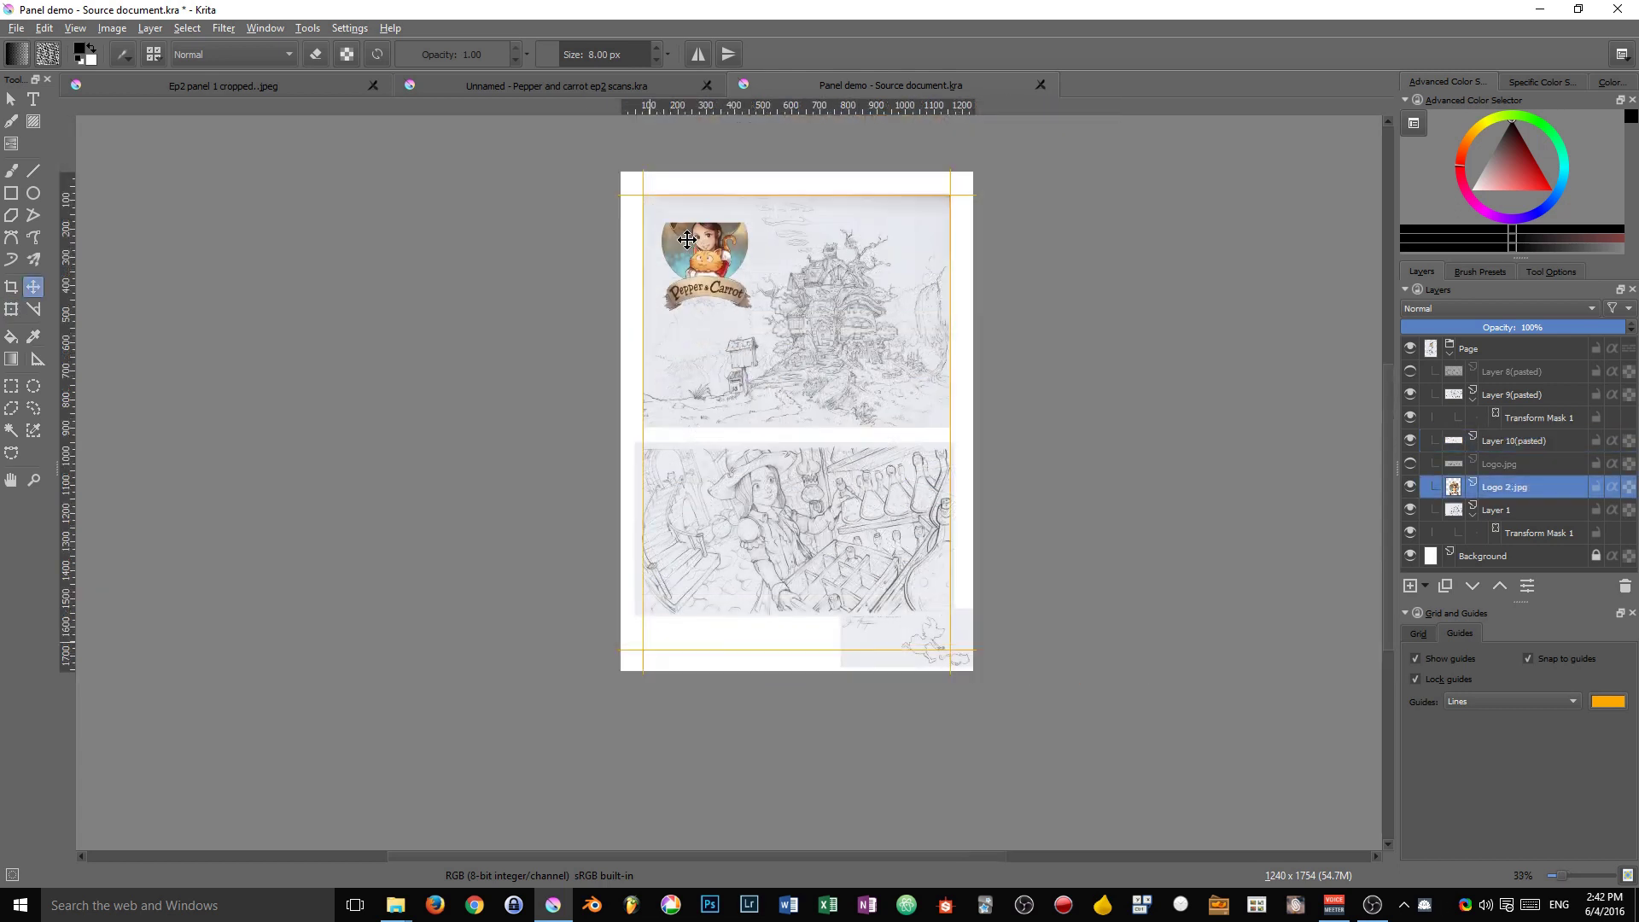
drag(687, 240, 682, 273)
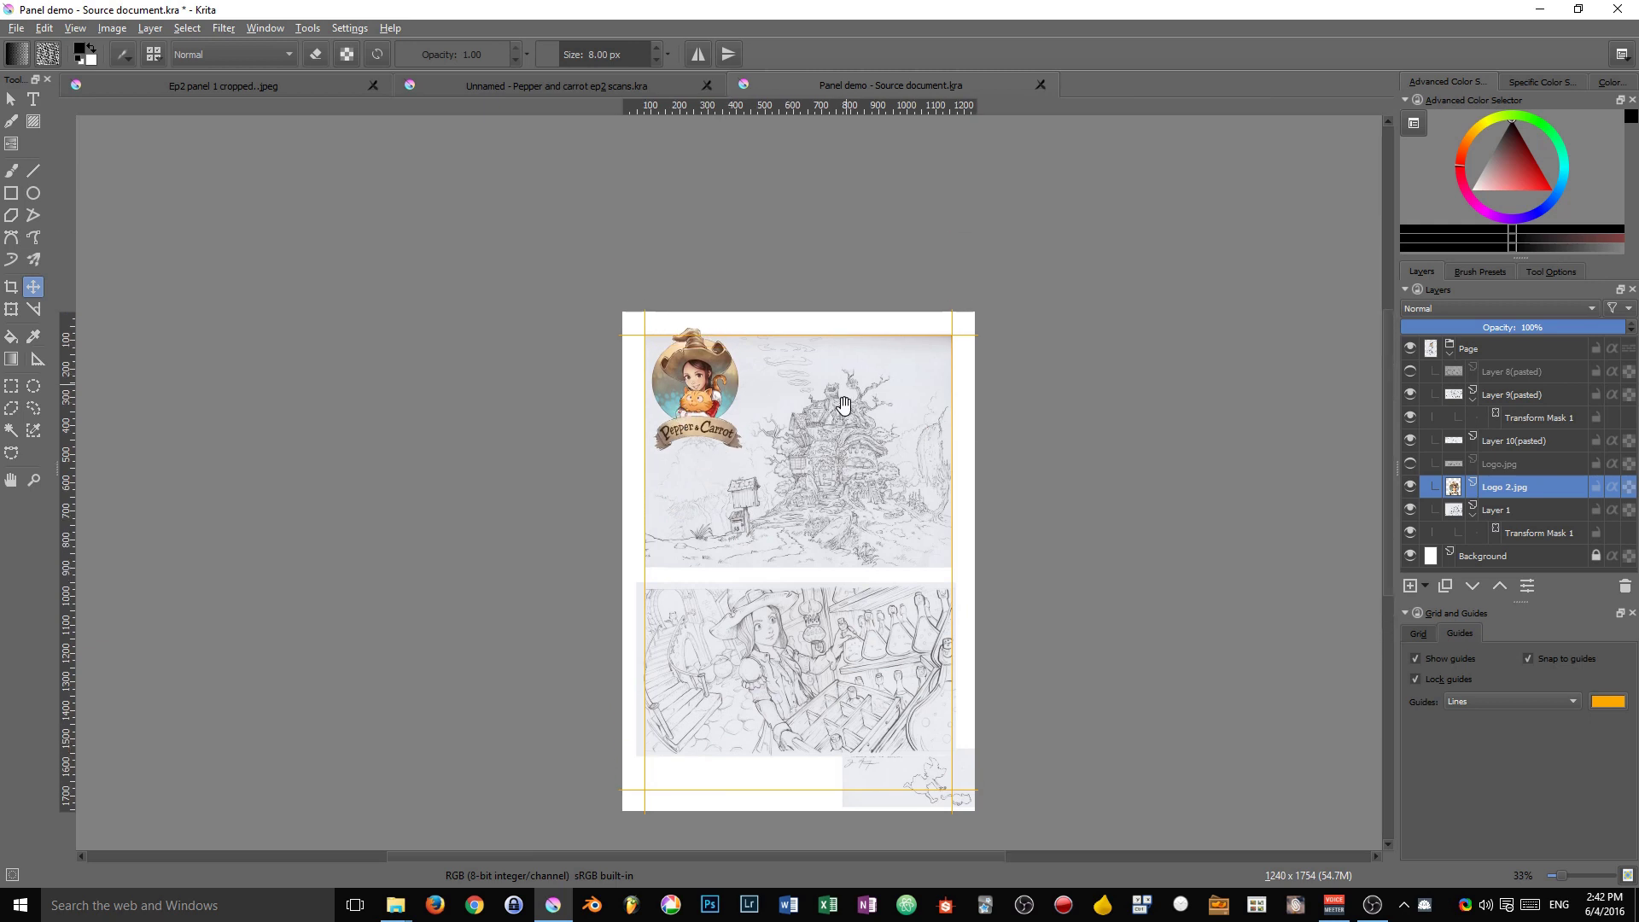
scroll(780, 409, up, 3)
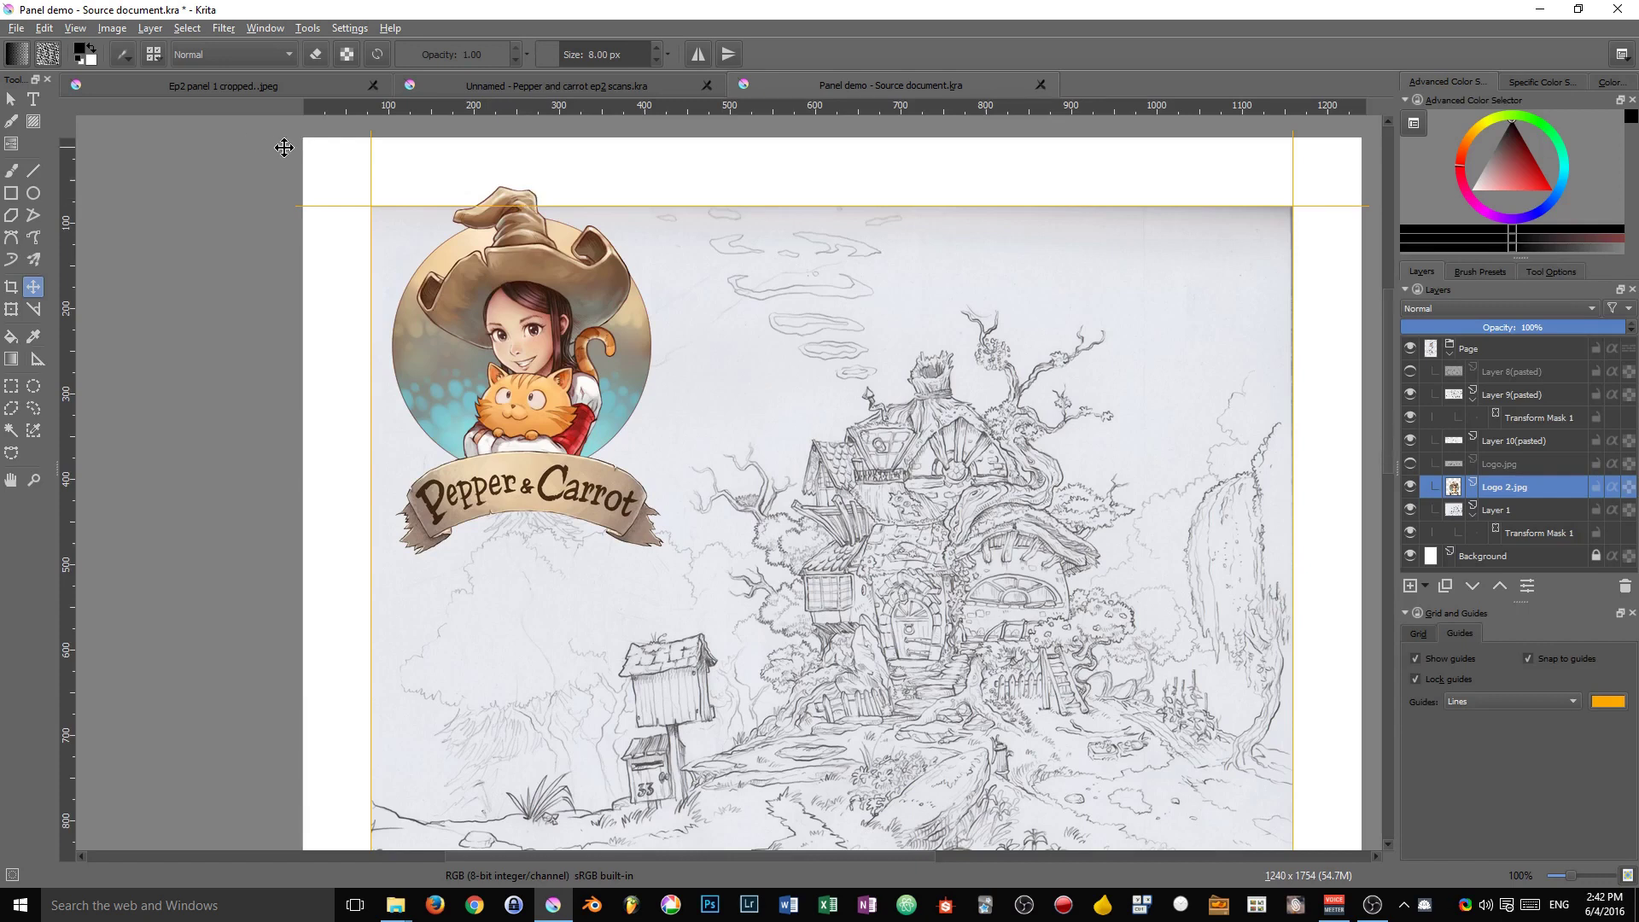
drag(471, 203, 403, 276)
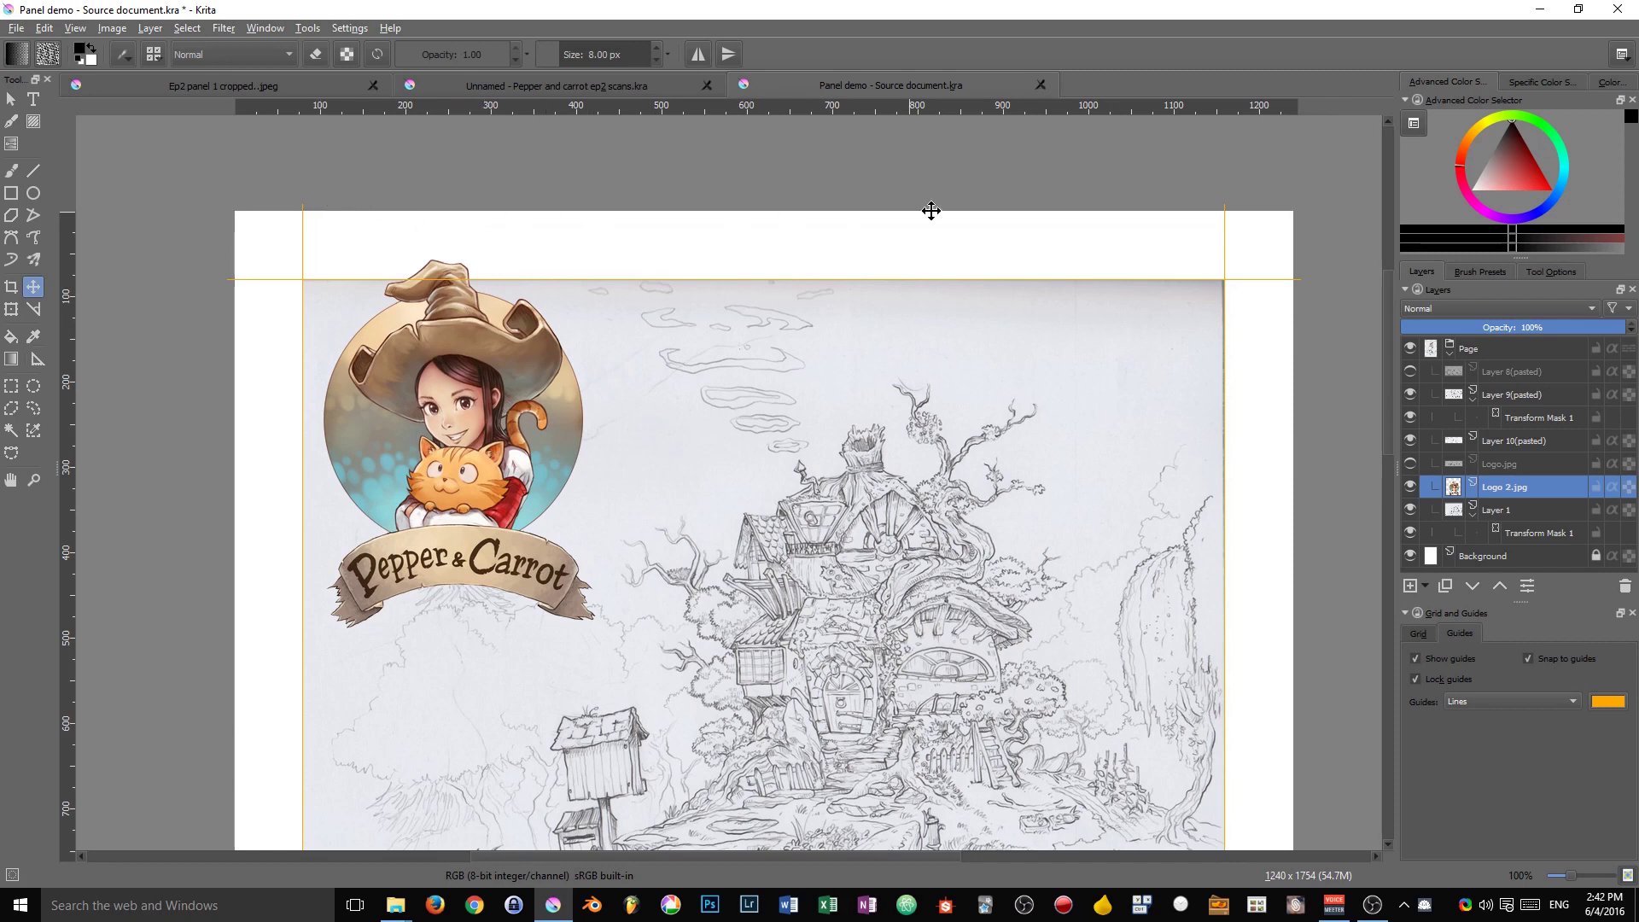
drag(885, 649, 879, 518)
scroll(883, 512, down, 2)
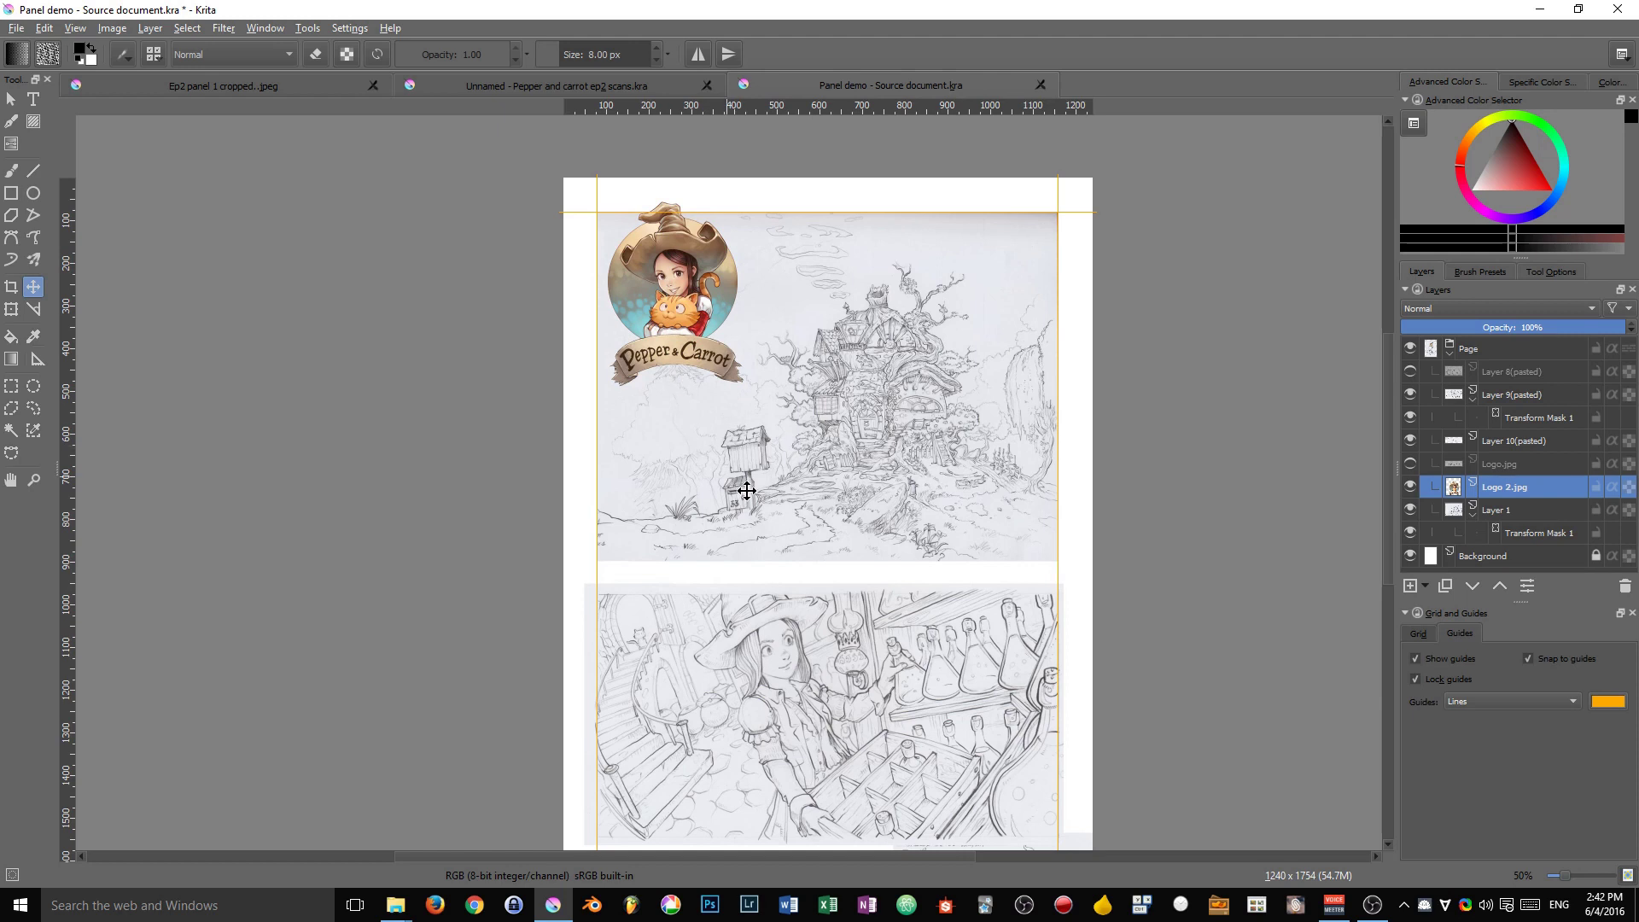
Step: Move the small running-figure panel, Layer 10(pasted), slightly down across the bottom guide
drag(784, 522, 722, 403)
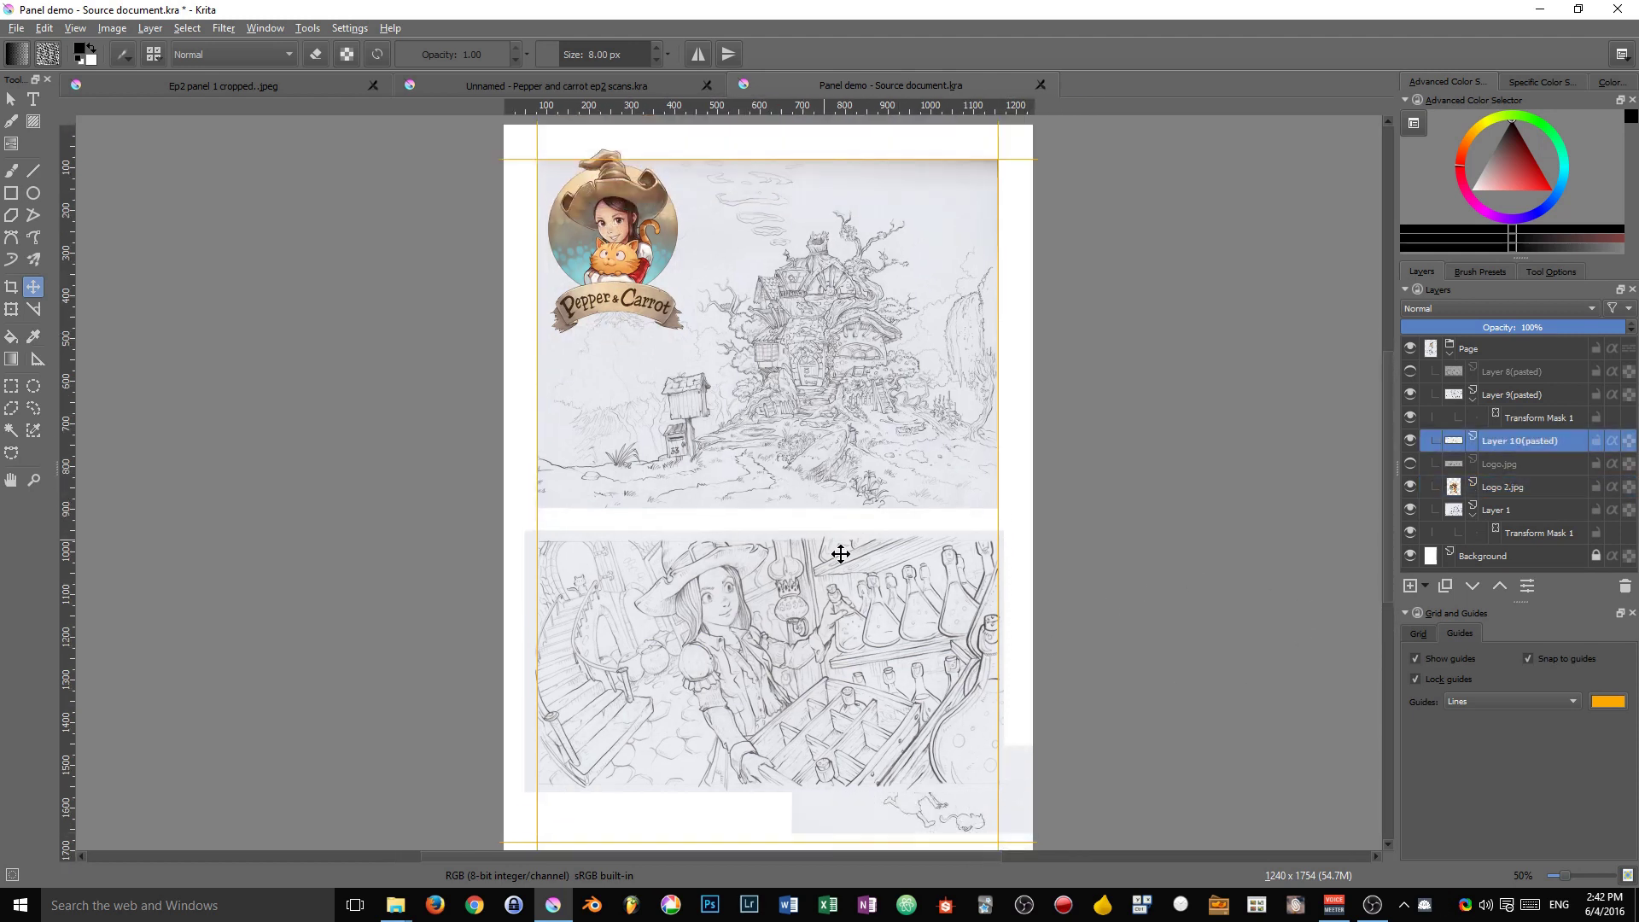
drag(899, 737, 864, 563)
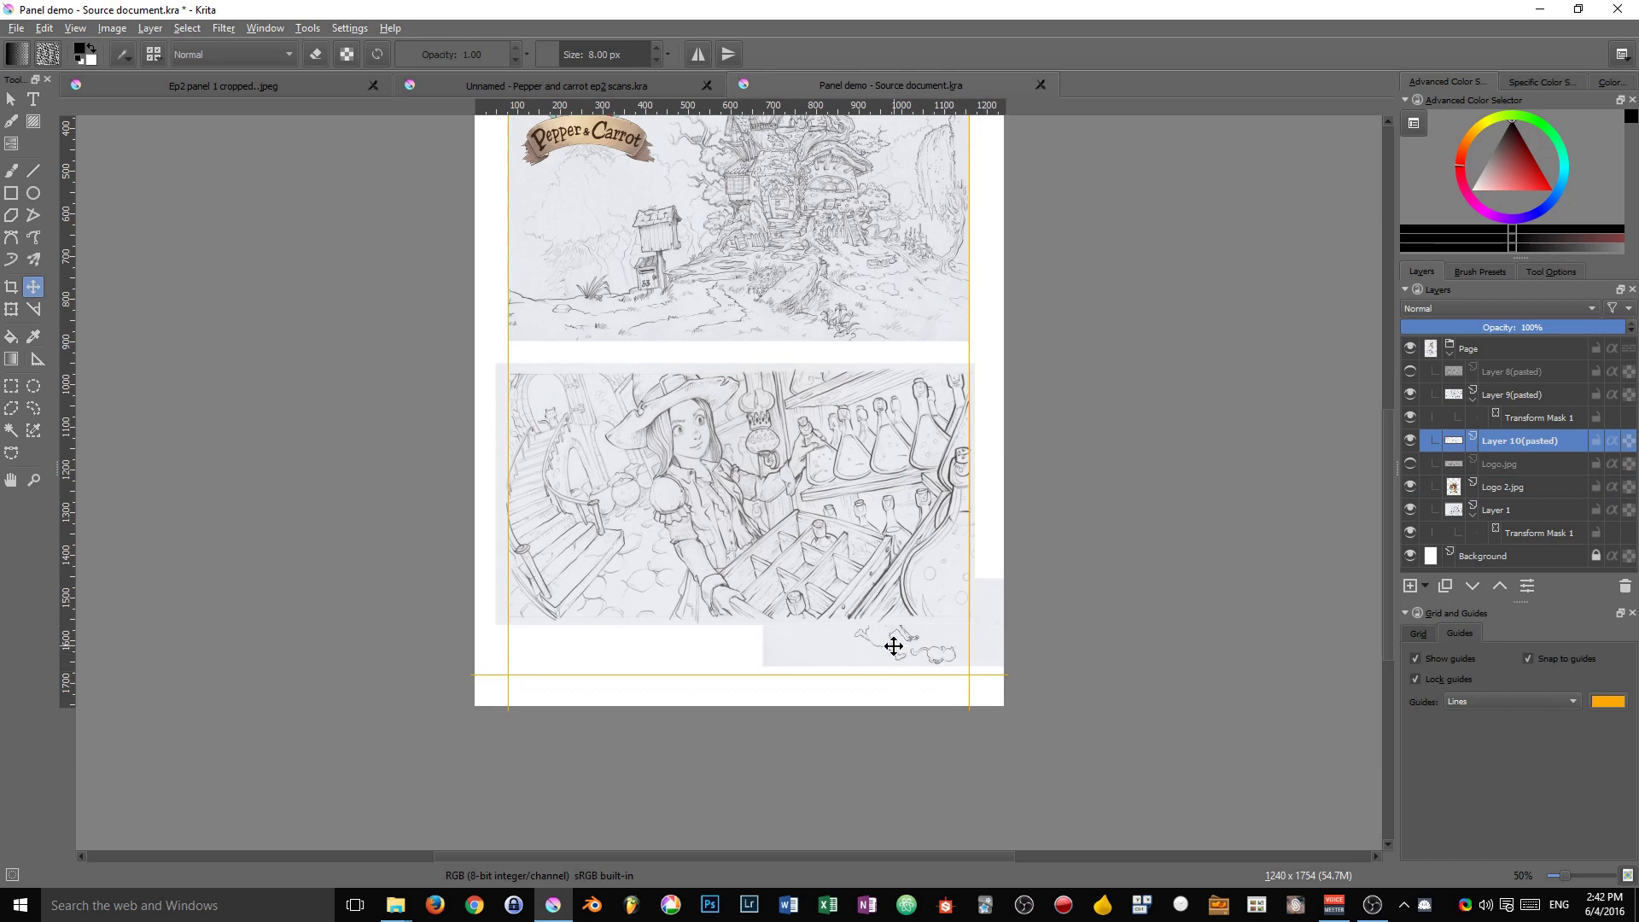
drag(892, 646, 896, 651)
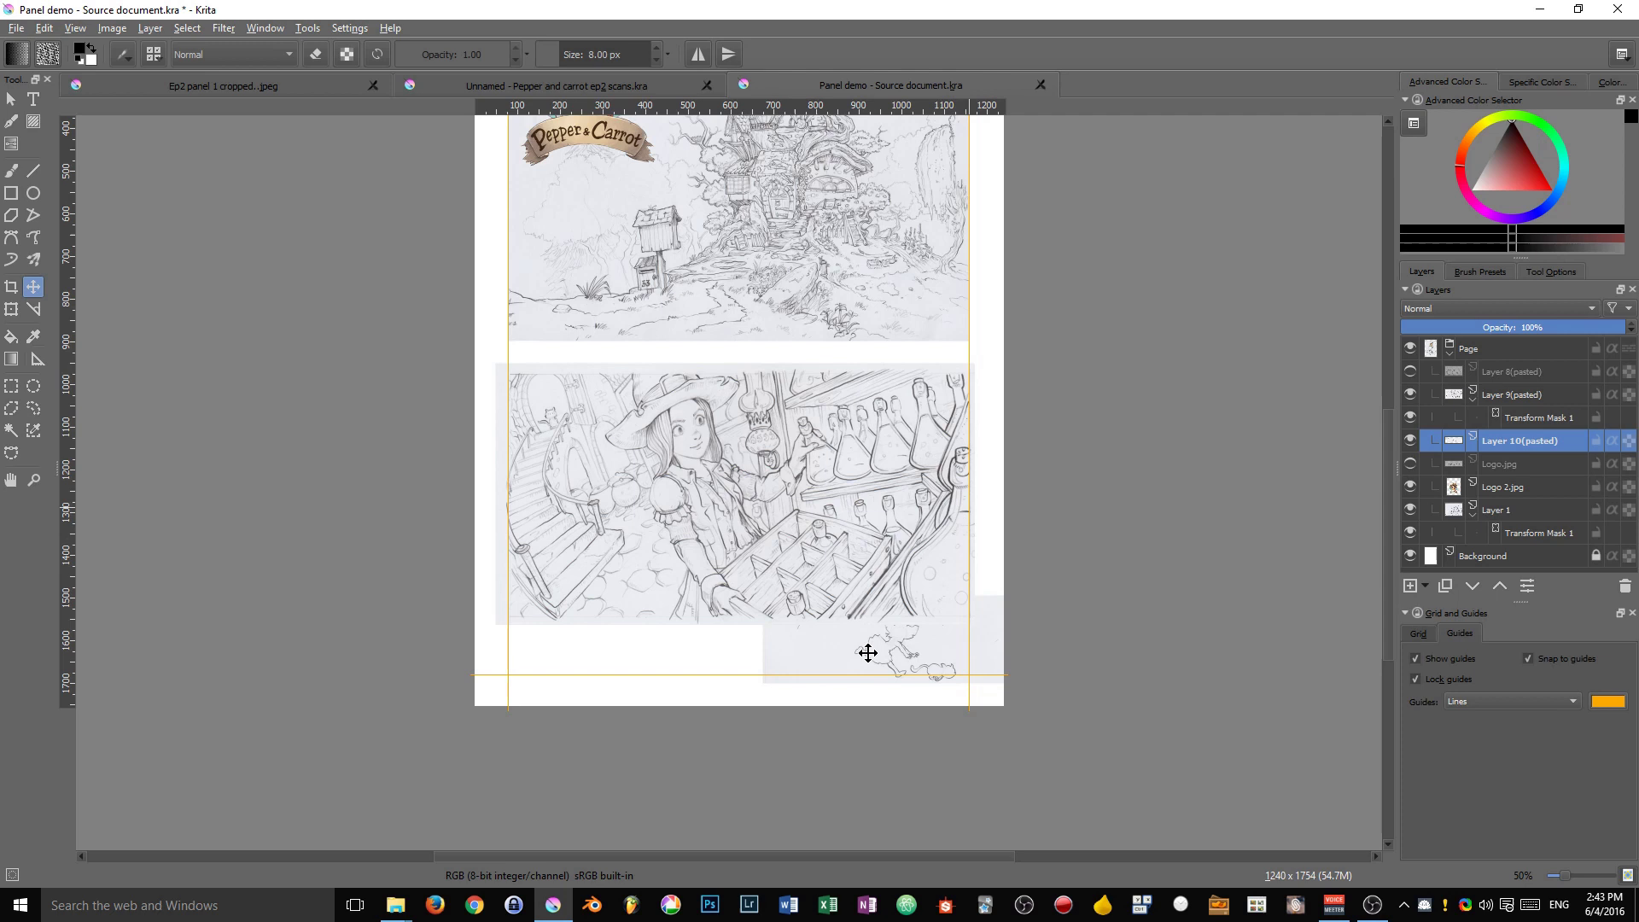
drag(715, 470, 752, 632)
key(2)
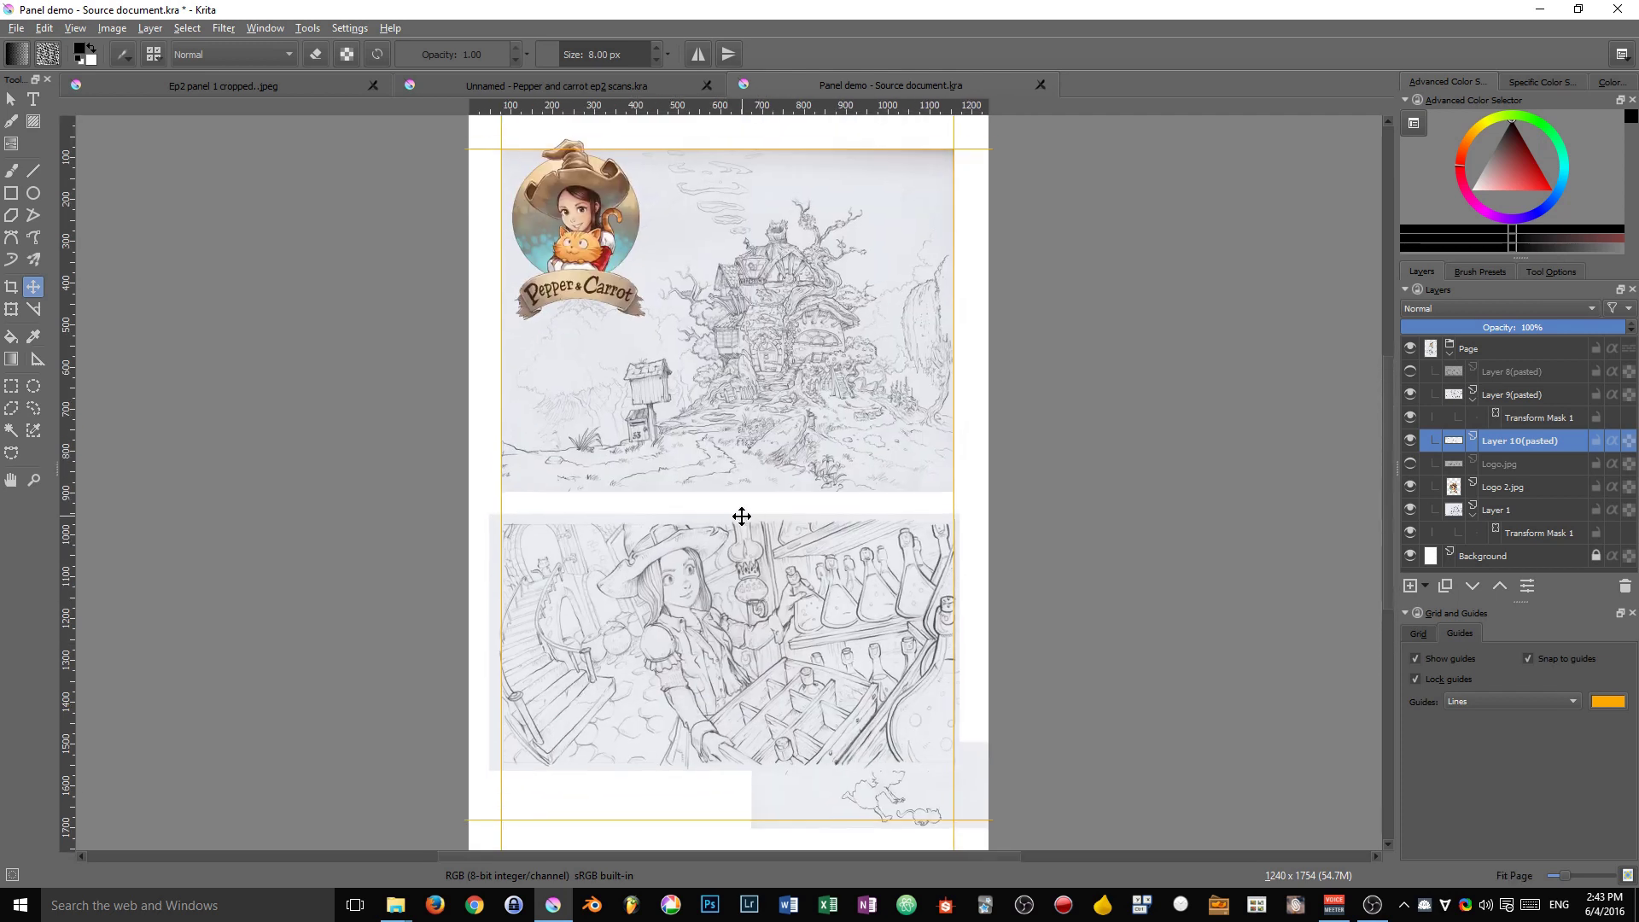
Step: Collapse the Page group and add a new paint layer directly above the Background layer
key(ctrl+r)
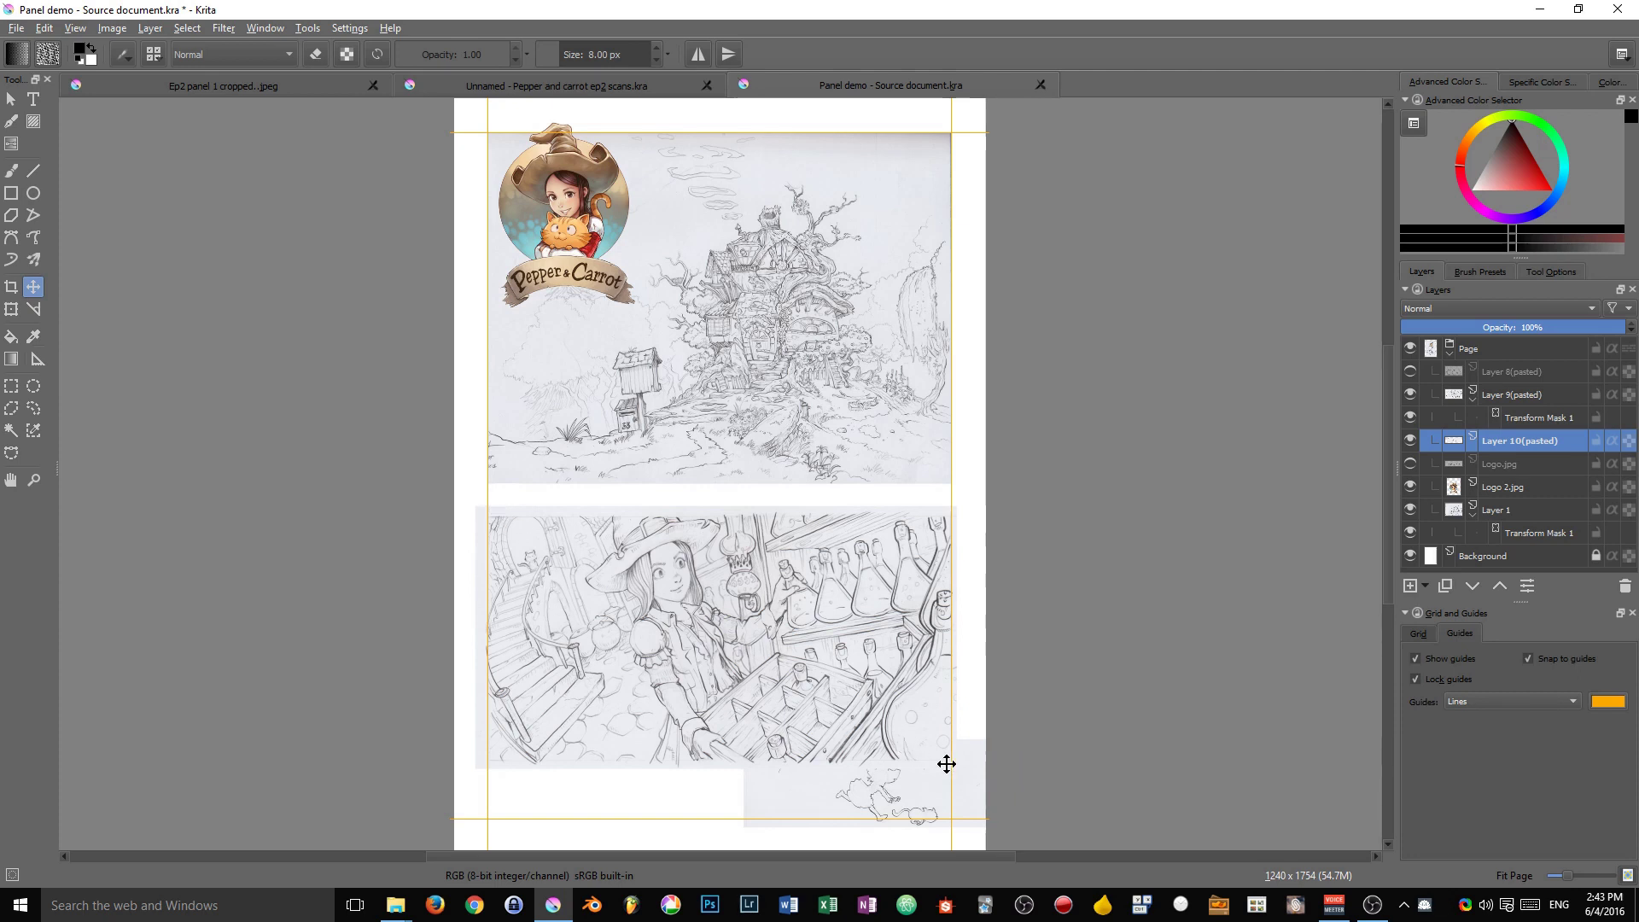
click(1577, 554)
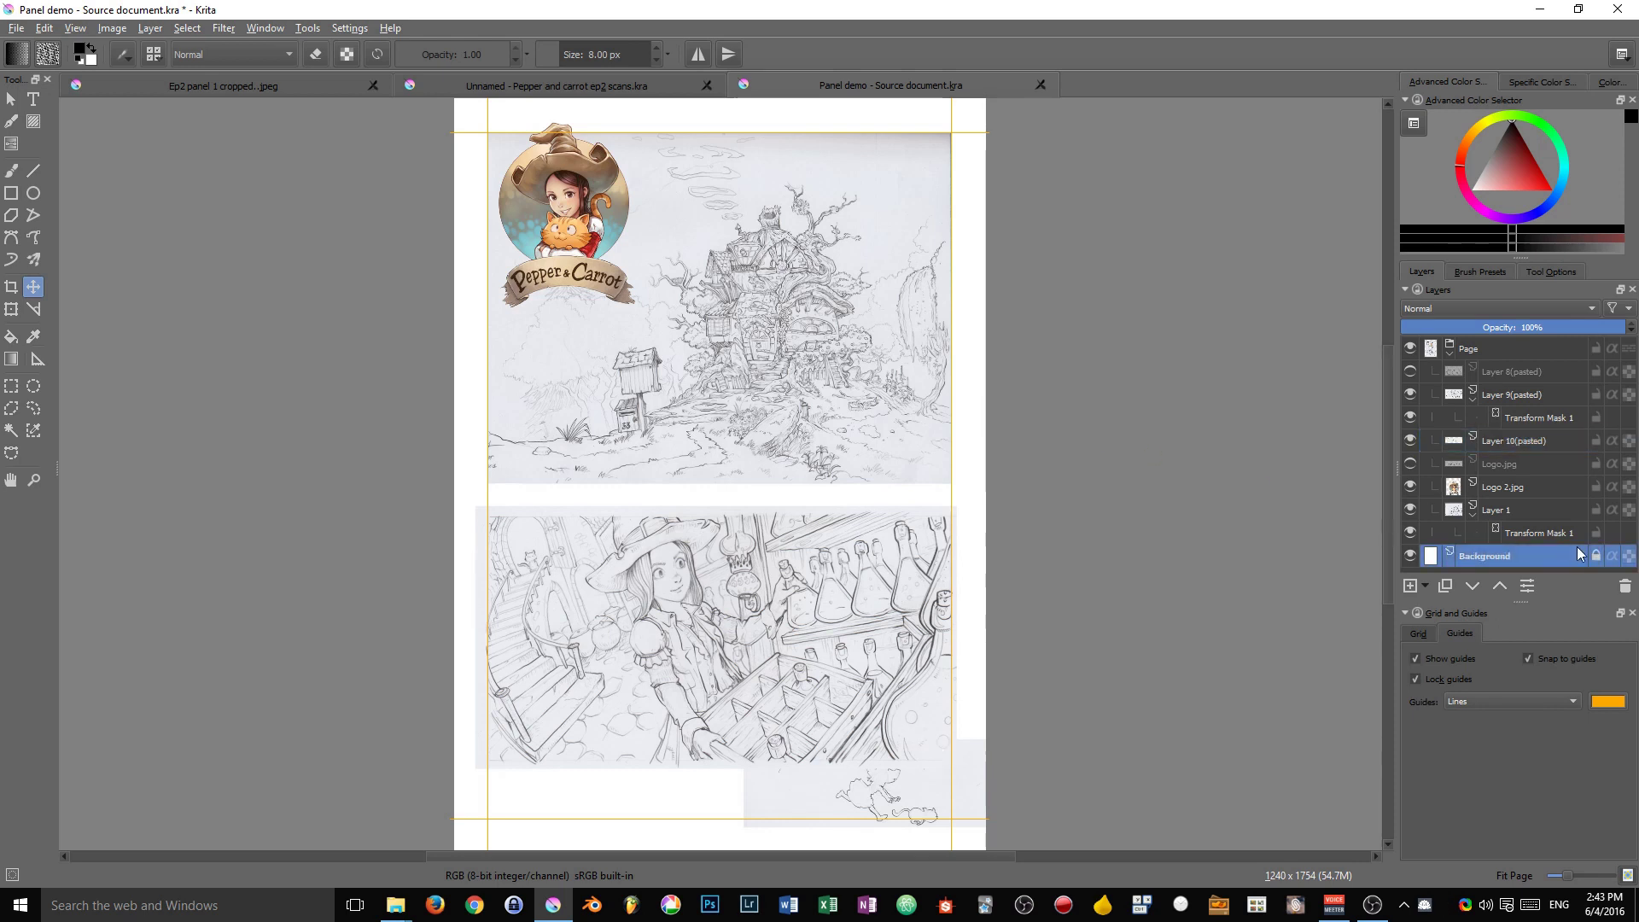
click(1450, 346)
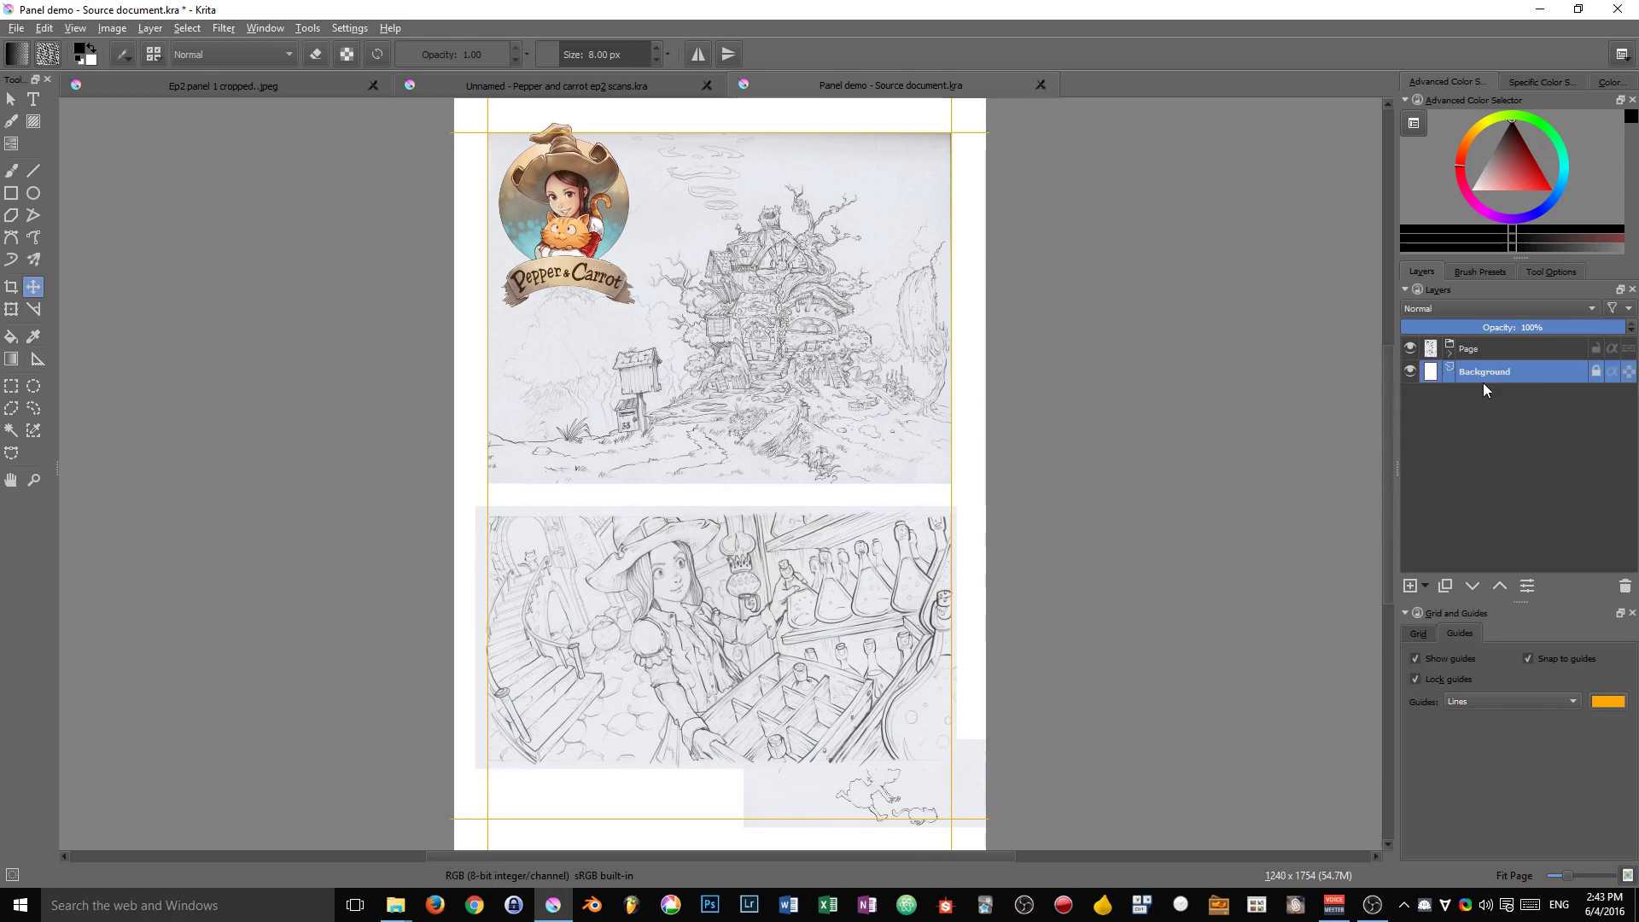
key(Insert)
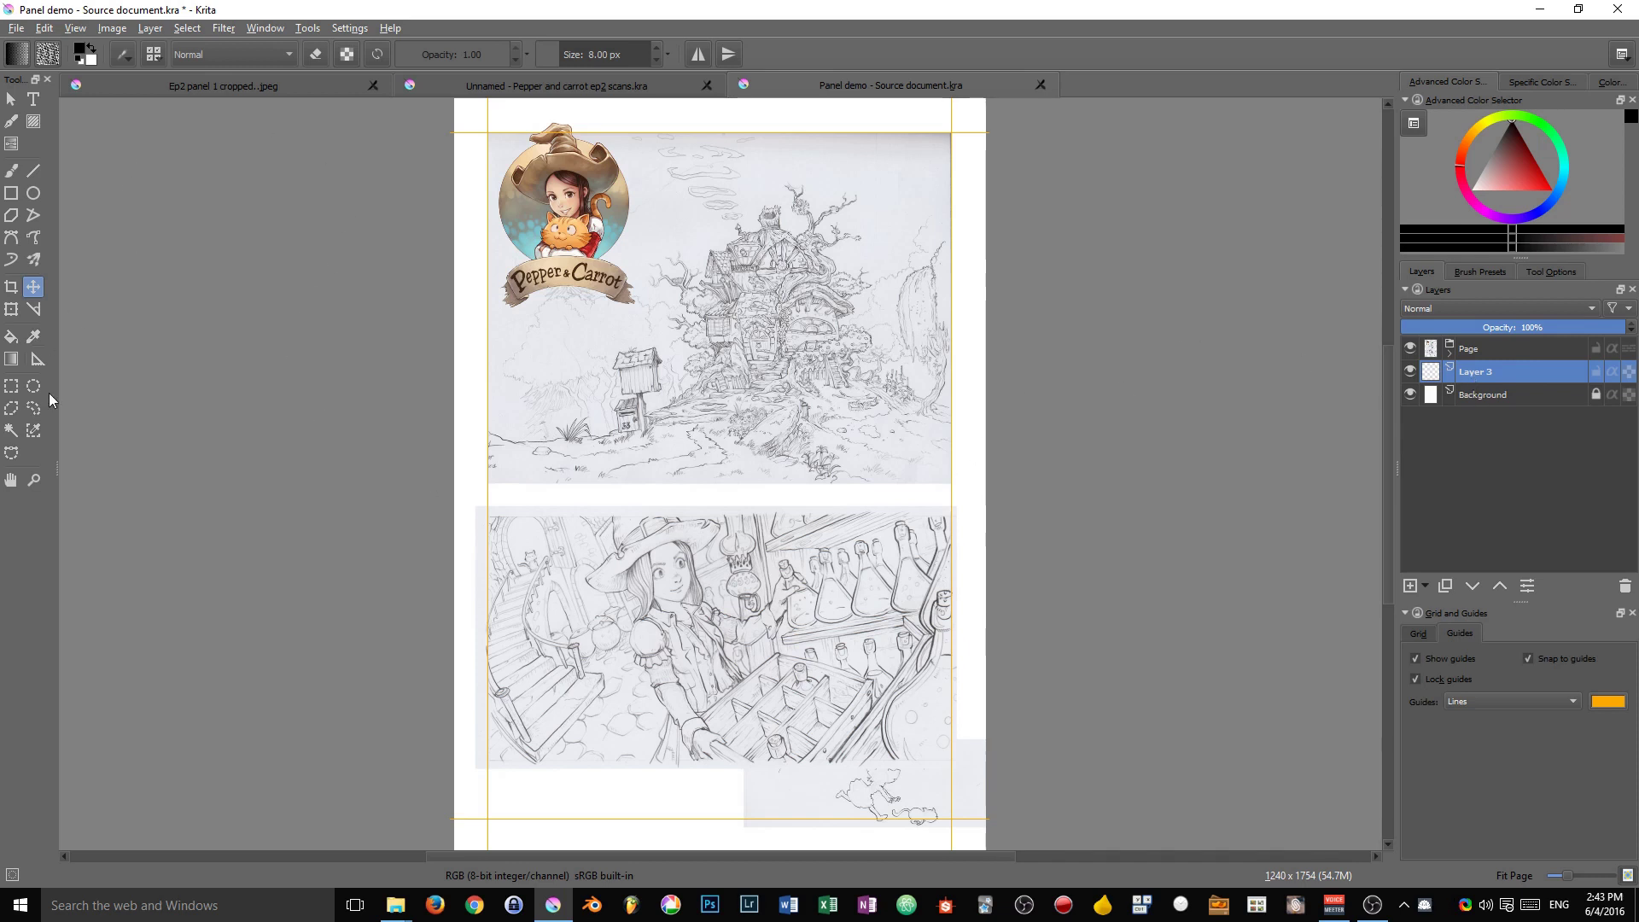
Step: Make a rectangular selection around the tree-house panel, from the top guide to its lower edge and between the side guides
key(ctrl+r)
drag(491, 137, 953, 482)
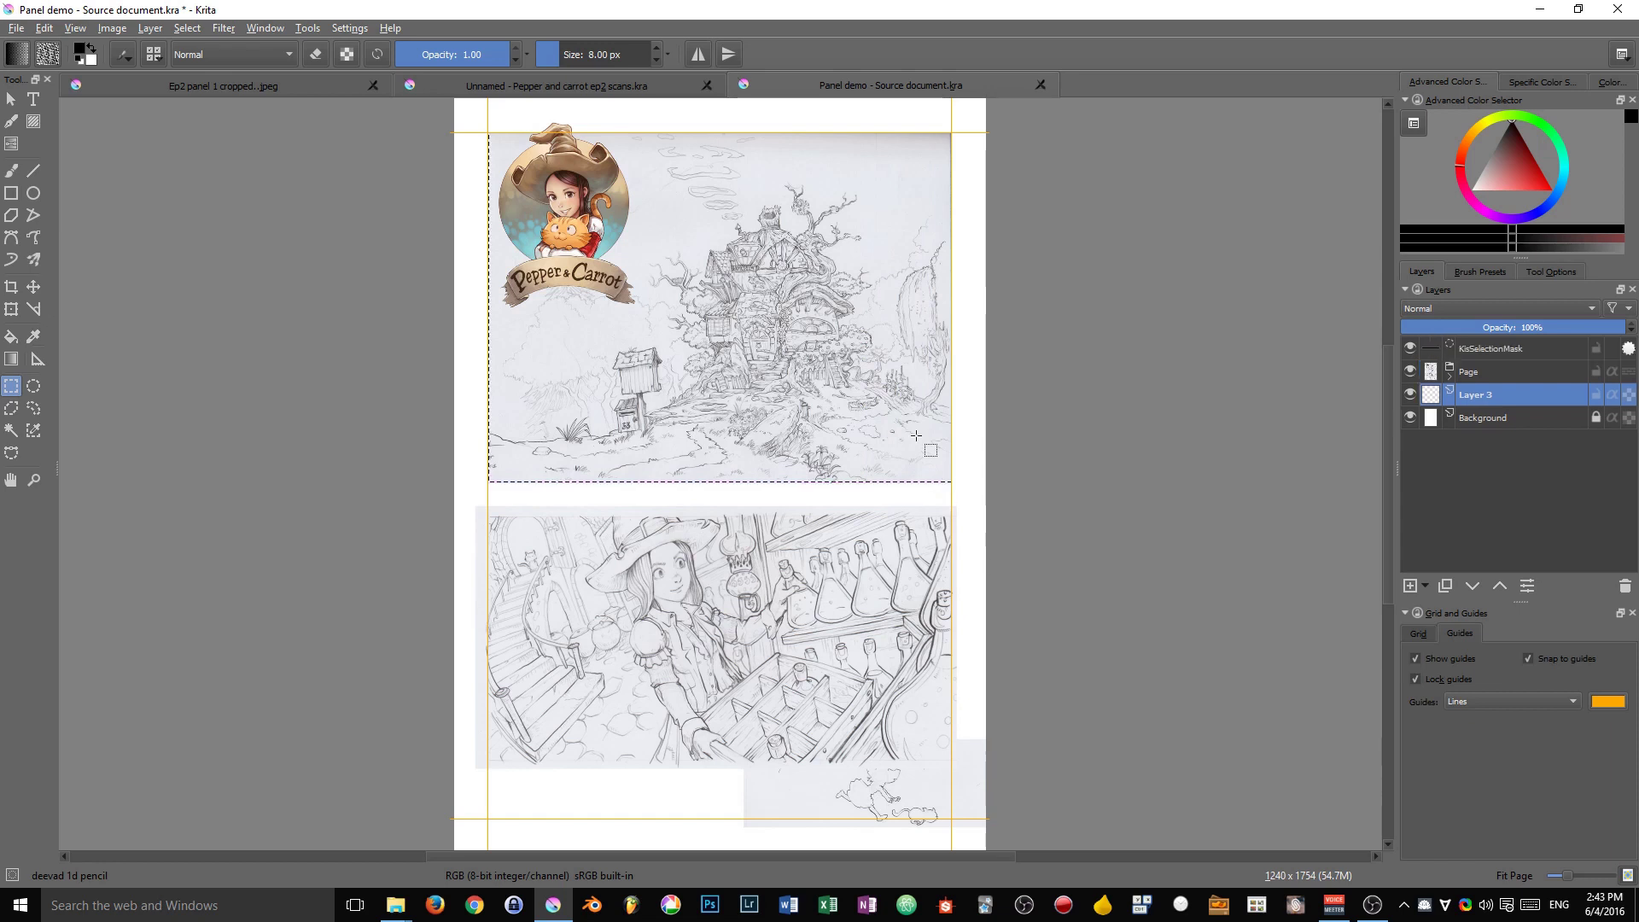
right_click(865, 373)
click(896, 409)
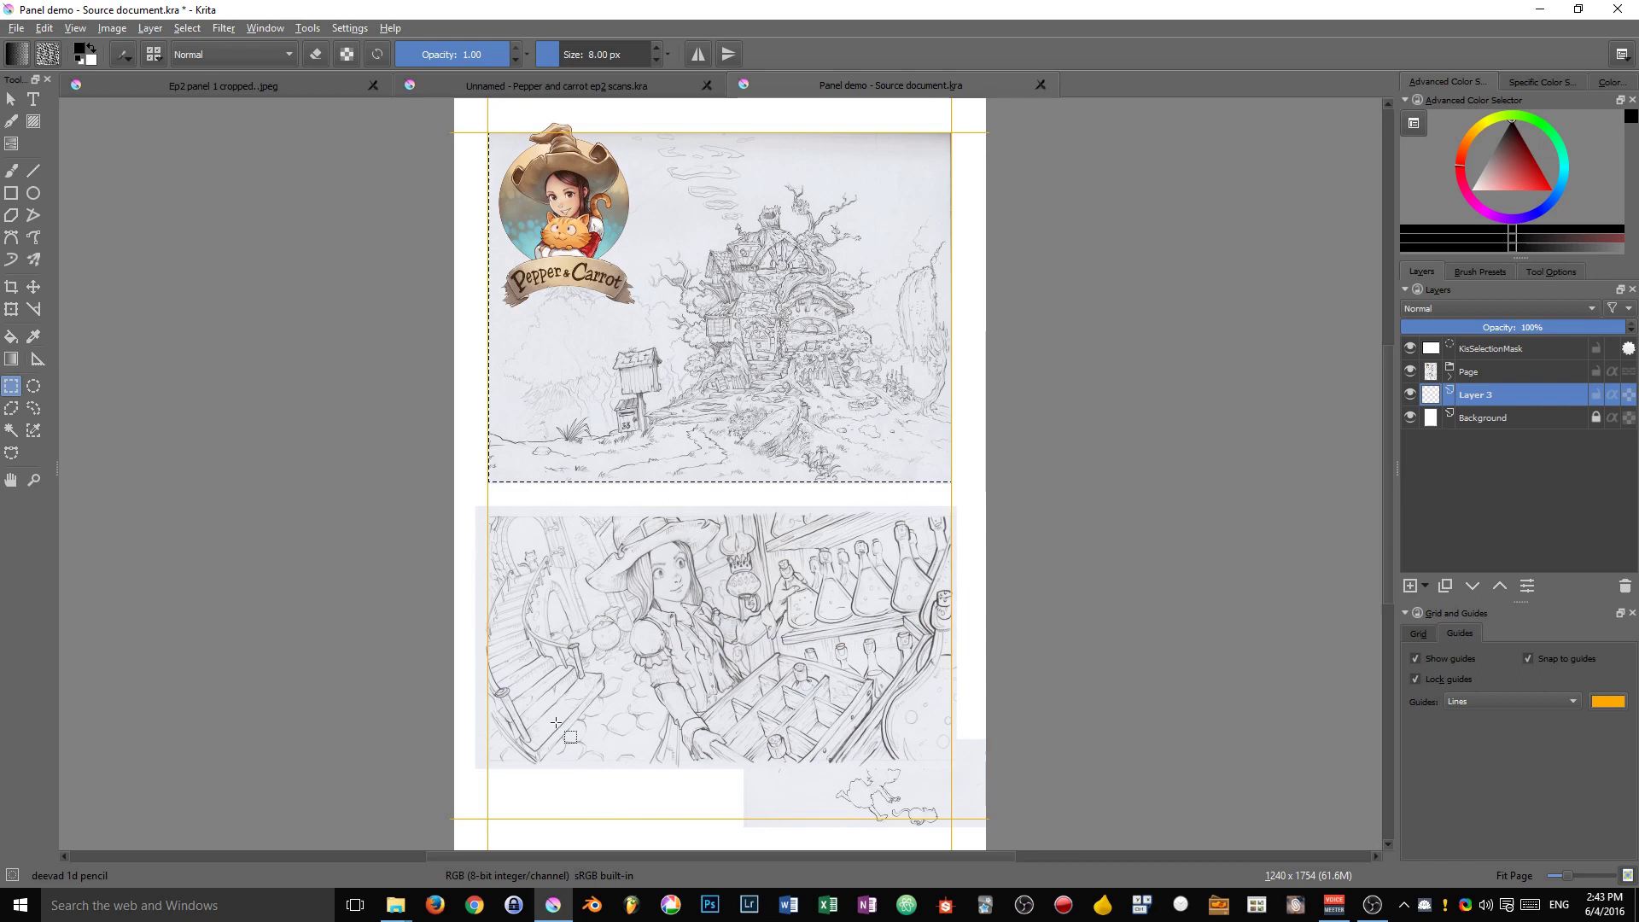
Step: Choose a strong red as the foreground color and fill the tree-house panel selection on the new layer
key(ctrl+plus)
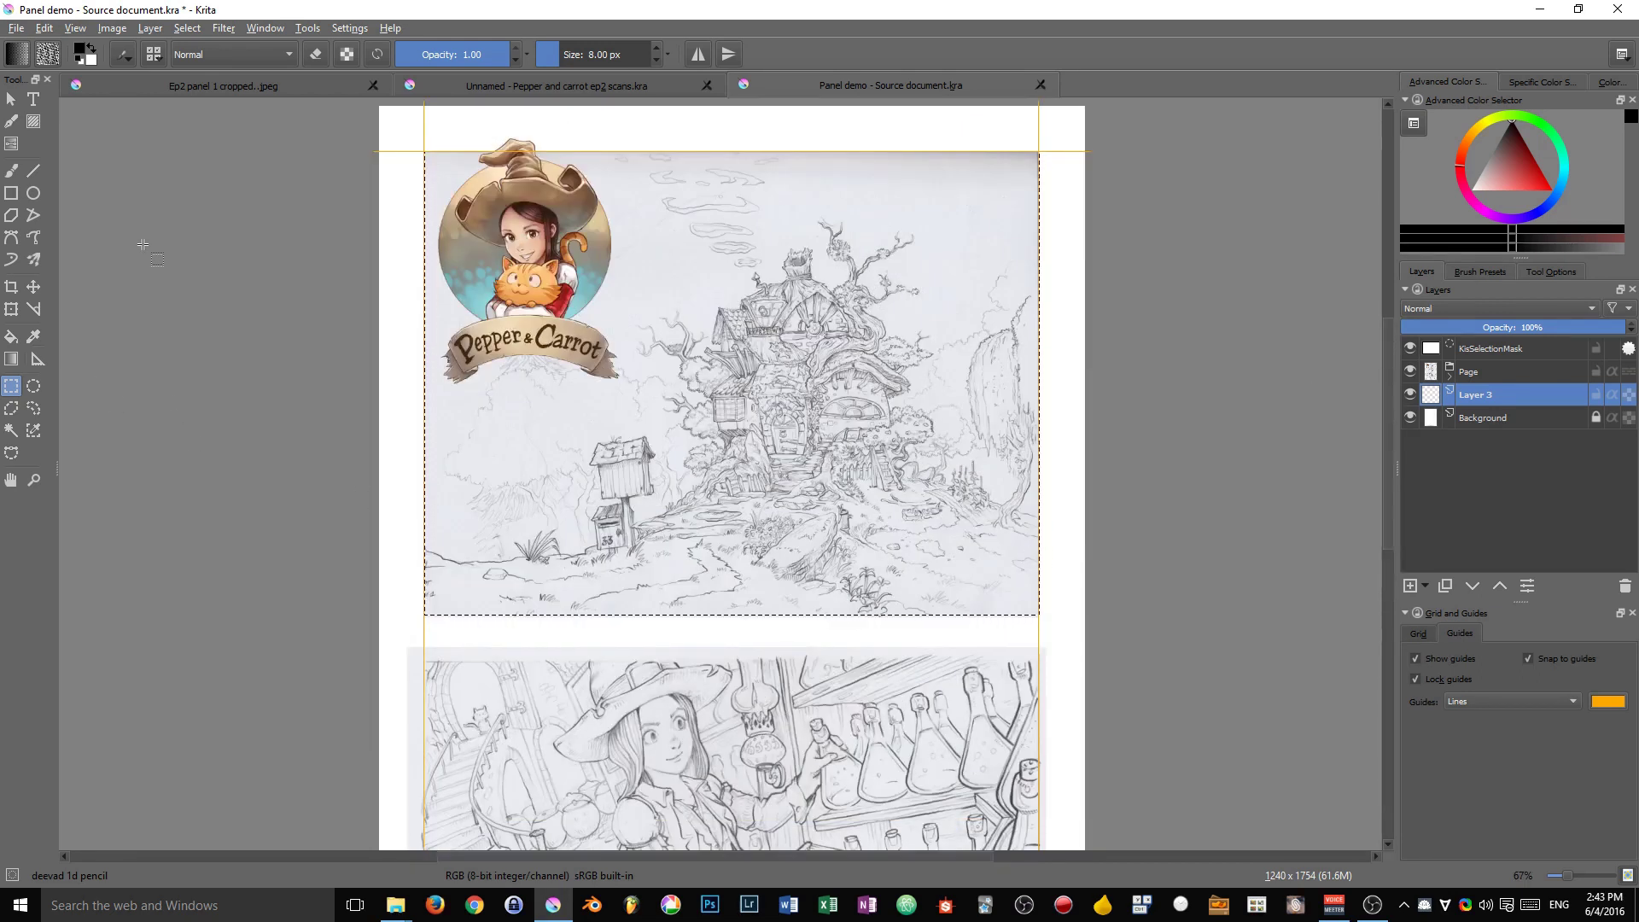
click(1536, 164)
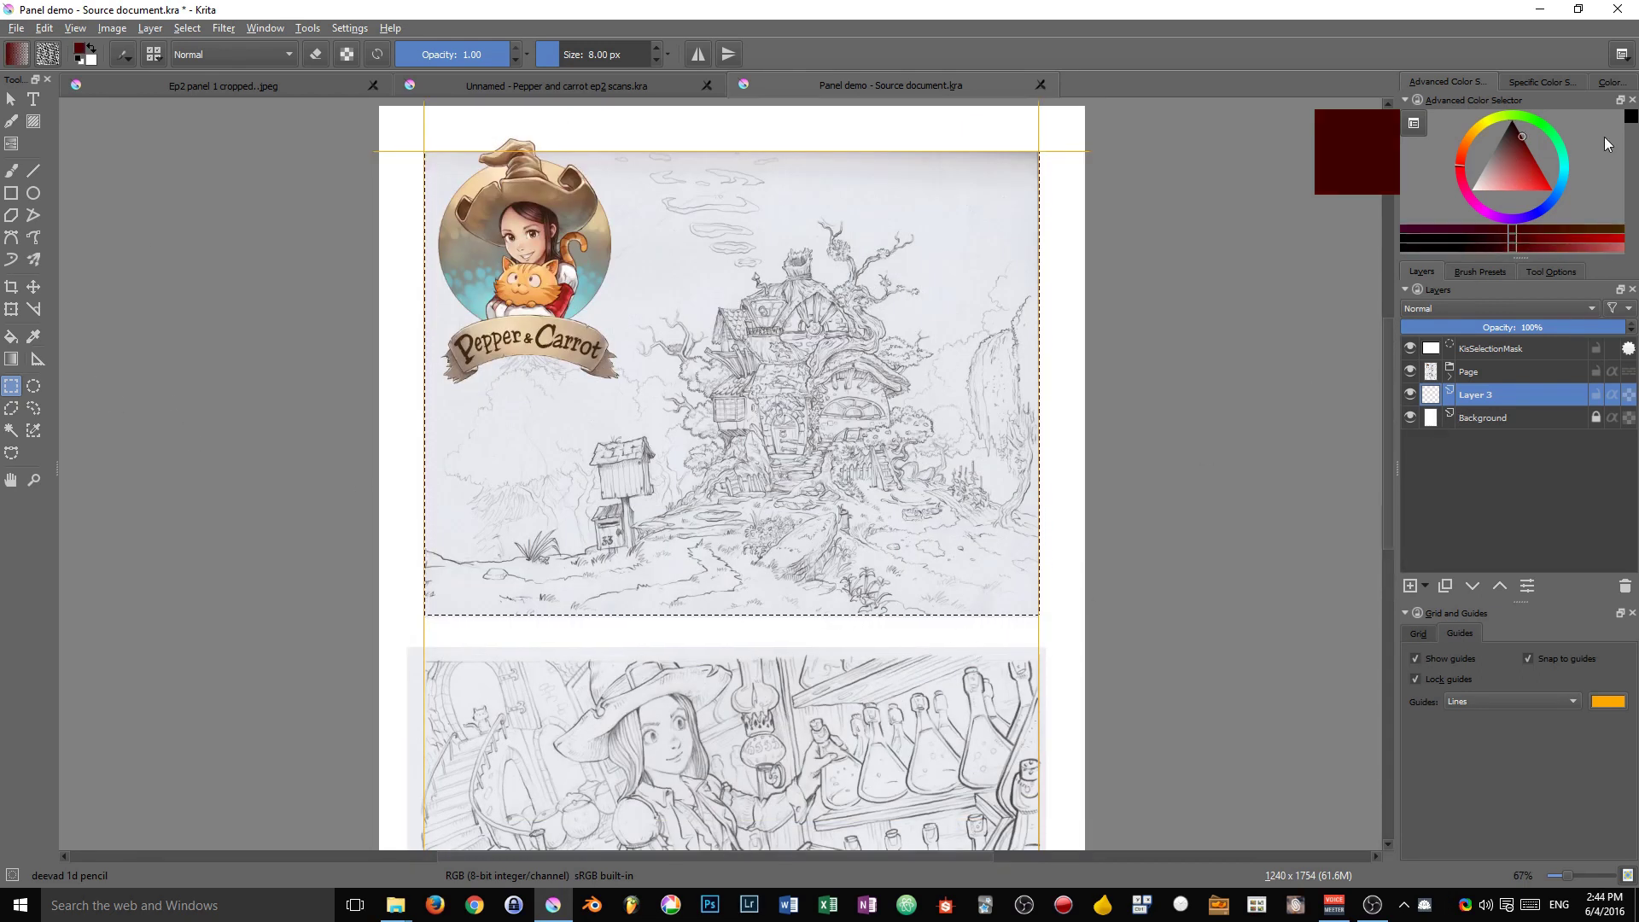
key(shift+BackSpace)
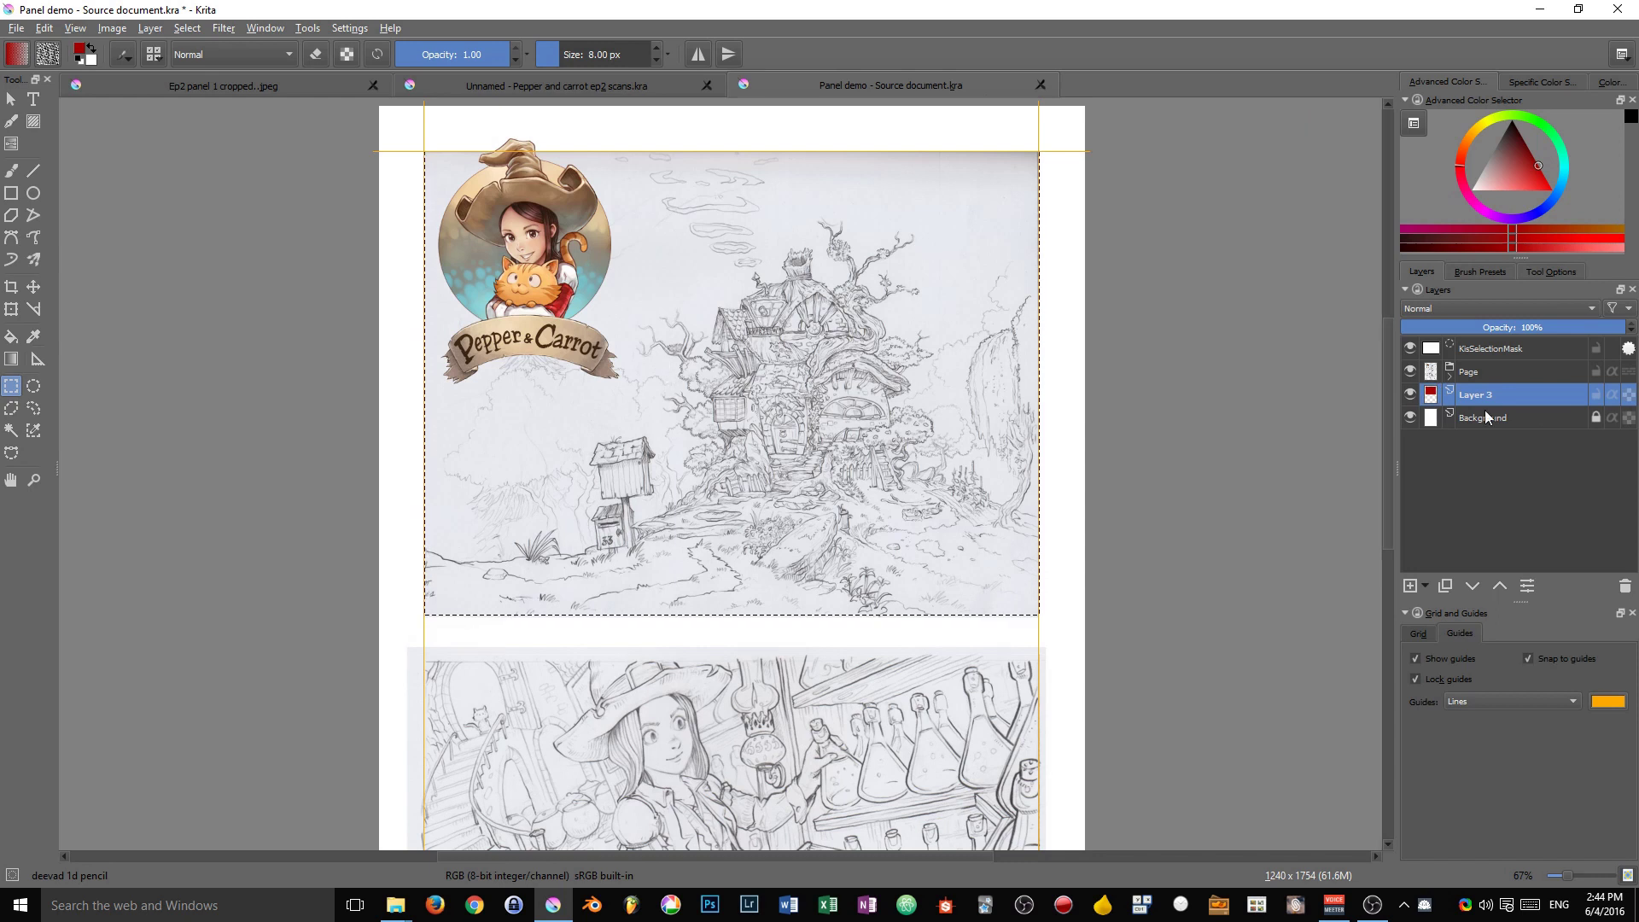
Step: Move the red layer above the Page group and lower its opacity to 40%
click(1410, 372)
click(1410, 372)
key(ctrl+Page_Up)
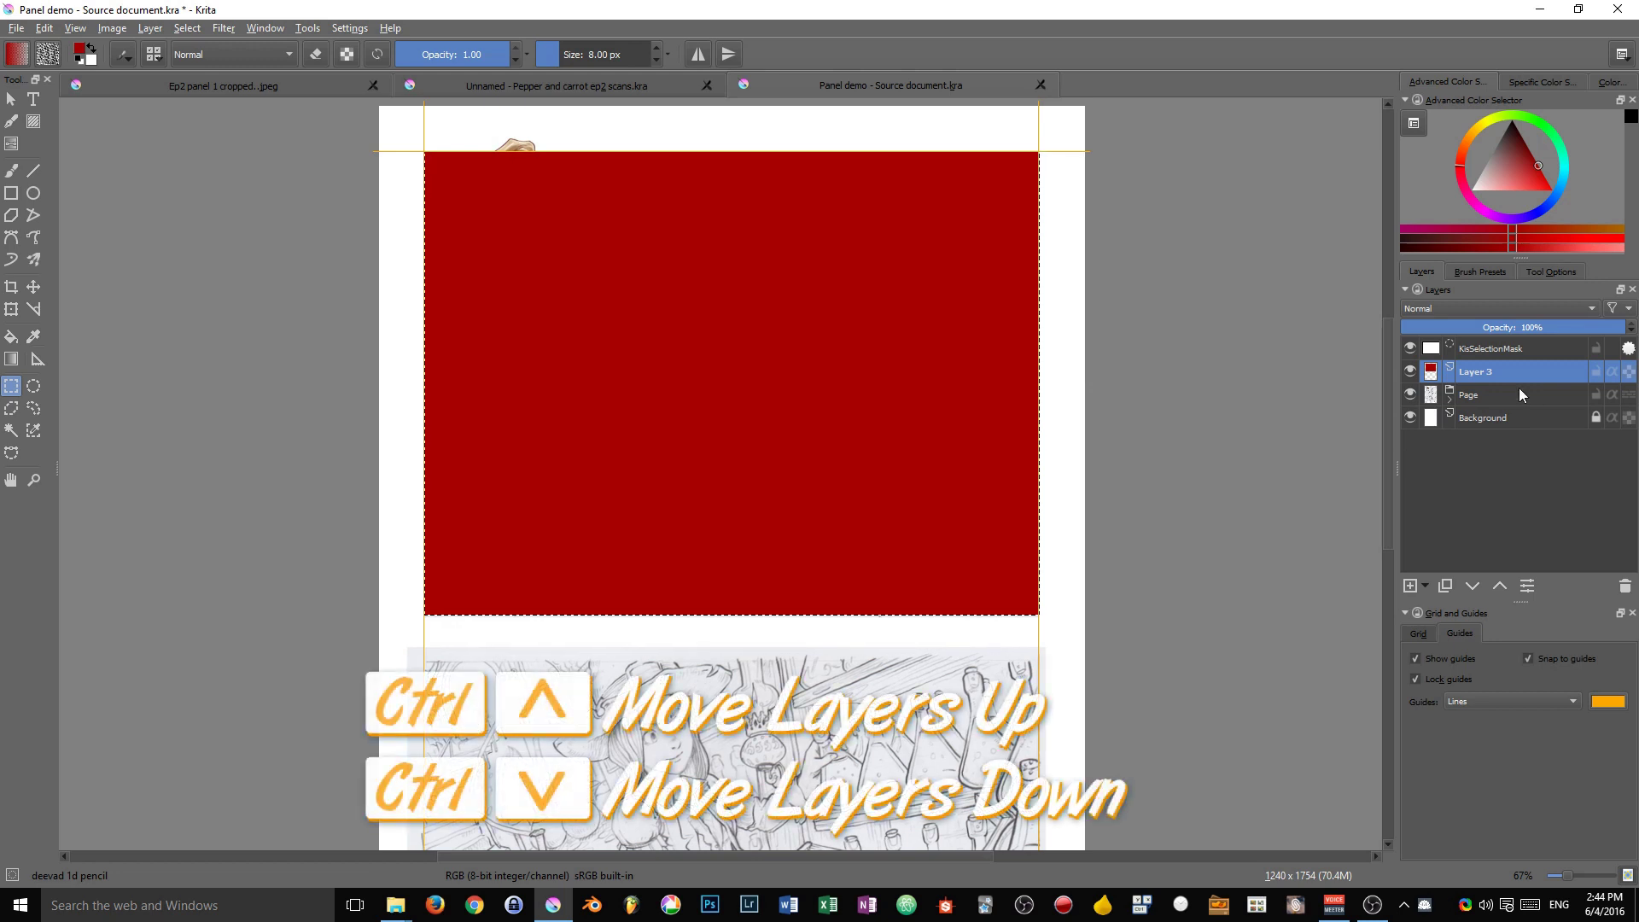
drag(1549, 328, 1486, 331)
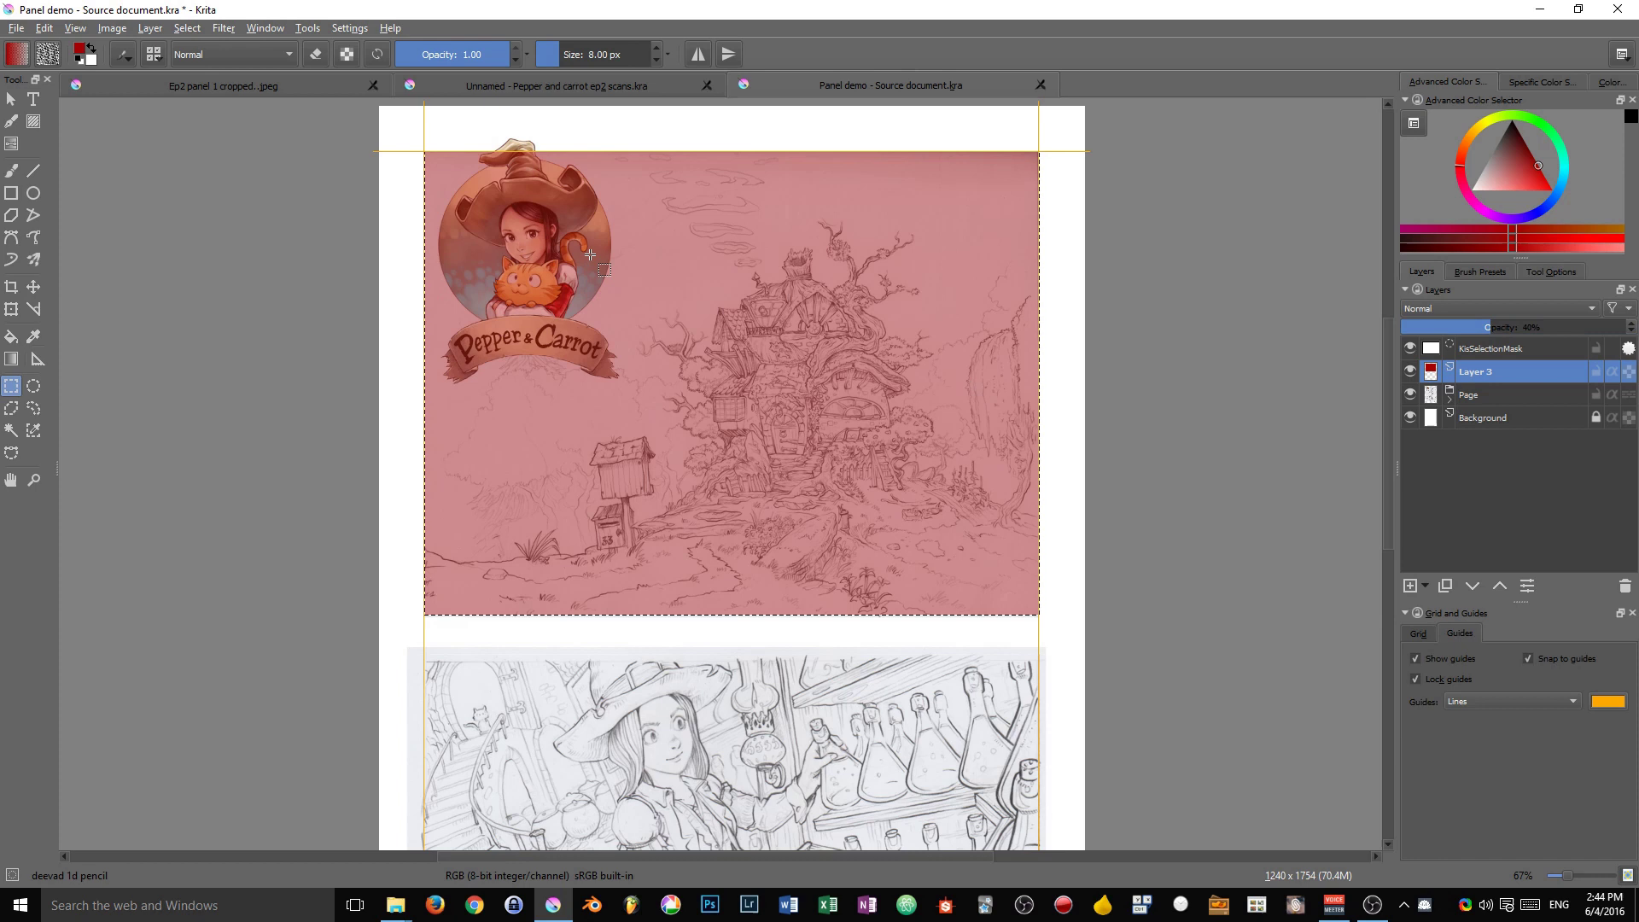
Step: Select a rectangle over the witch panel between the side guides, fill it with red on the same layer, and deselect
drag(847, 695, 844, 418)
scroll(461, 412, up, 1)
mouse_move(461, 412)
mouse_down()
mouse_move(294, 269)
mouse_move(964, 474)
mouse_move(1186, 693)
mouse_move(1153, 713)
mouse_up()
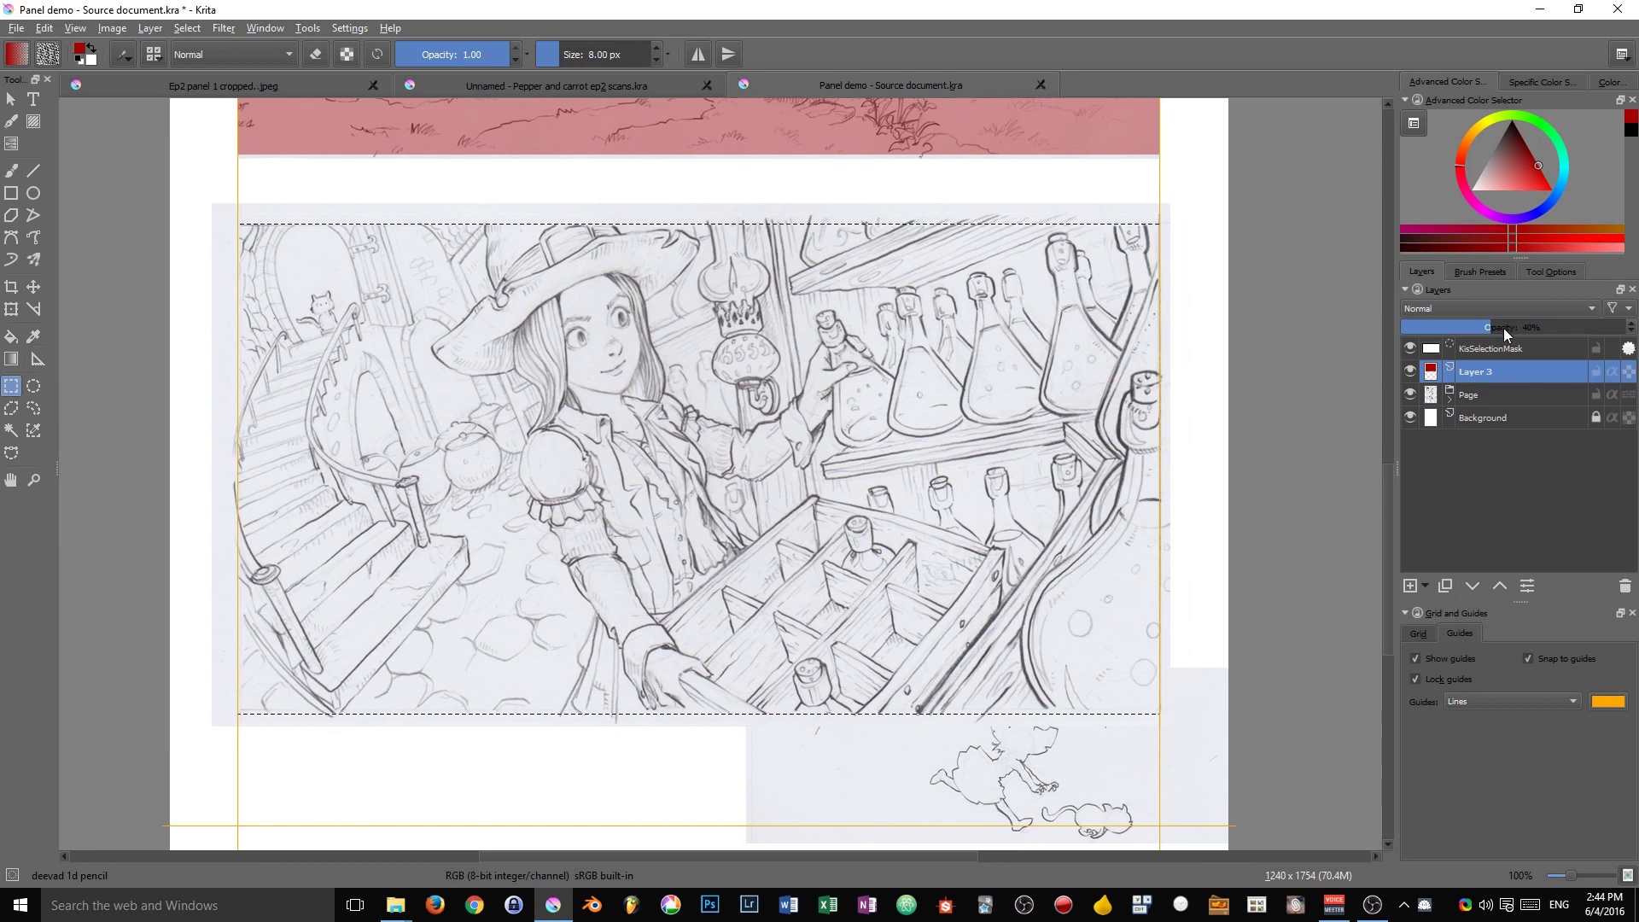
key(shift+BackSpace)
key(ctrl+shift+a)
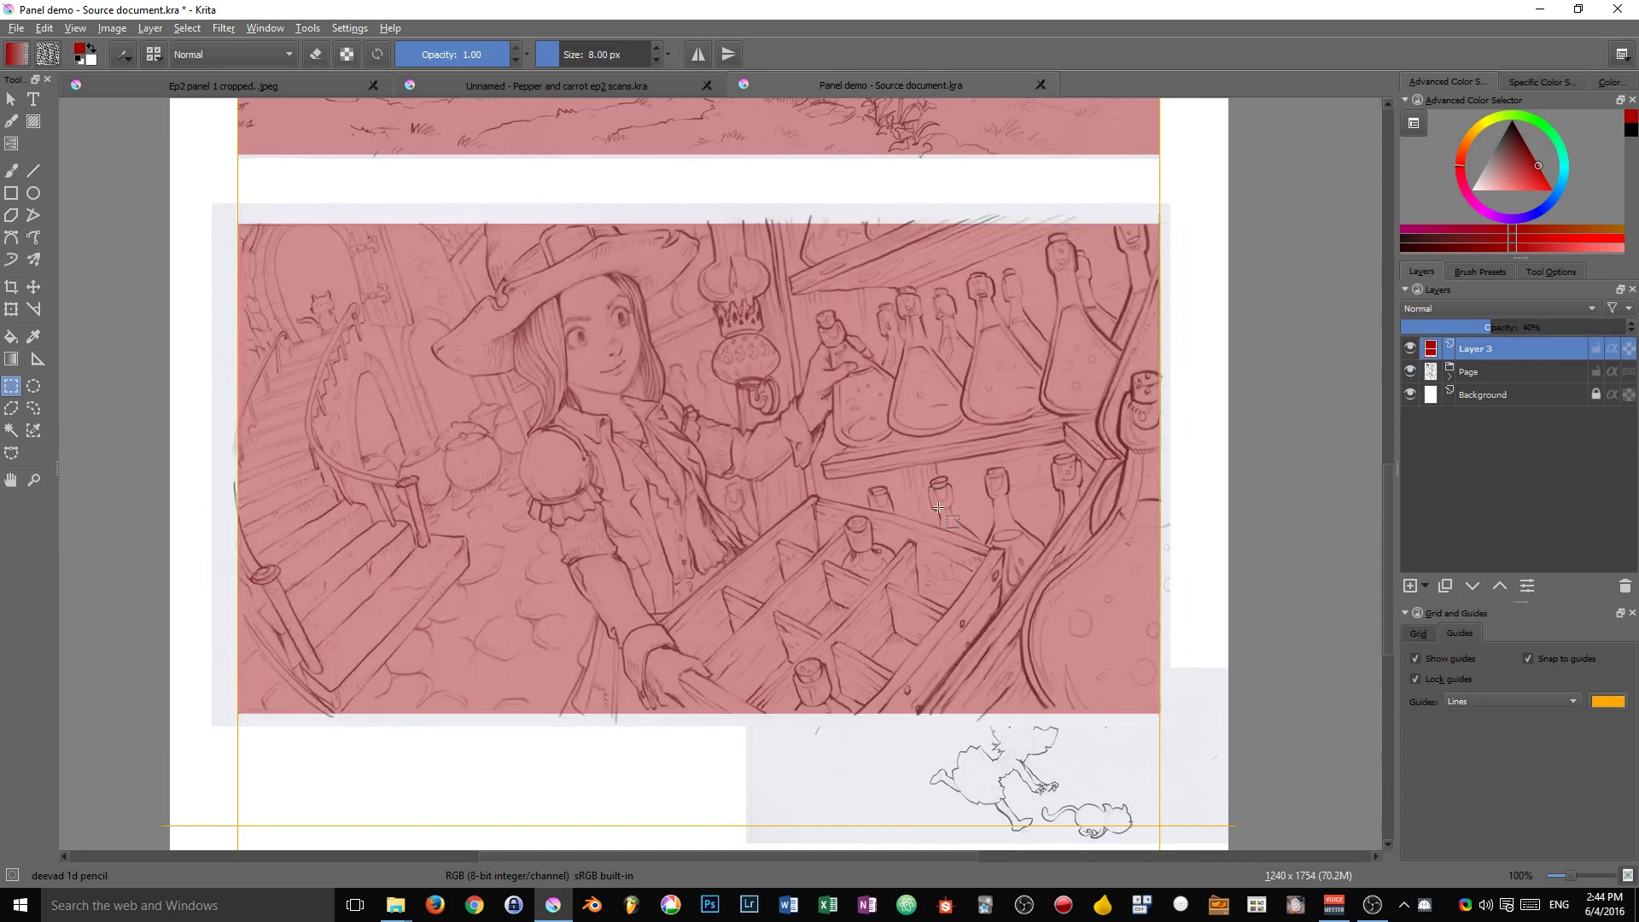
Step: Move the red panel layer below all the artwork layers, placing it at the bottom inside the Page group
scroll(820, 478, up, 2)
key(ctrl+Page_Down)
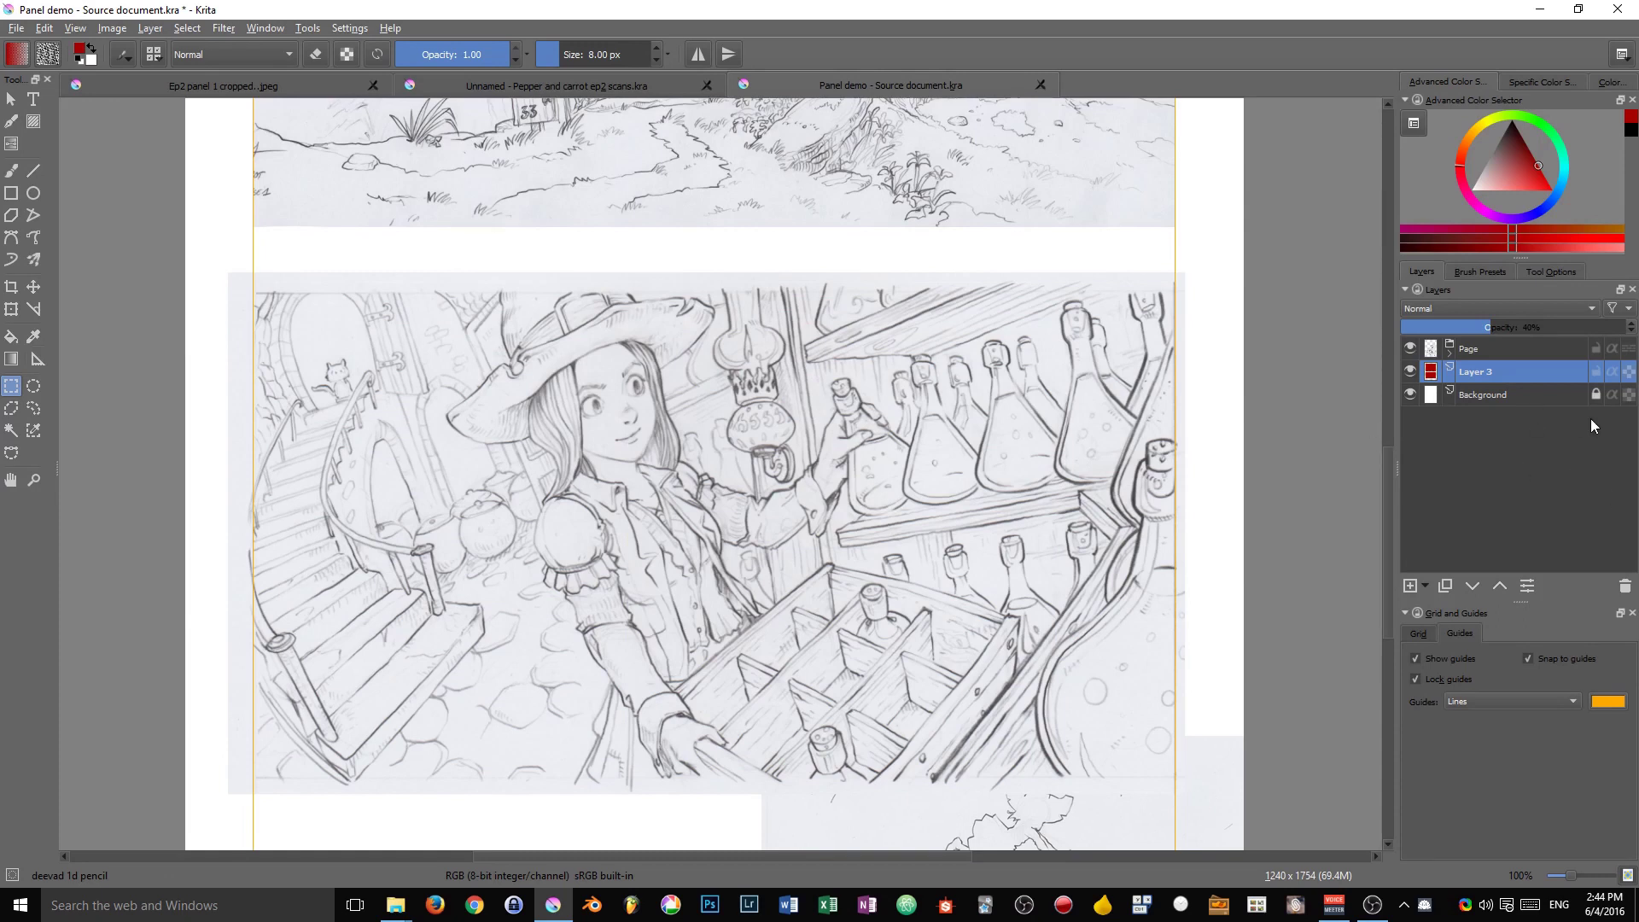
click(1449, 354)
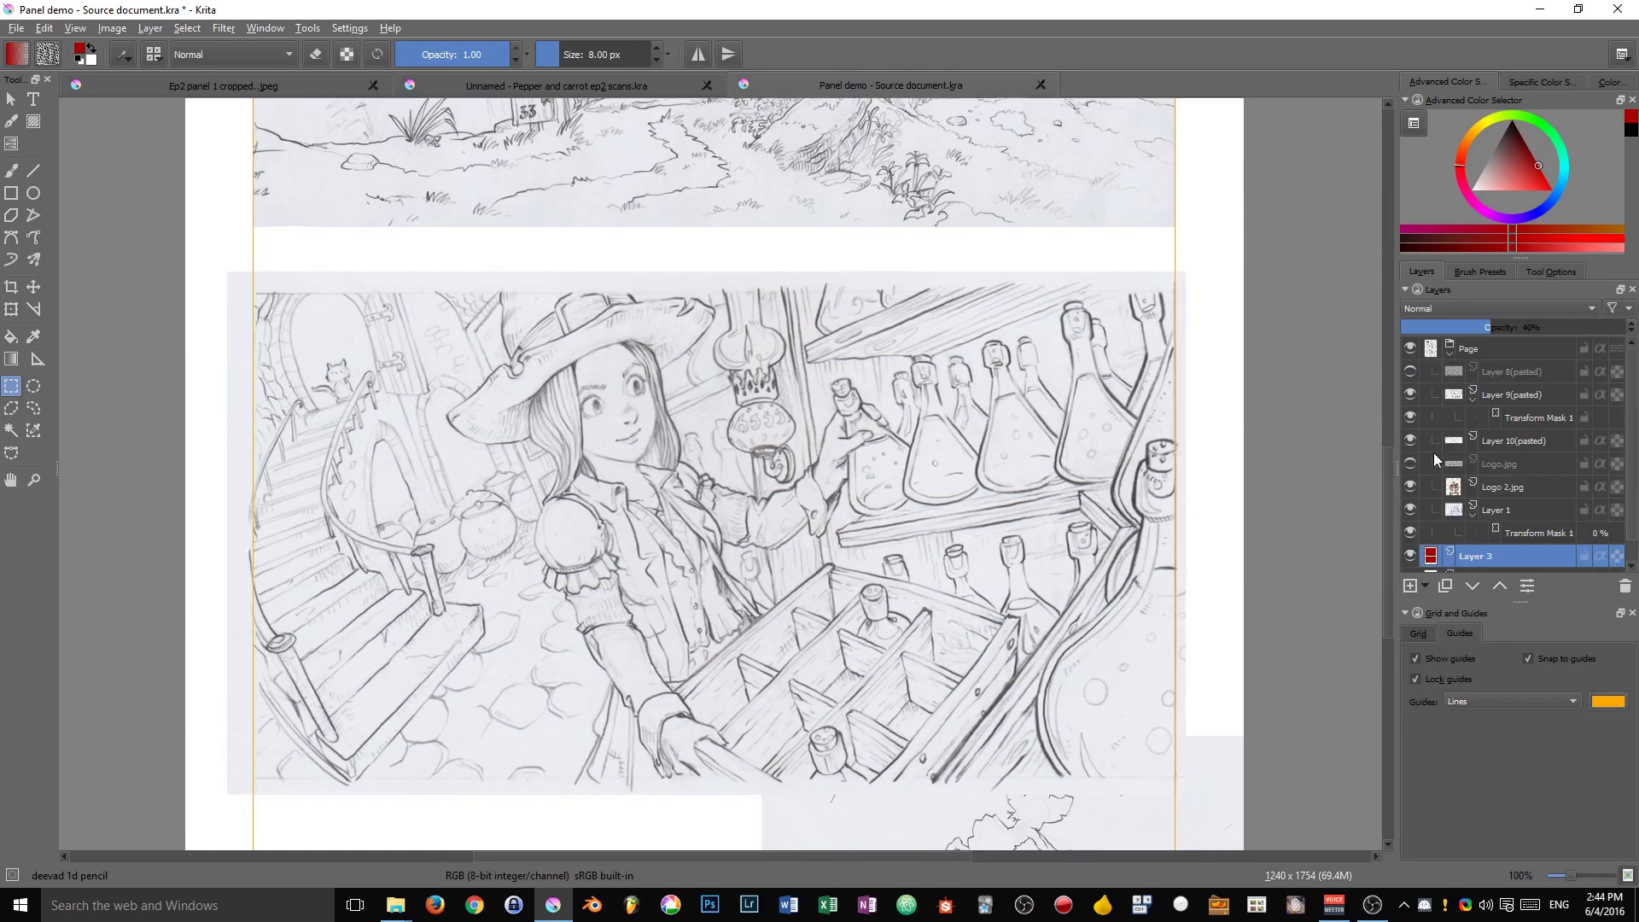
key(ctrl+Page_Up)
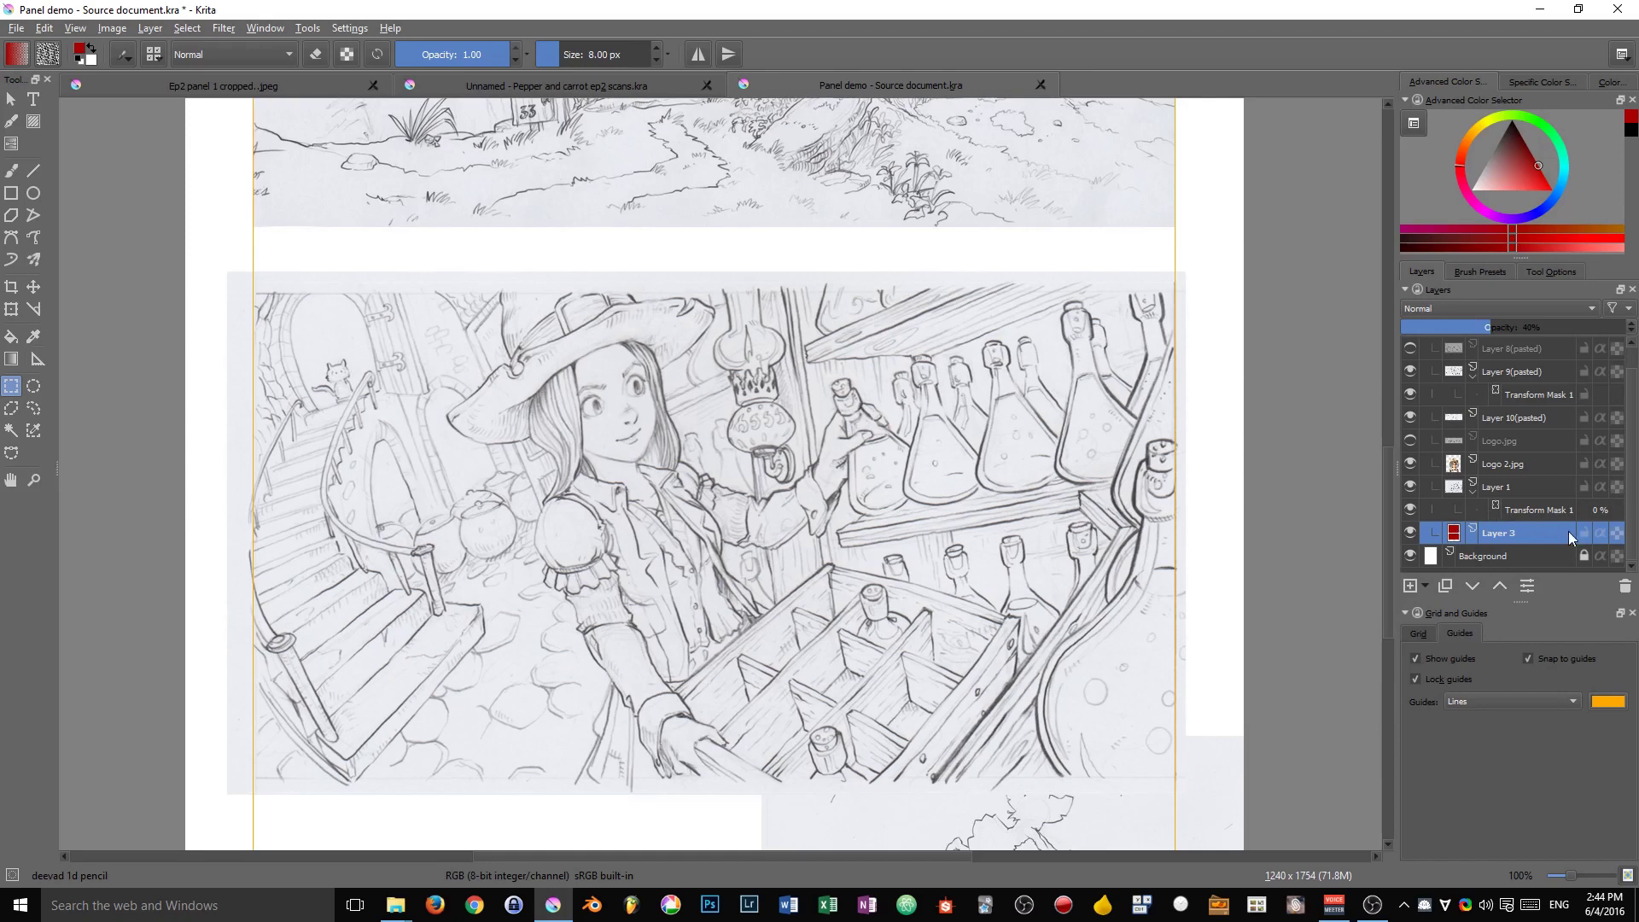
Step: Group the artwork layers from Layer 1 up to Layer 8(pasted) and turn on Inherit Alpha for the new group
click(1543, 485)
scroll(1539, 479, up, 1)
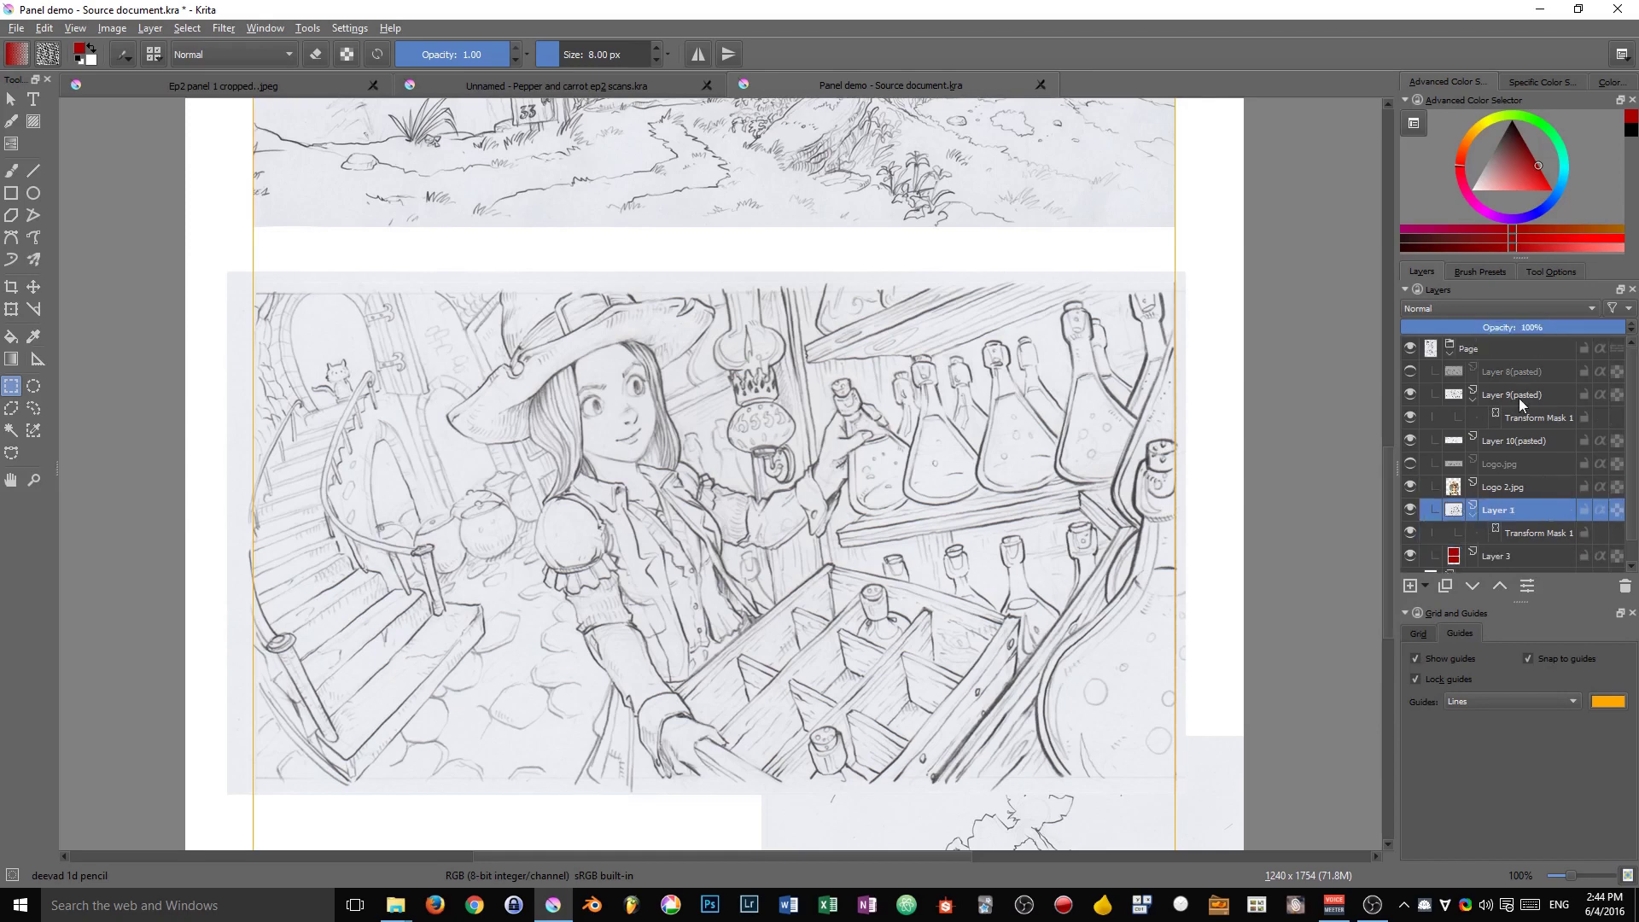
shift+click(1514, 369)
key(ctrl+g)
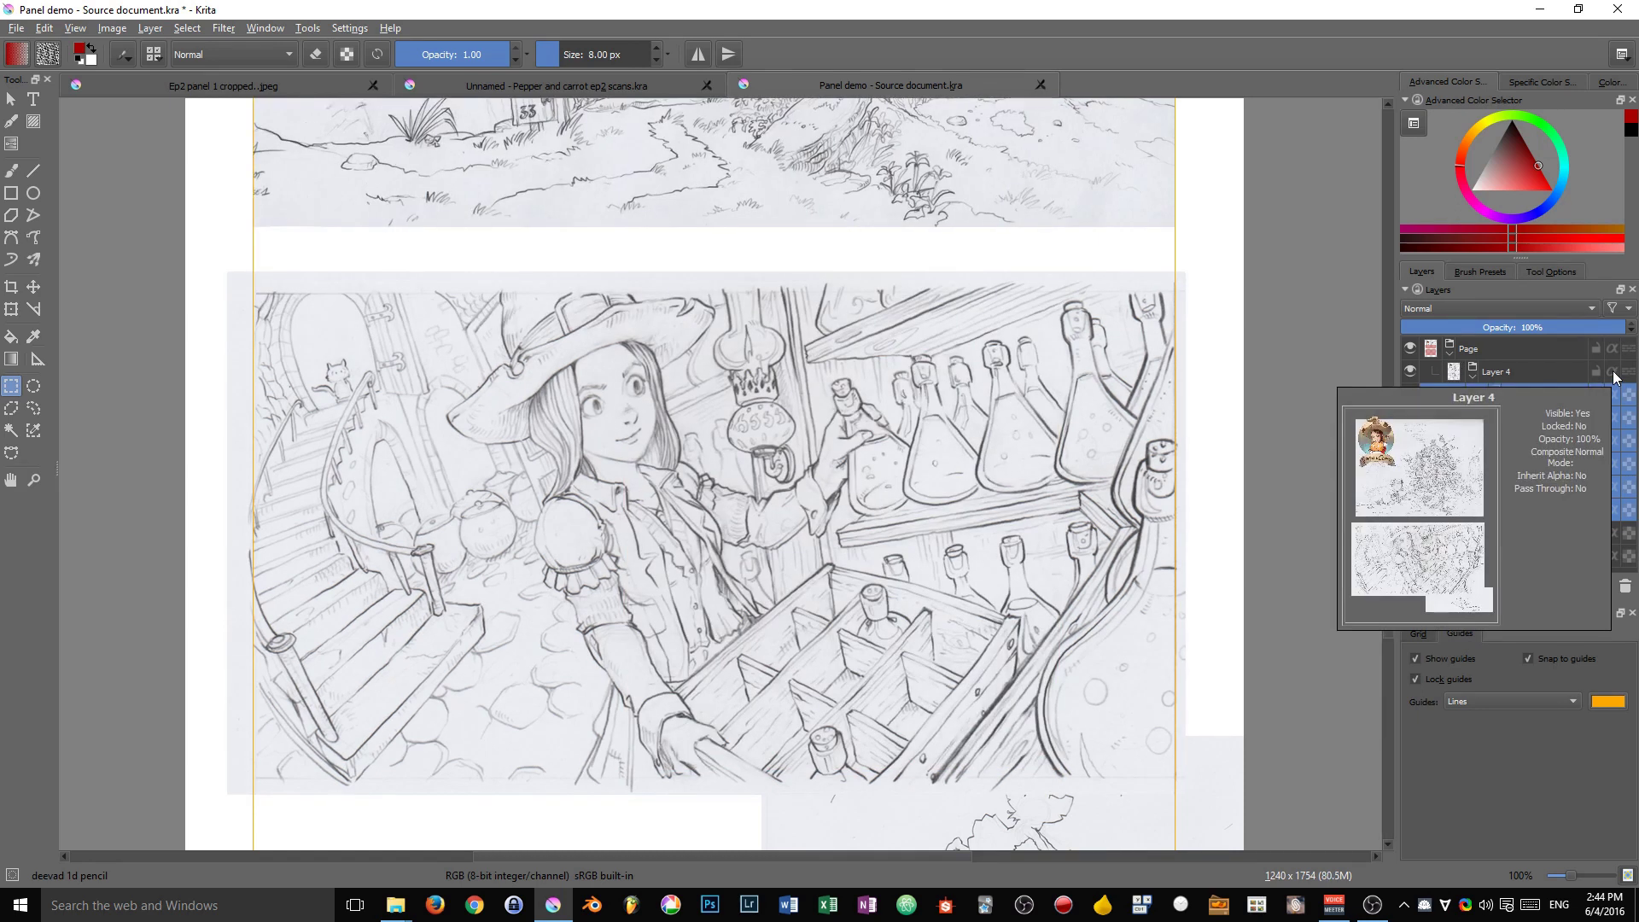
click(1612, 372)
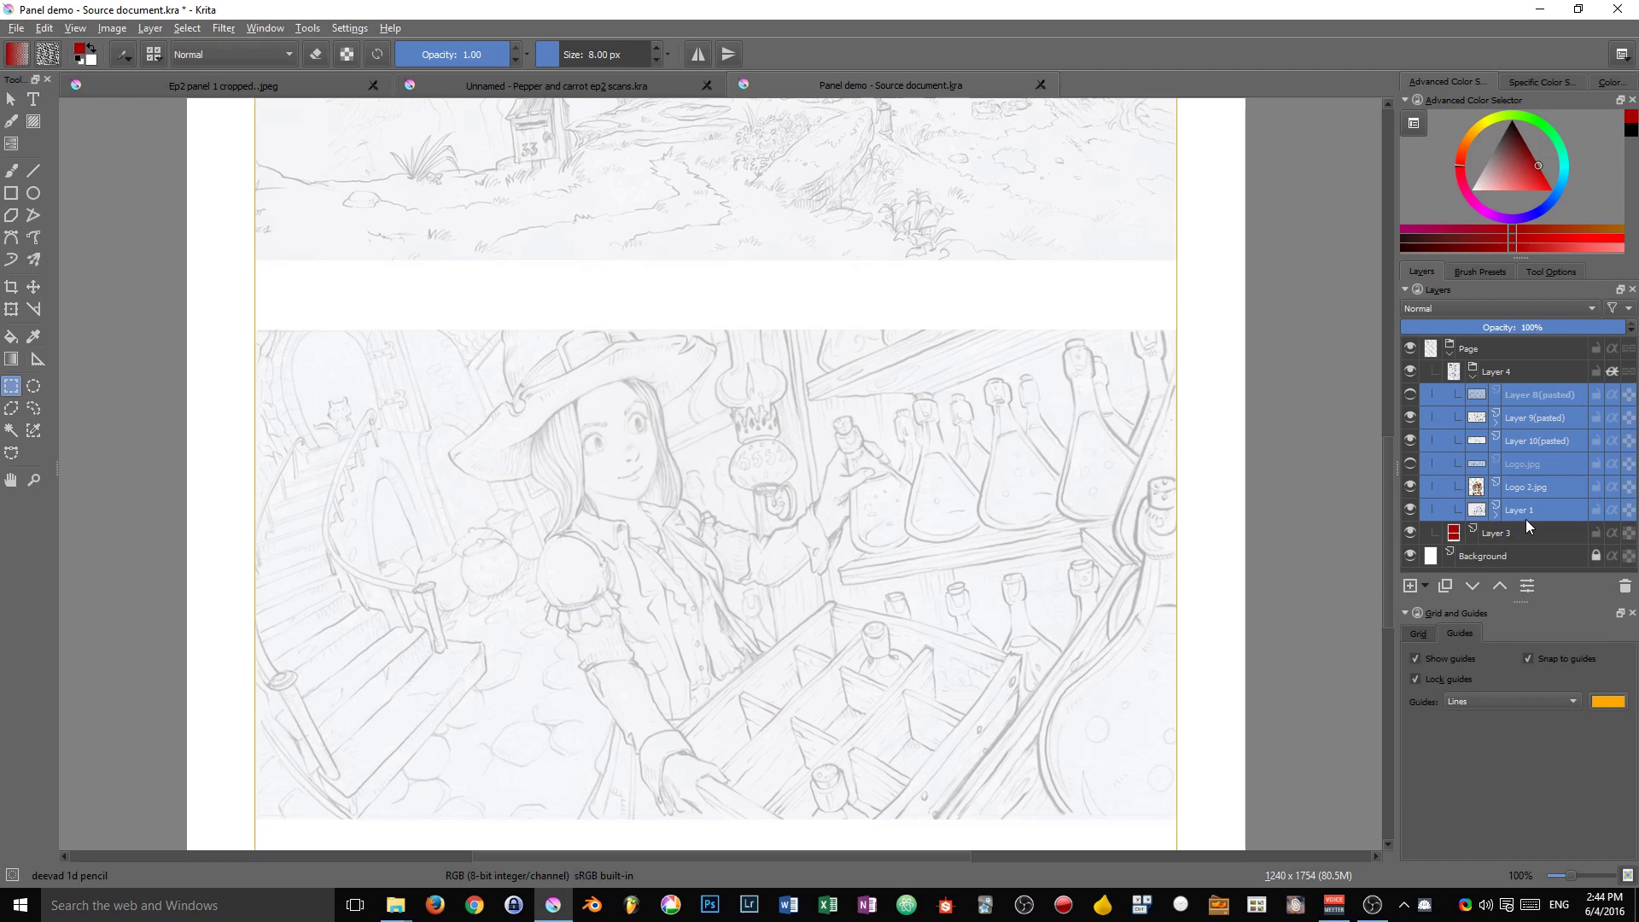
Step: Set the opacity of the red panel layer, Layer 3, back to 100%
click(1477, 534)
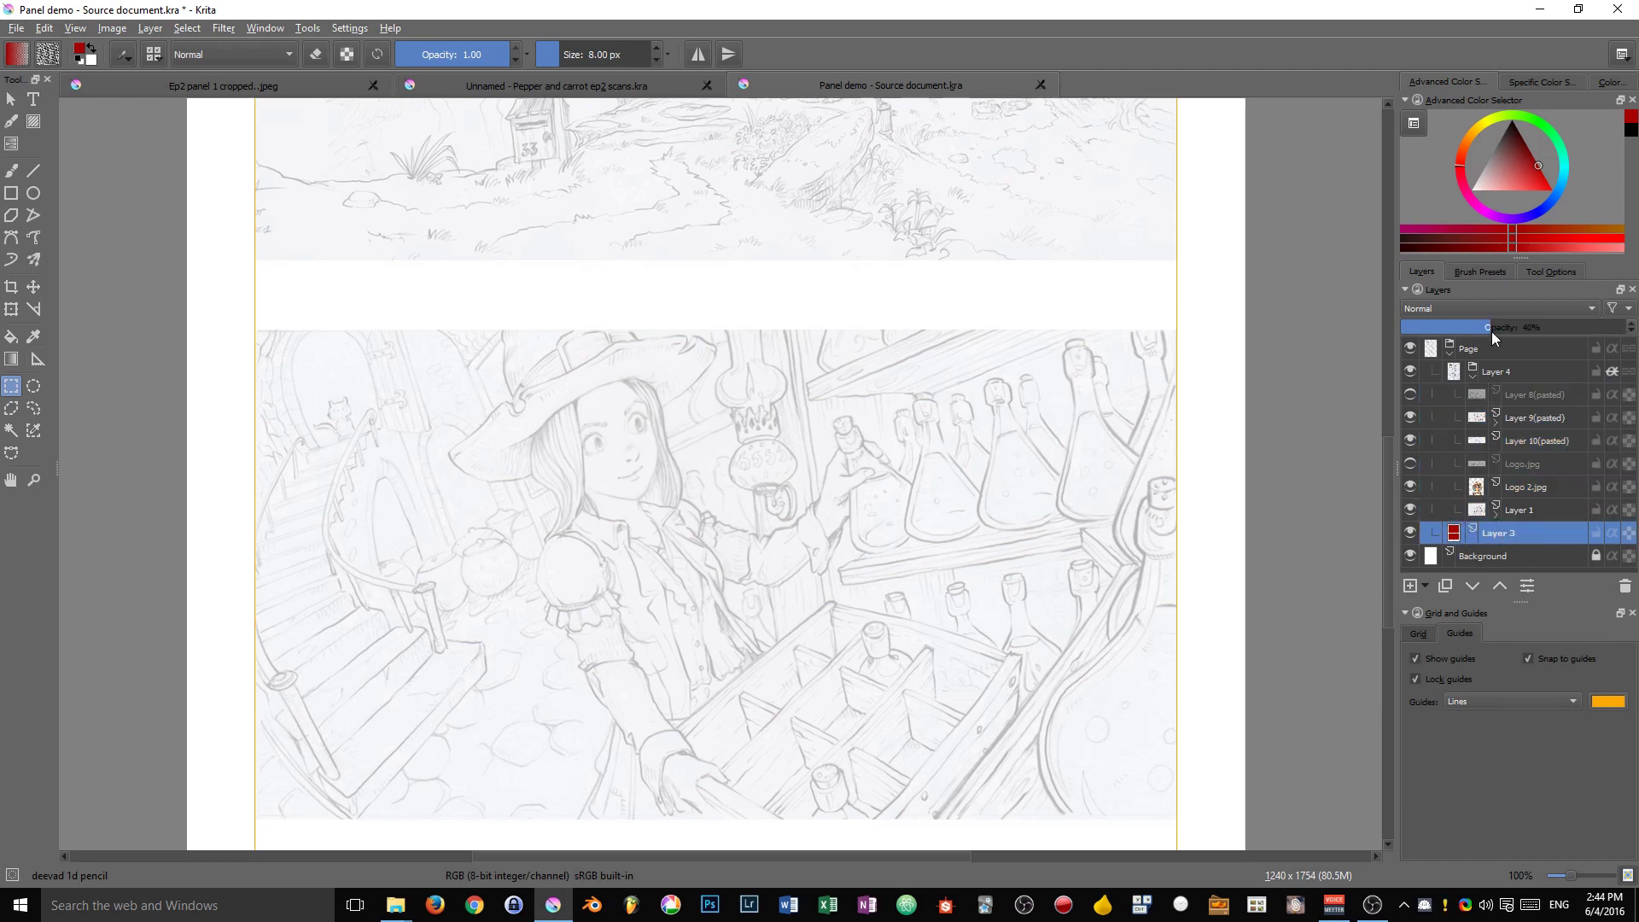
click(1510, 307)
click(1521, 293)
drag(1504, 326, 1637, 343)
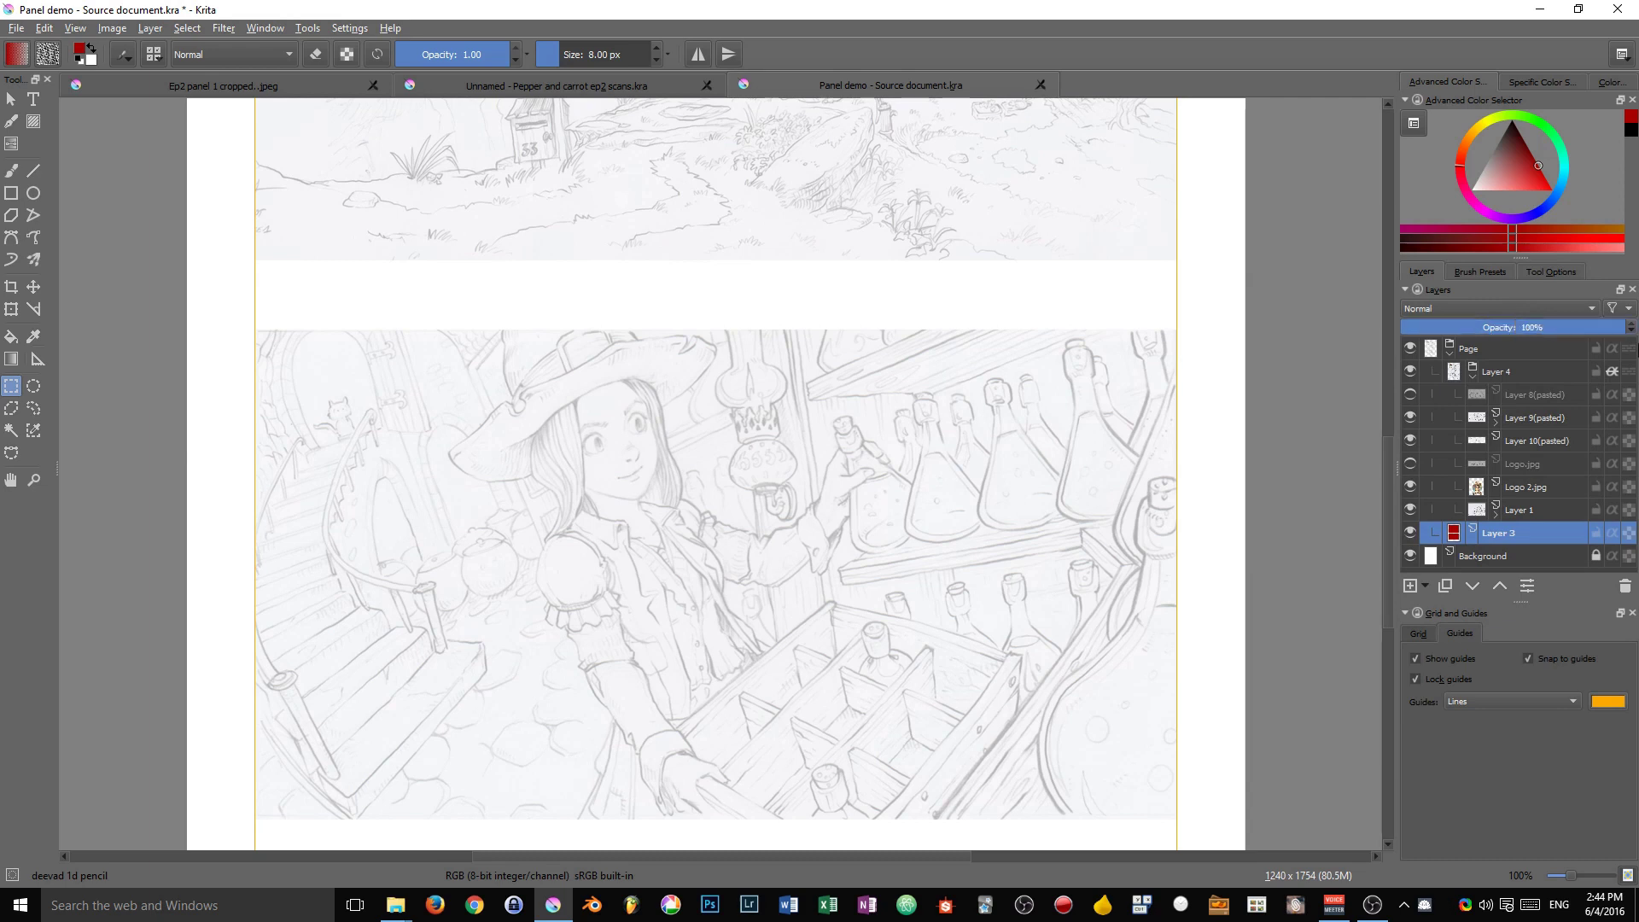
Step: Move the Logo 2.jpg layer out of the Layer 4 clipping group to just above it inside the Page group
drag(900, 493, 916, 604)
scroll(915, 603, down, 2)
key(r)
click(724, 285)
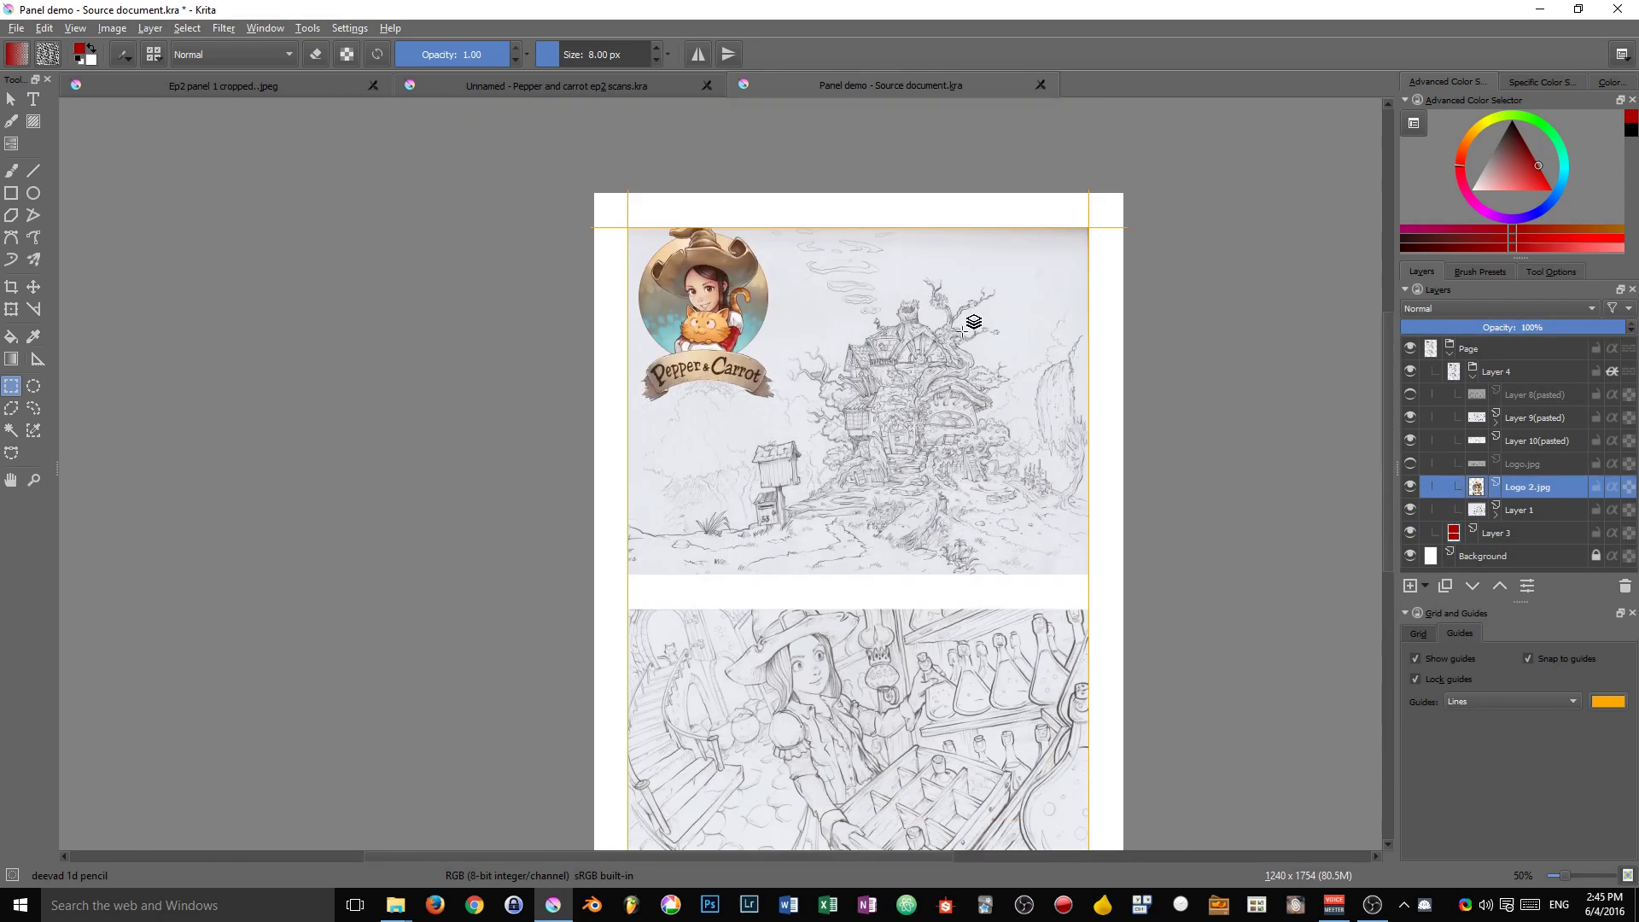
key(ctrl+Page_Up)
key(ctrl+Page_Up)
key(ctrl+Page_Up)
key(ctrl+Page_Up)
key(ctrl+Page_Up)
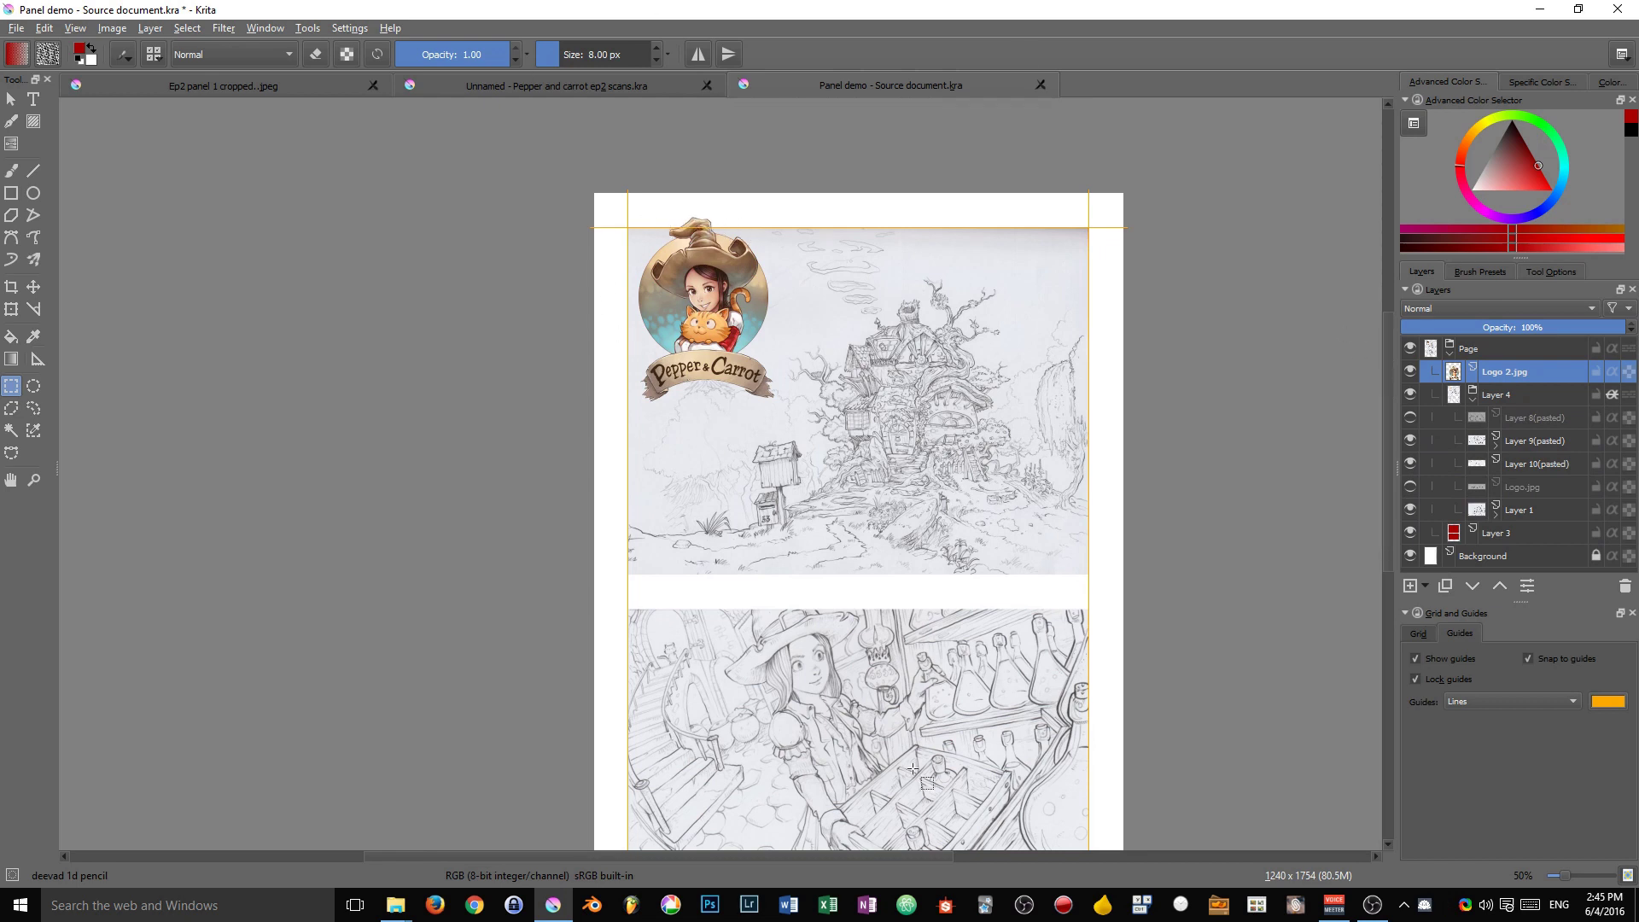
Step: Move Logo.jpg and Layer 10(pasted) out of the Layer 4 group, placing them above Logo 2.jpg inside the Page group
drag(857, 583, 773, 296)
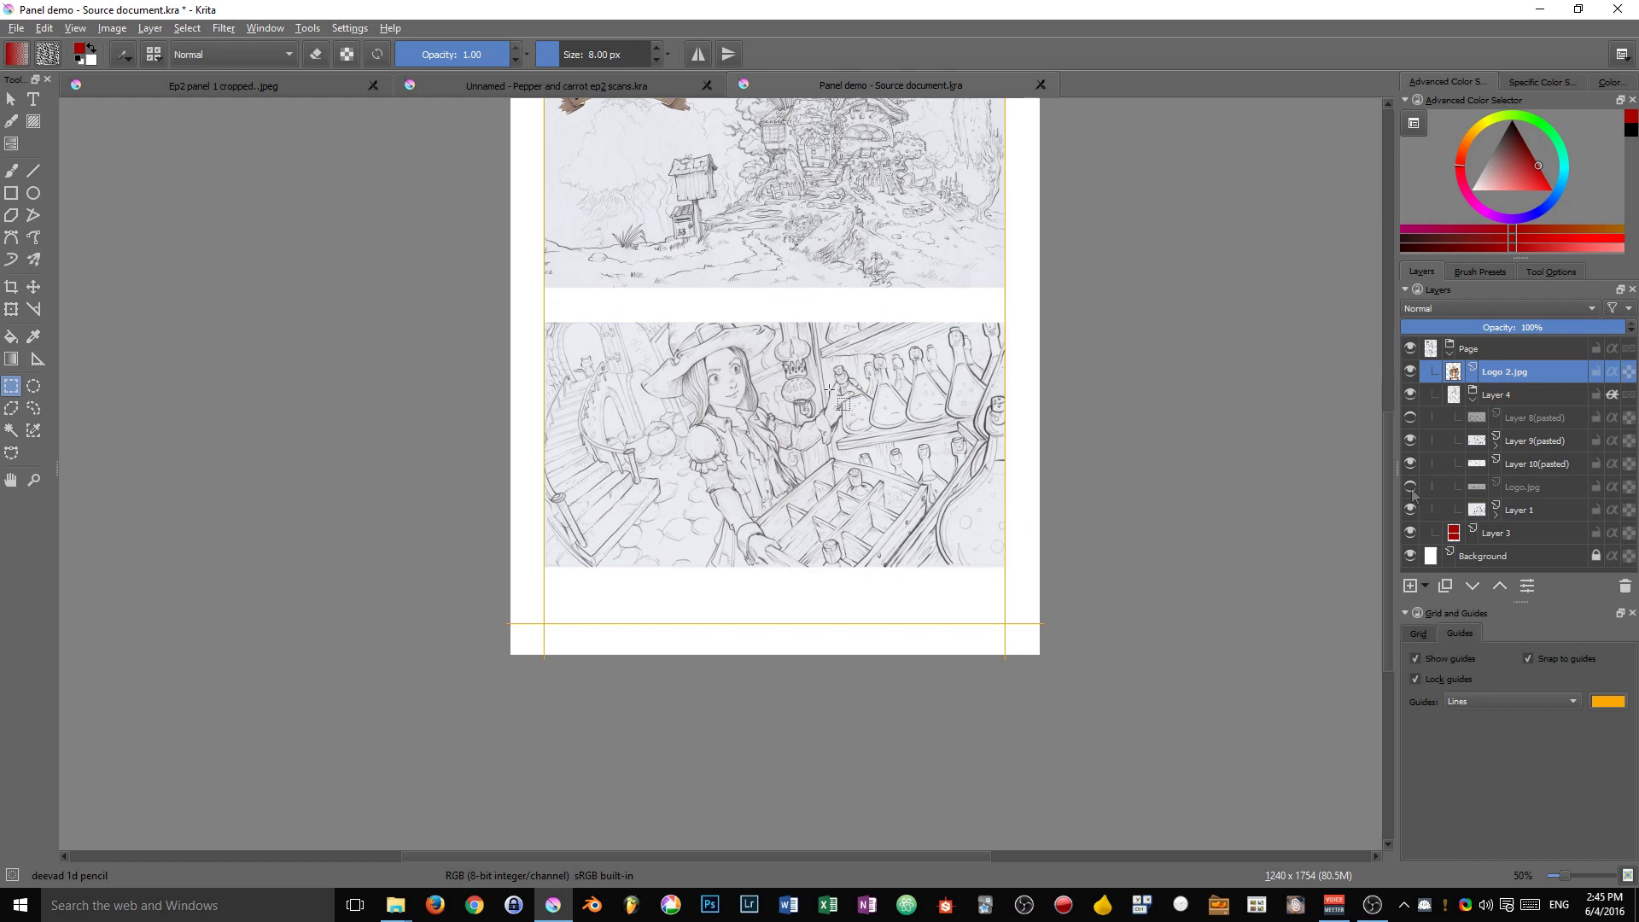
click(1410, 487)
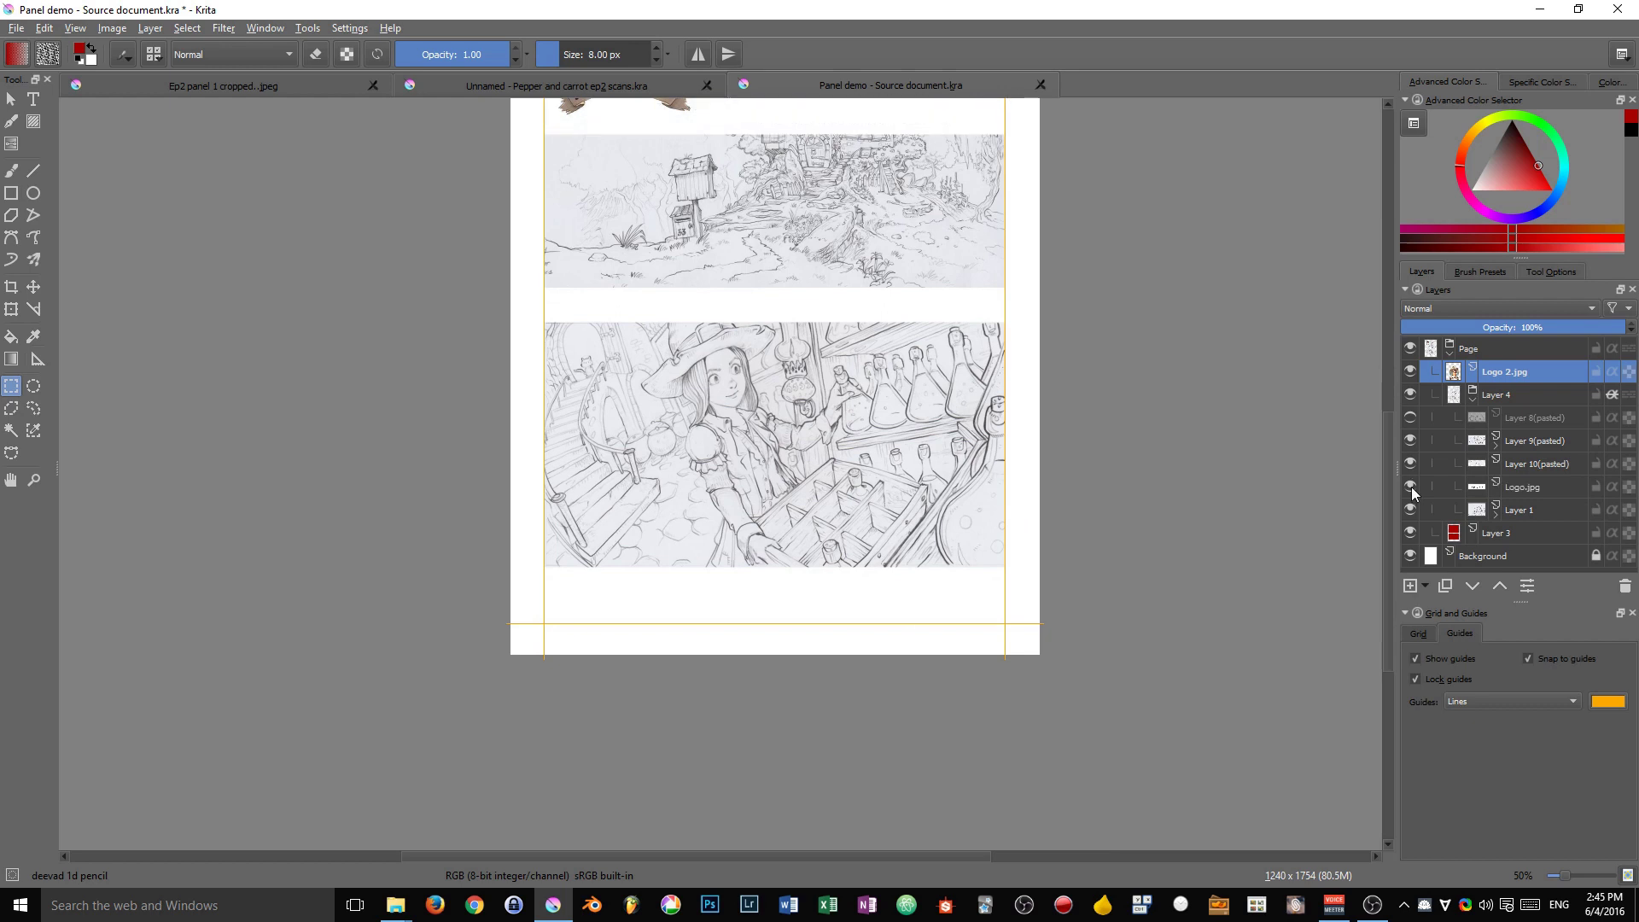
click(1559, 486)
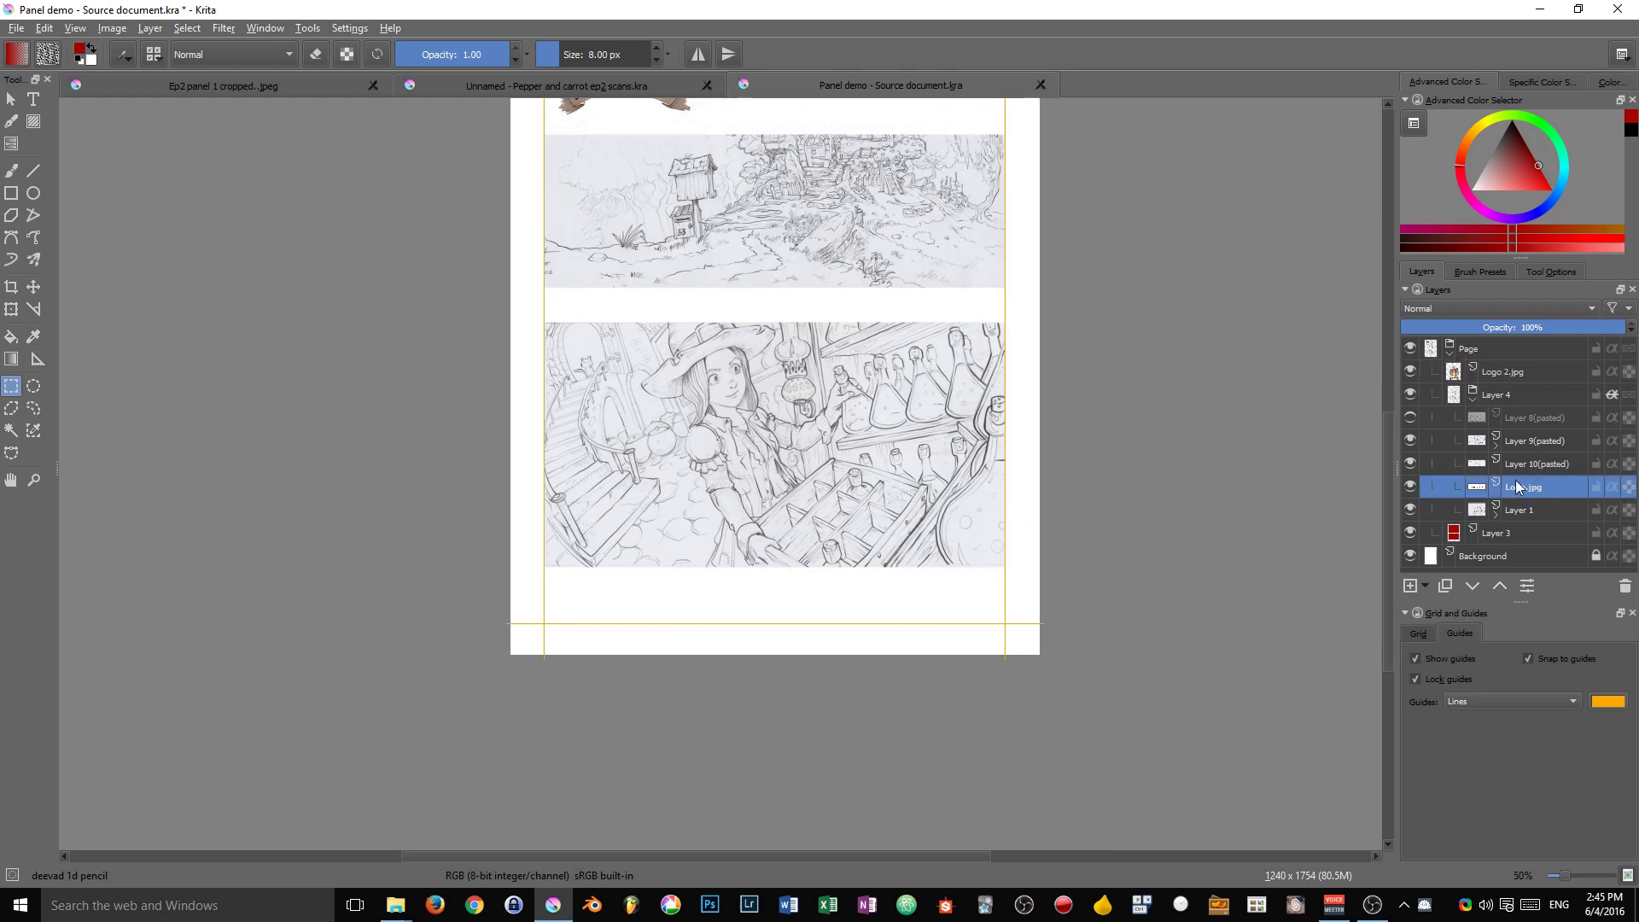
key(ctrl+Page_Up)
key(ctrl+Page_Up)
key(ctrl+Page_Up)
key(ctrl+Page_Up)
key(ctrl+Page_Up)
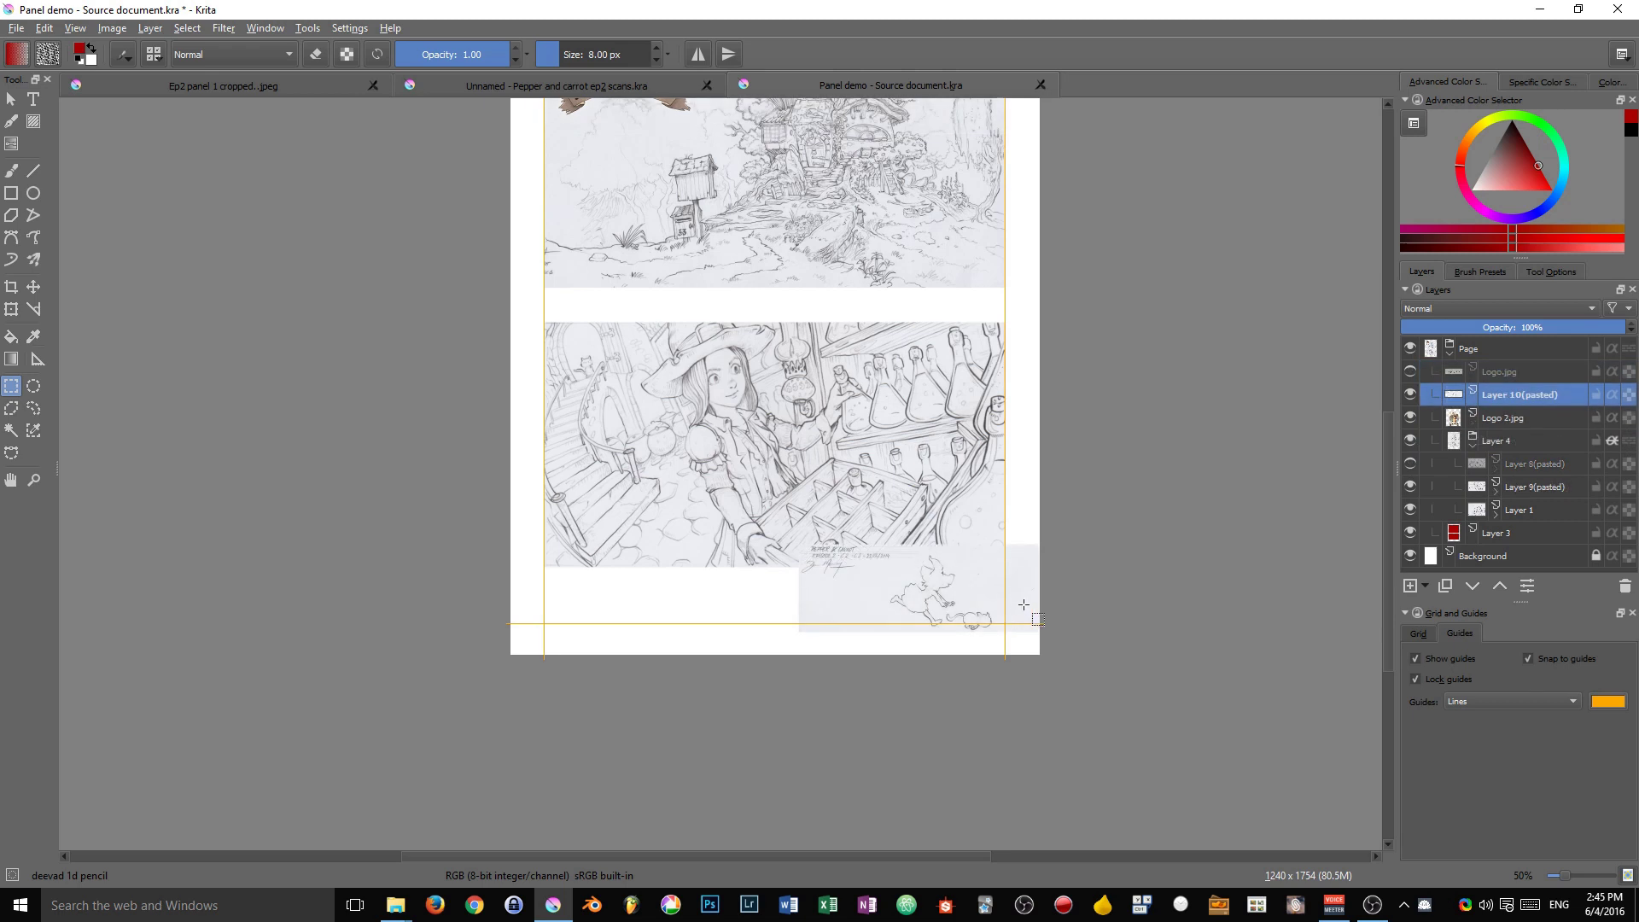
Step: Select a circle around the running-figure sketch on Layer 10(pasted), cut and paste it as a new layer, and deselect
key(t)
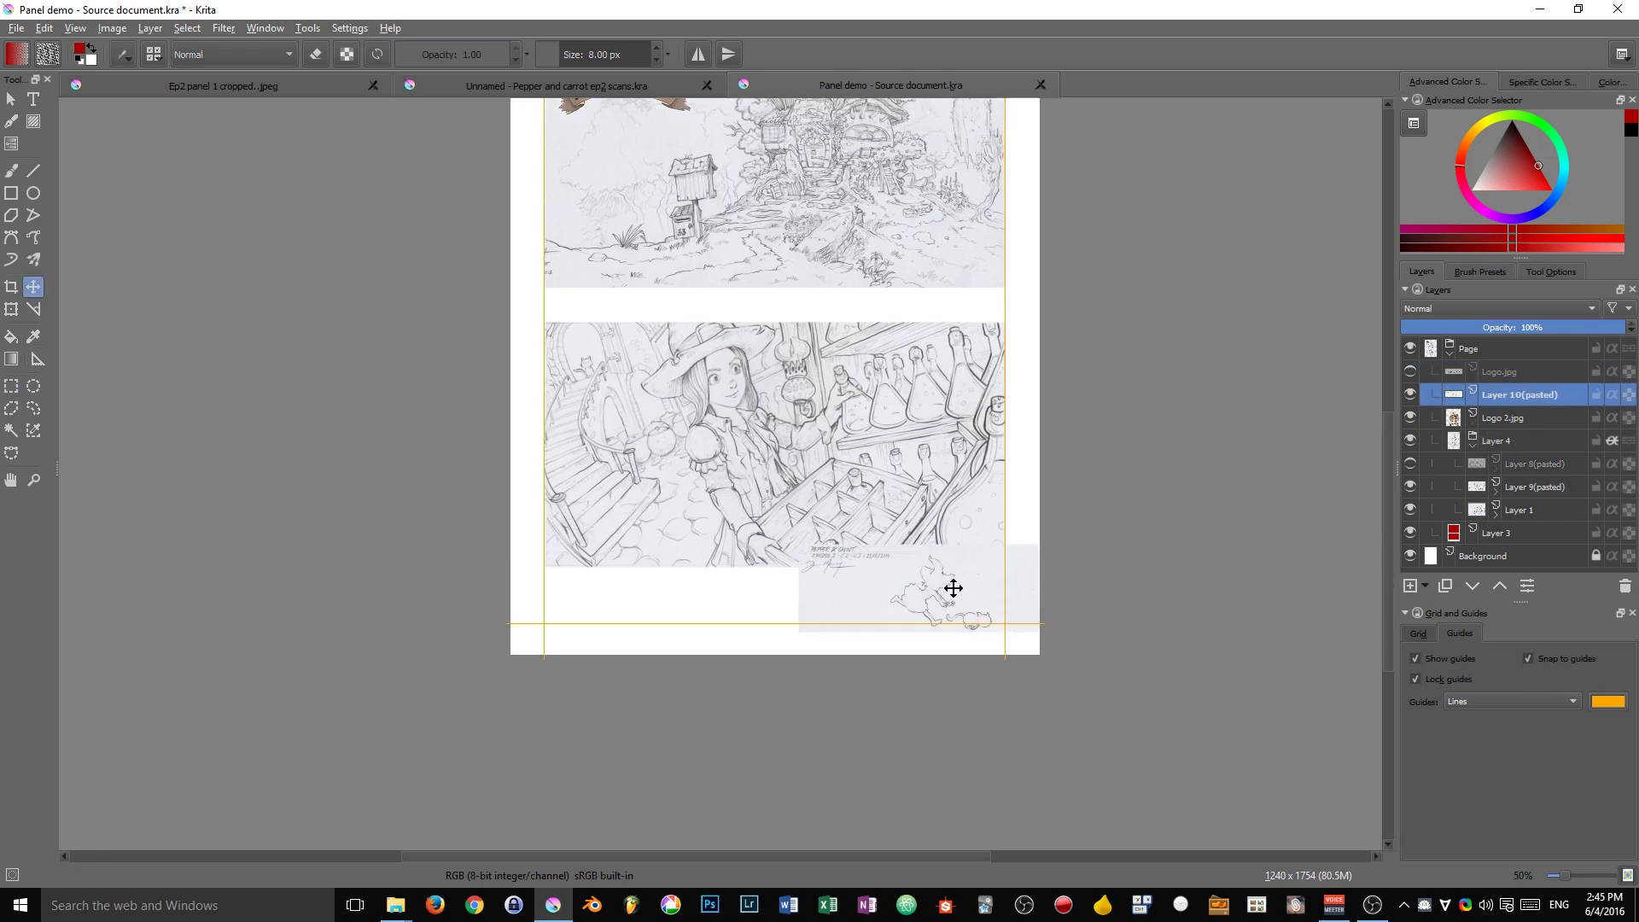
scroll(961, 577, up, 3)
key(q)
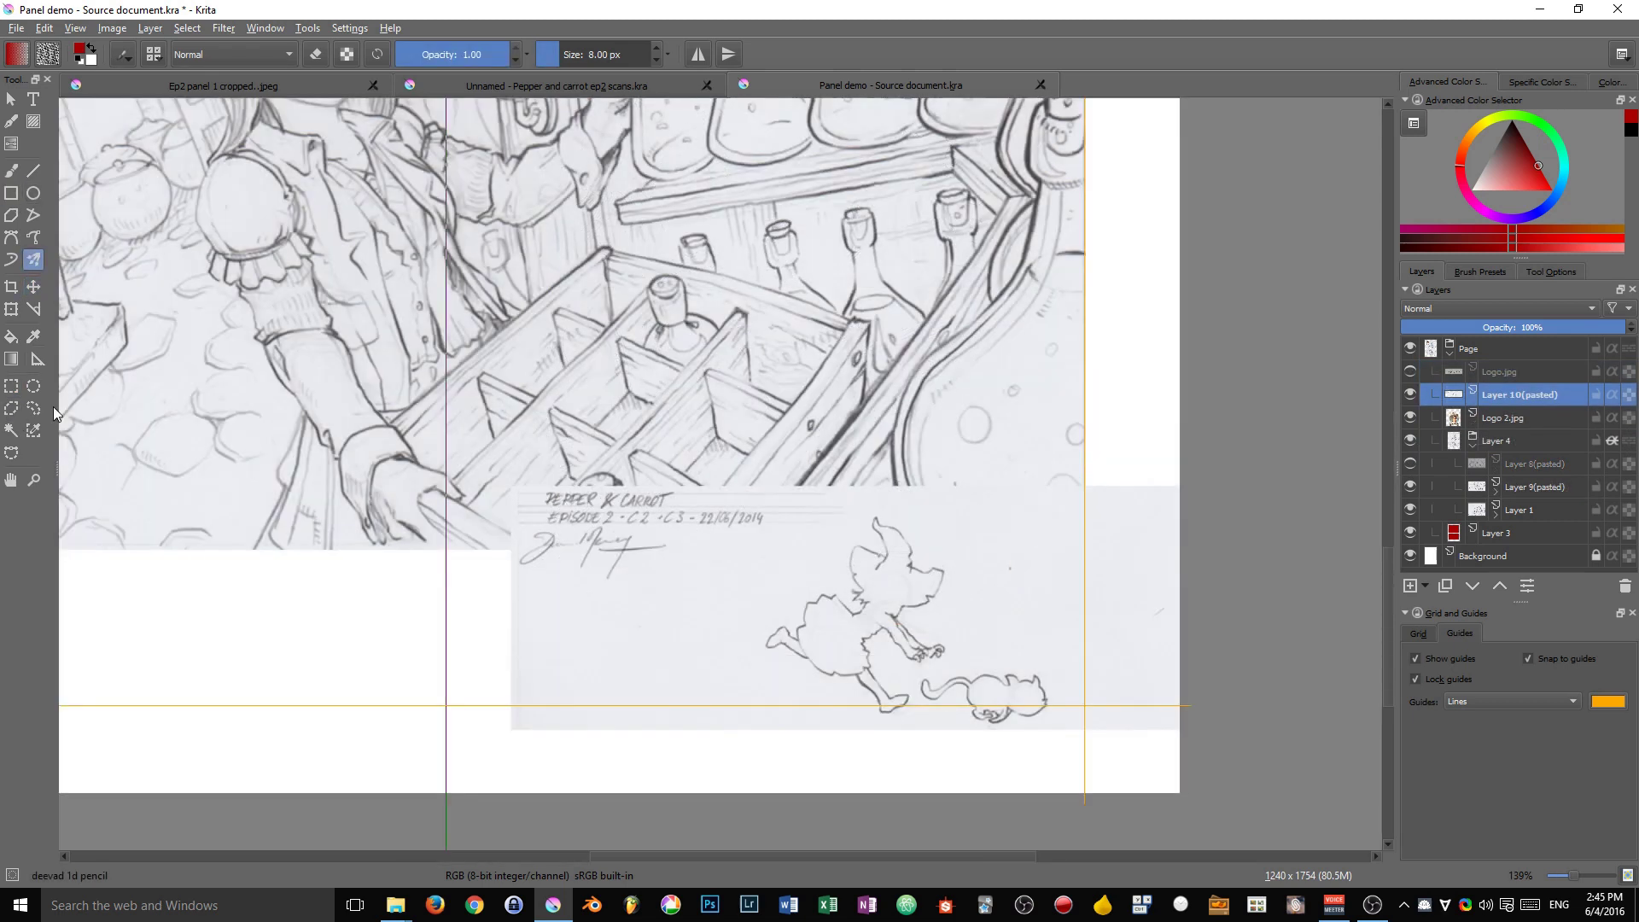
click(33, 386)
mouse_move(923, 657)
mouse_down()
mouse_move(1146, 771)
mouse_move(1015, 671)
mouse_move(1055, 777)
mouse_move(1100, 819)
mouse_move(1089, 758)
mouse_move(1050, 779)
mouse_move(1106, 813)
mouse_up()
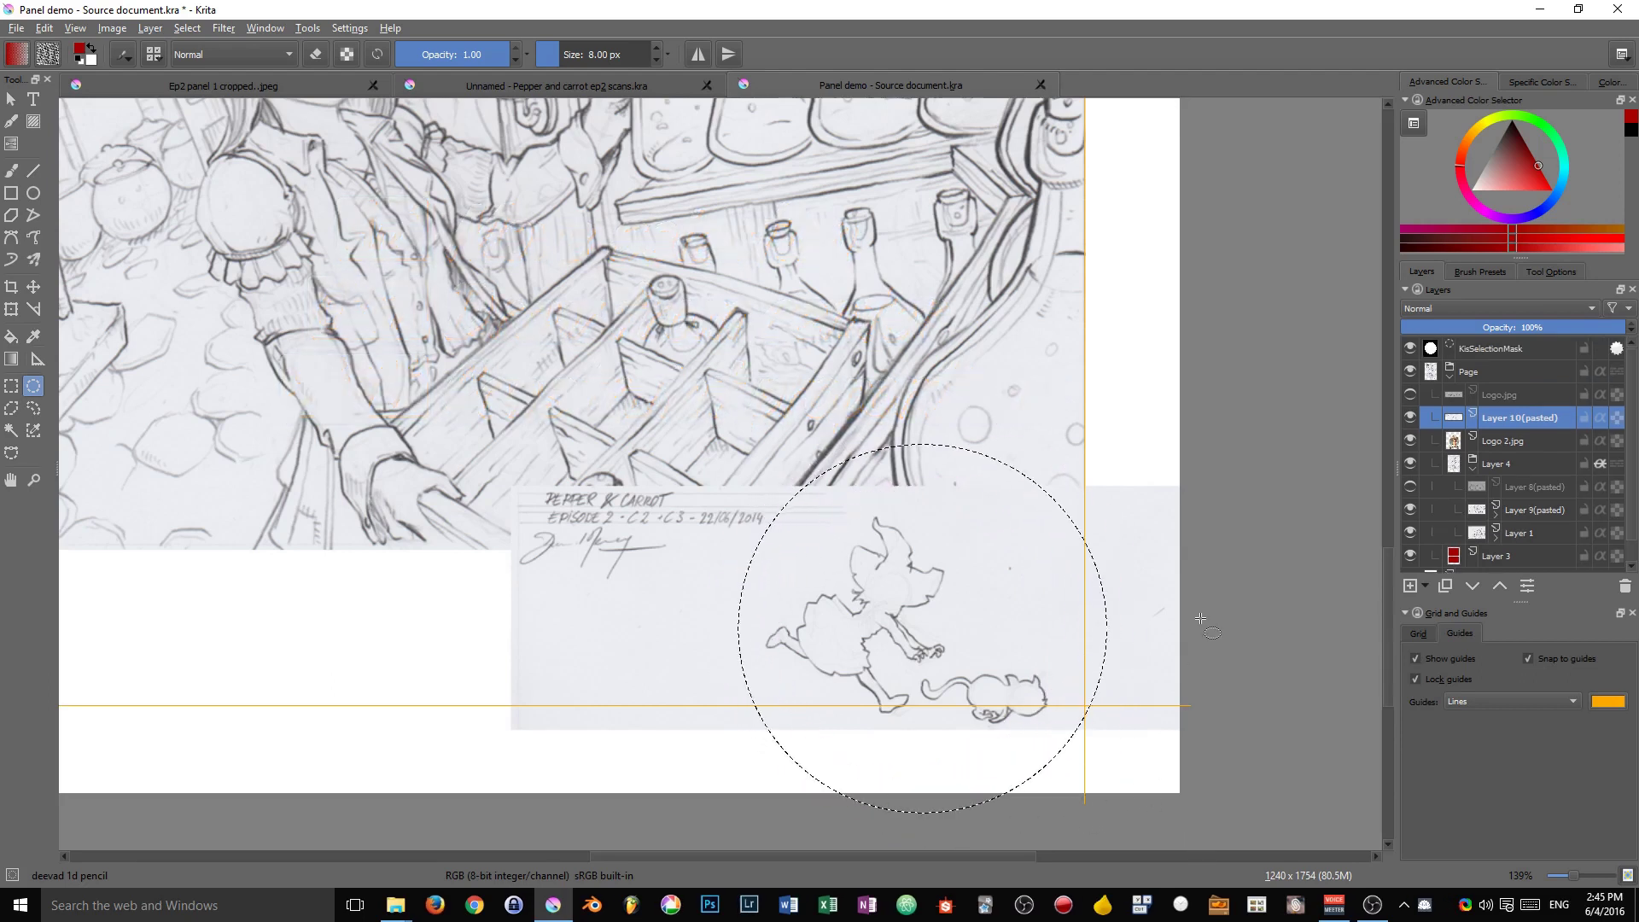
key(ctrl+x)
key(ctrl+v)
key(ctrl+shift+a)
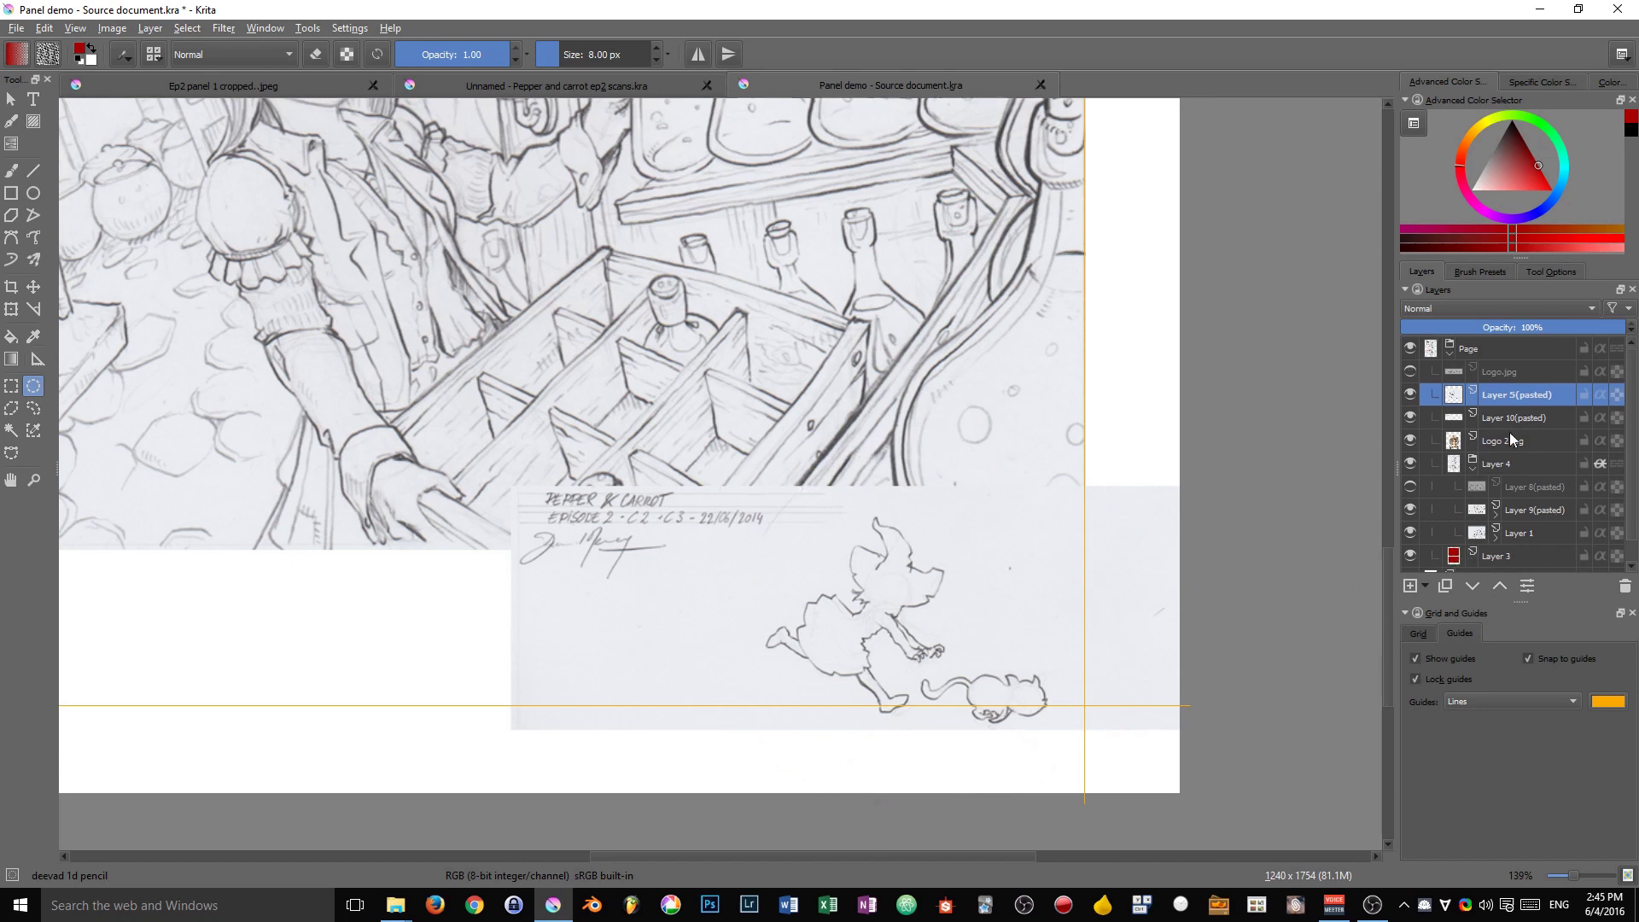
Step: Delete Layer 10(pasted), which holds the leftover part of the running-figure scan
click(1477, 420)
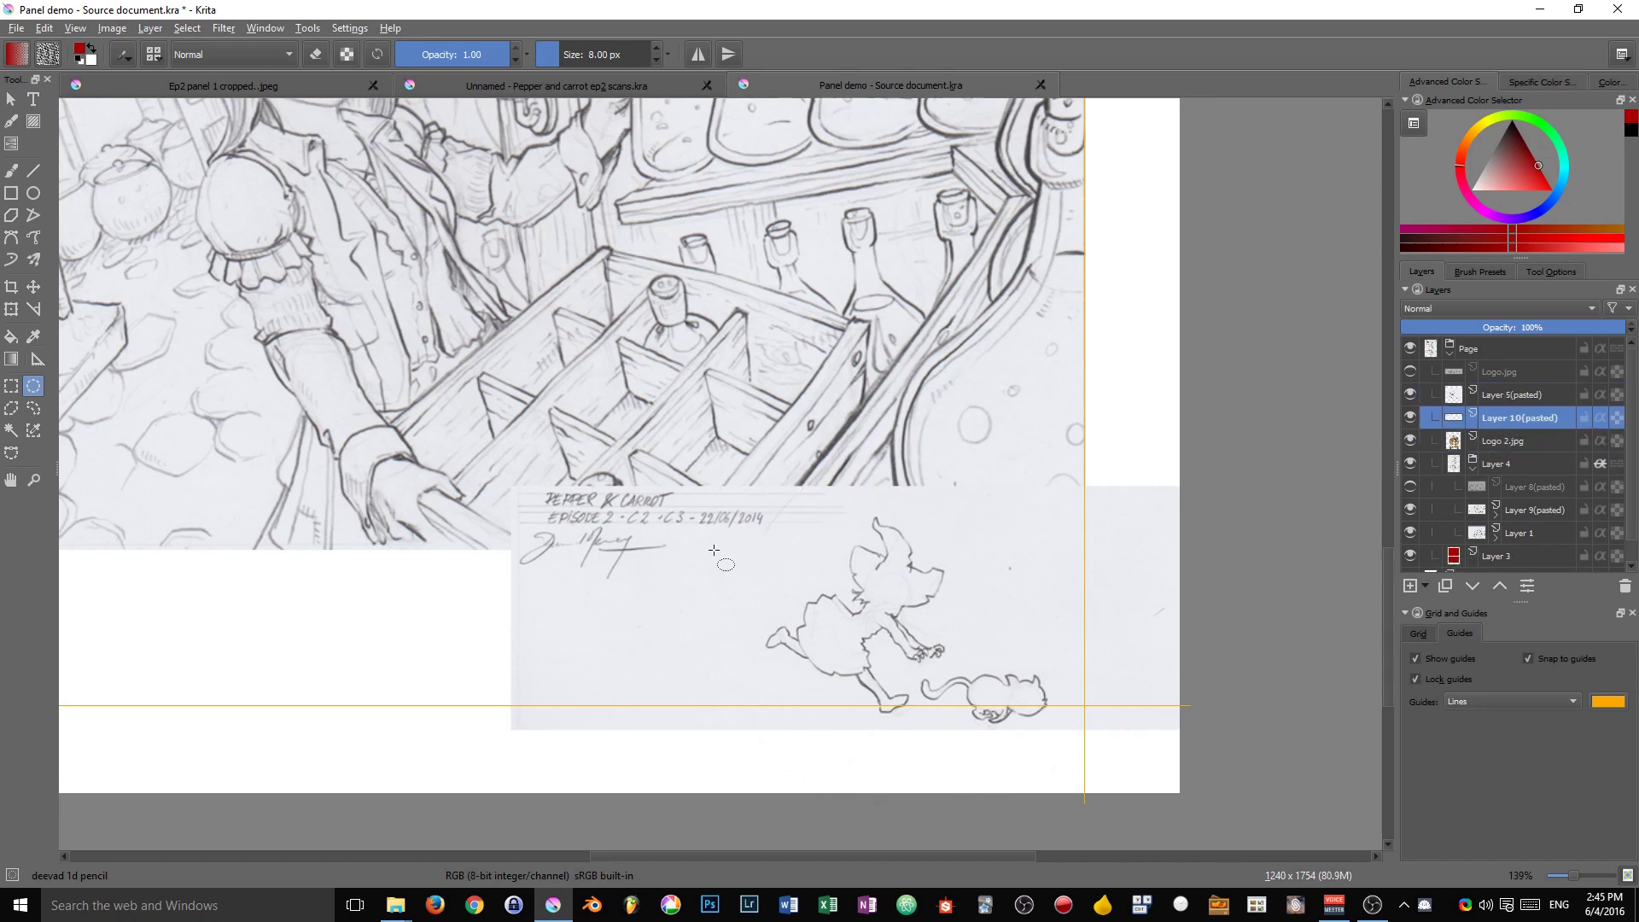
key(shift+Delete)
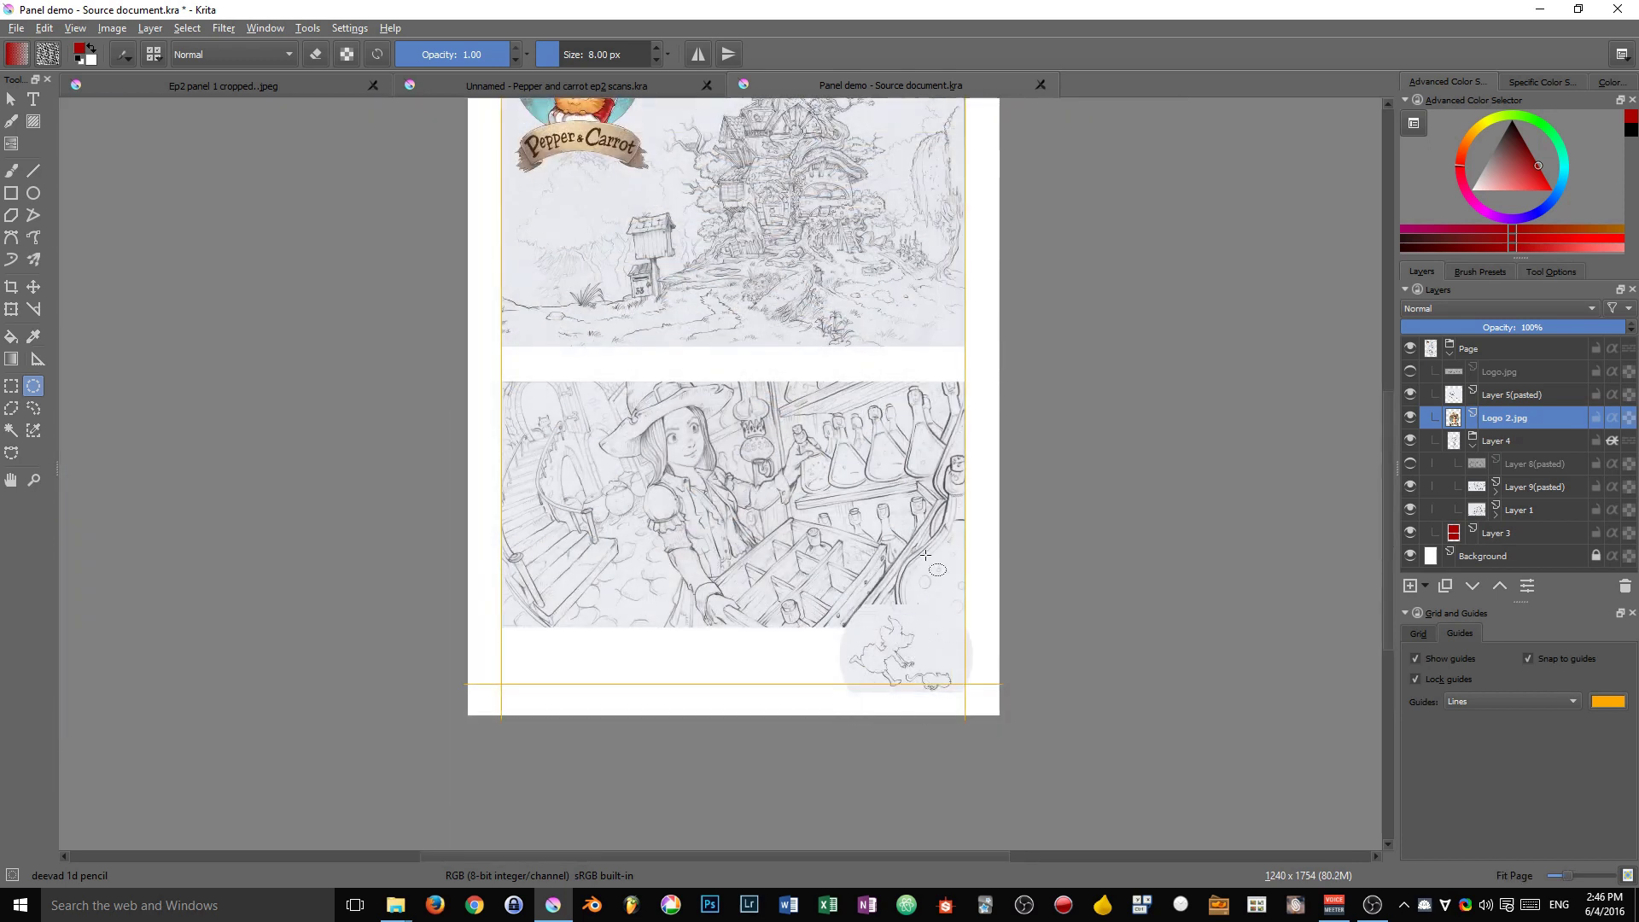
drag(968, 651, 1012, 741)
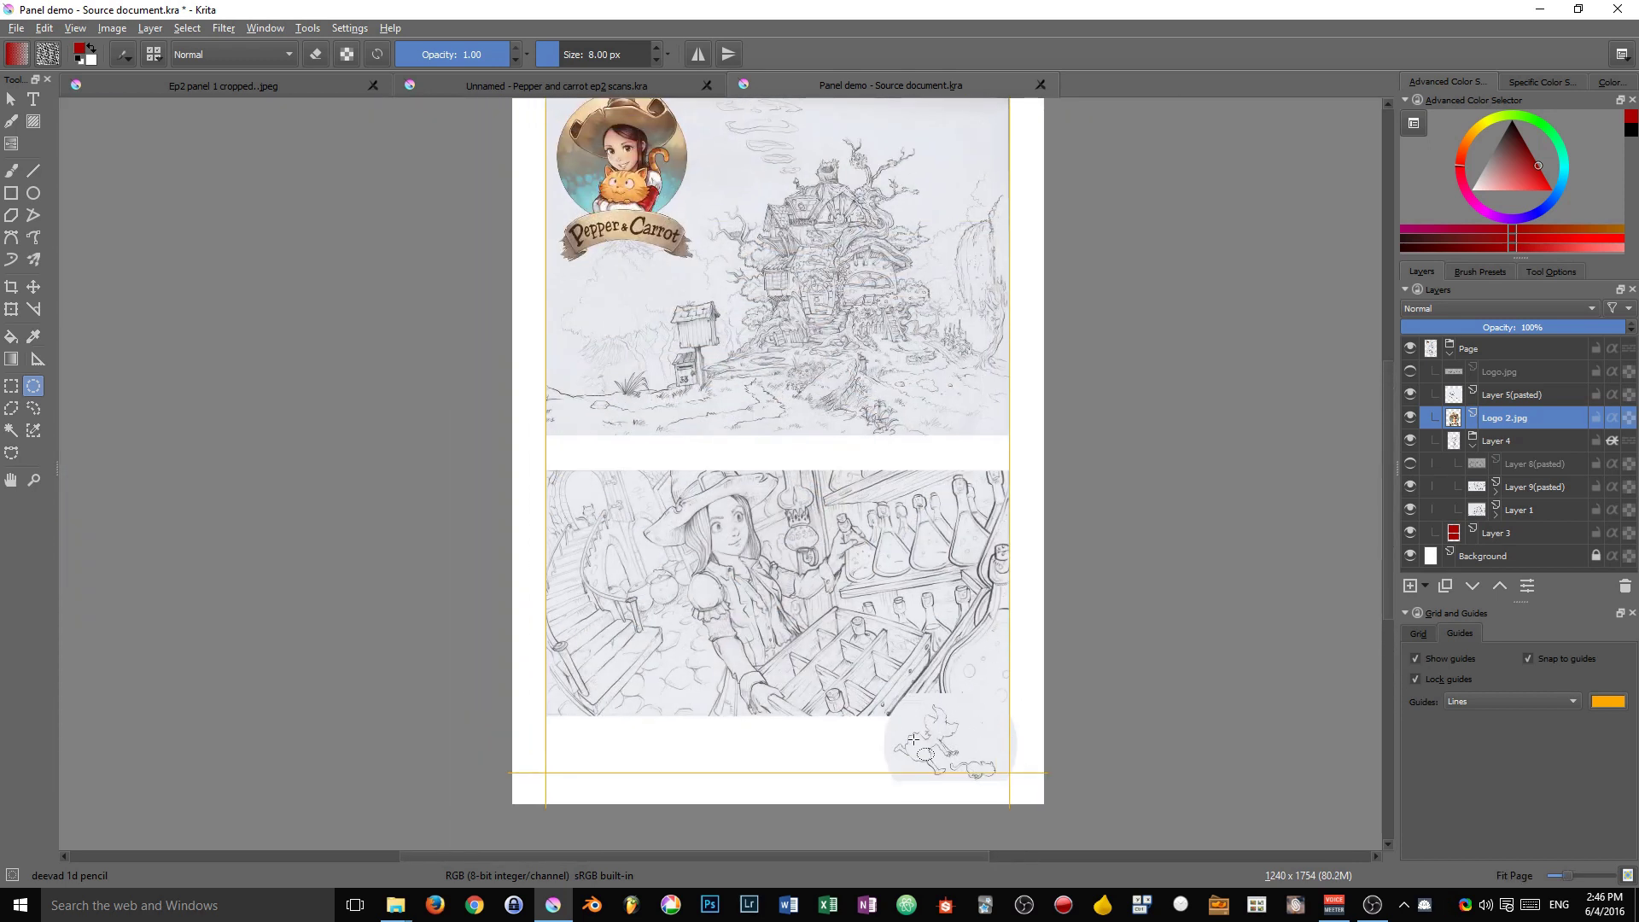
drag(574, 260, 588, 390)
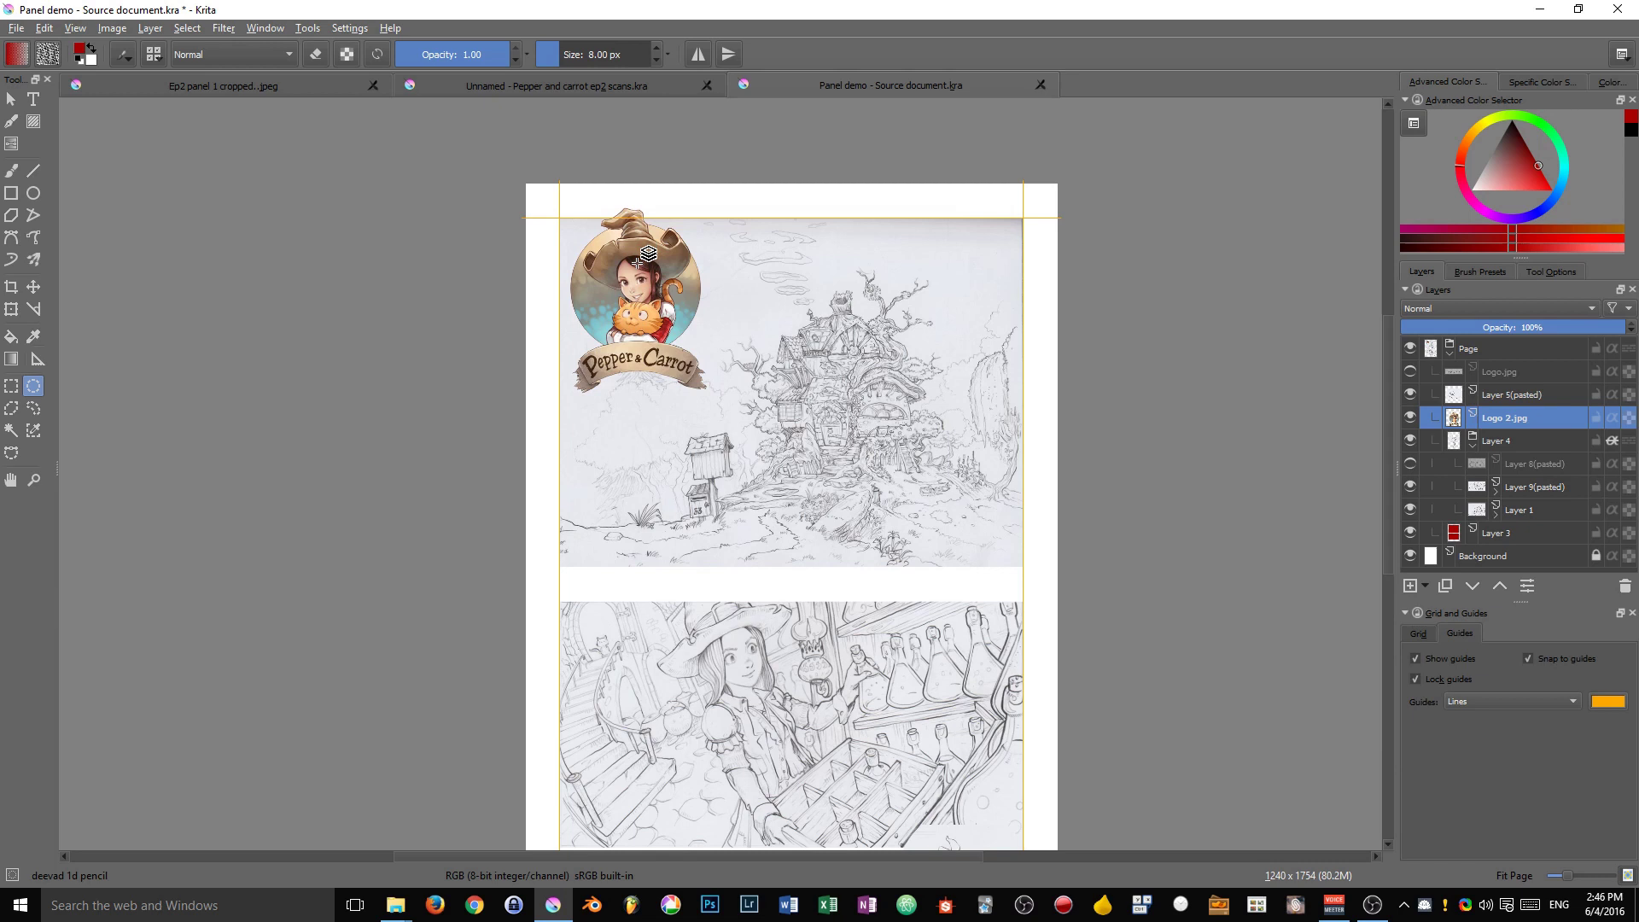
drag(720, 493, 702, 377)
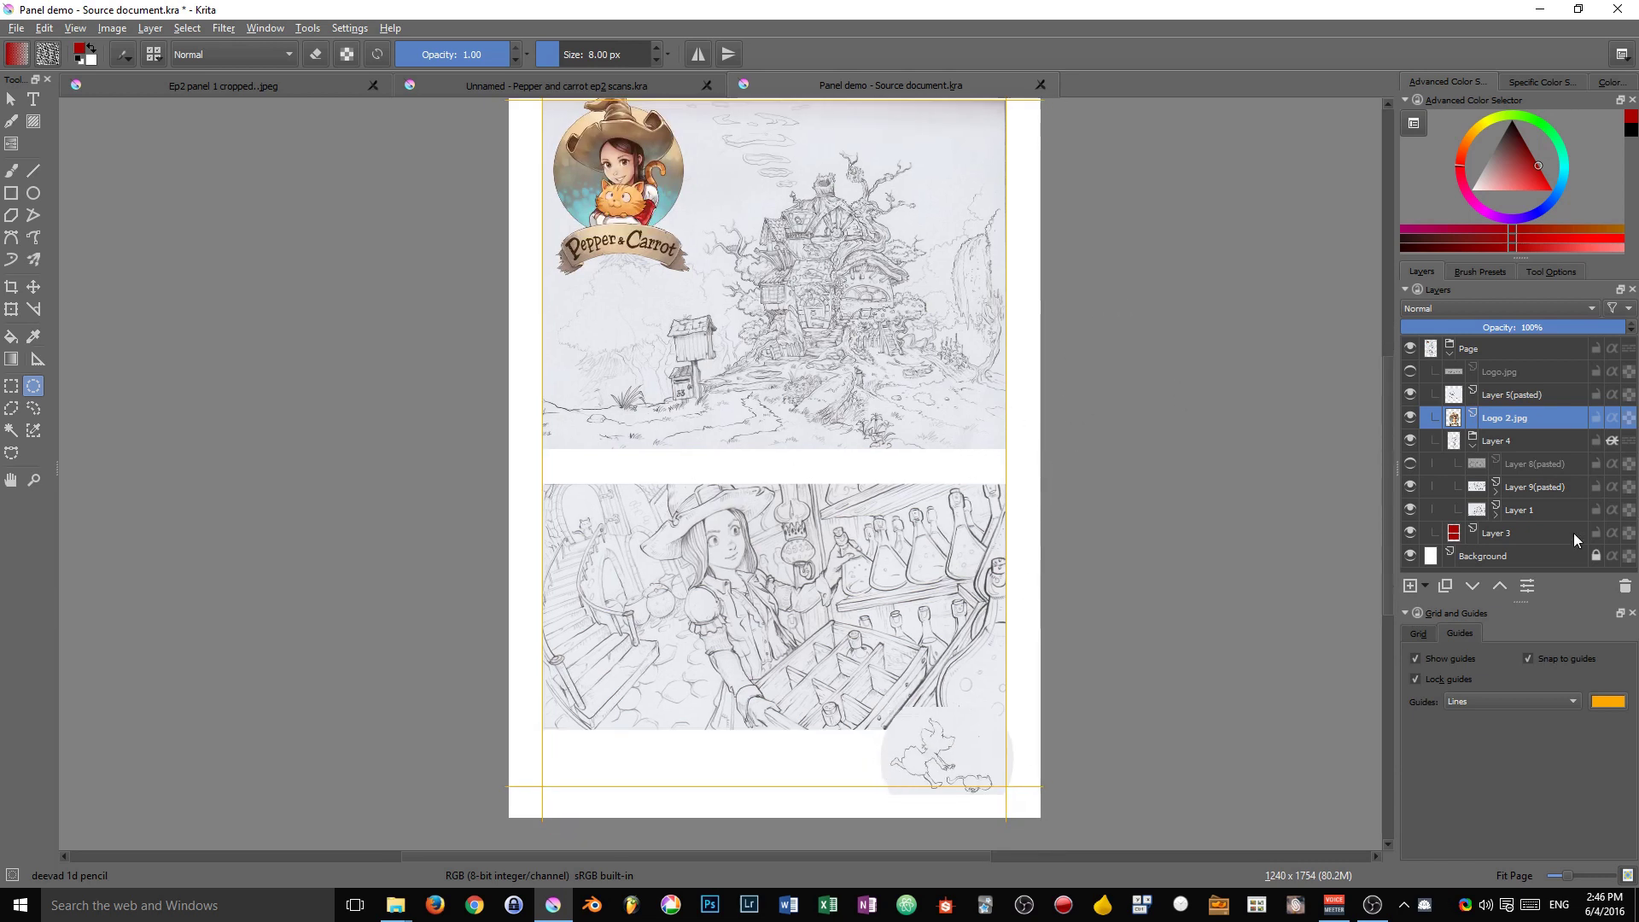
Step: Select a rectangle around the witch panel's red shape on Layer 3, cut and paste it as its own layer, and deselect
click(1521, 532)
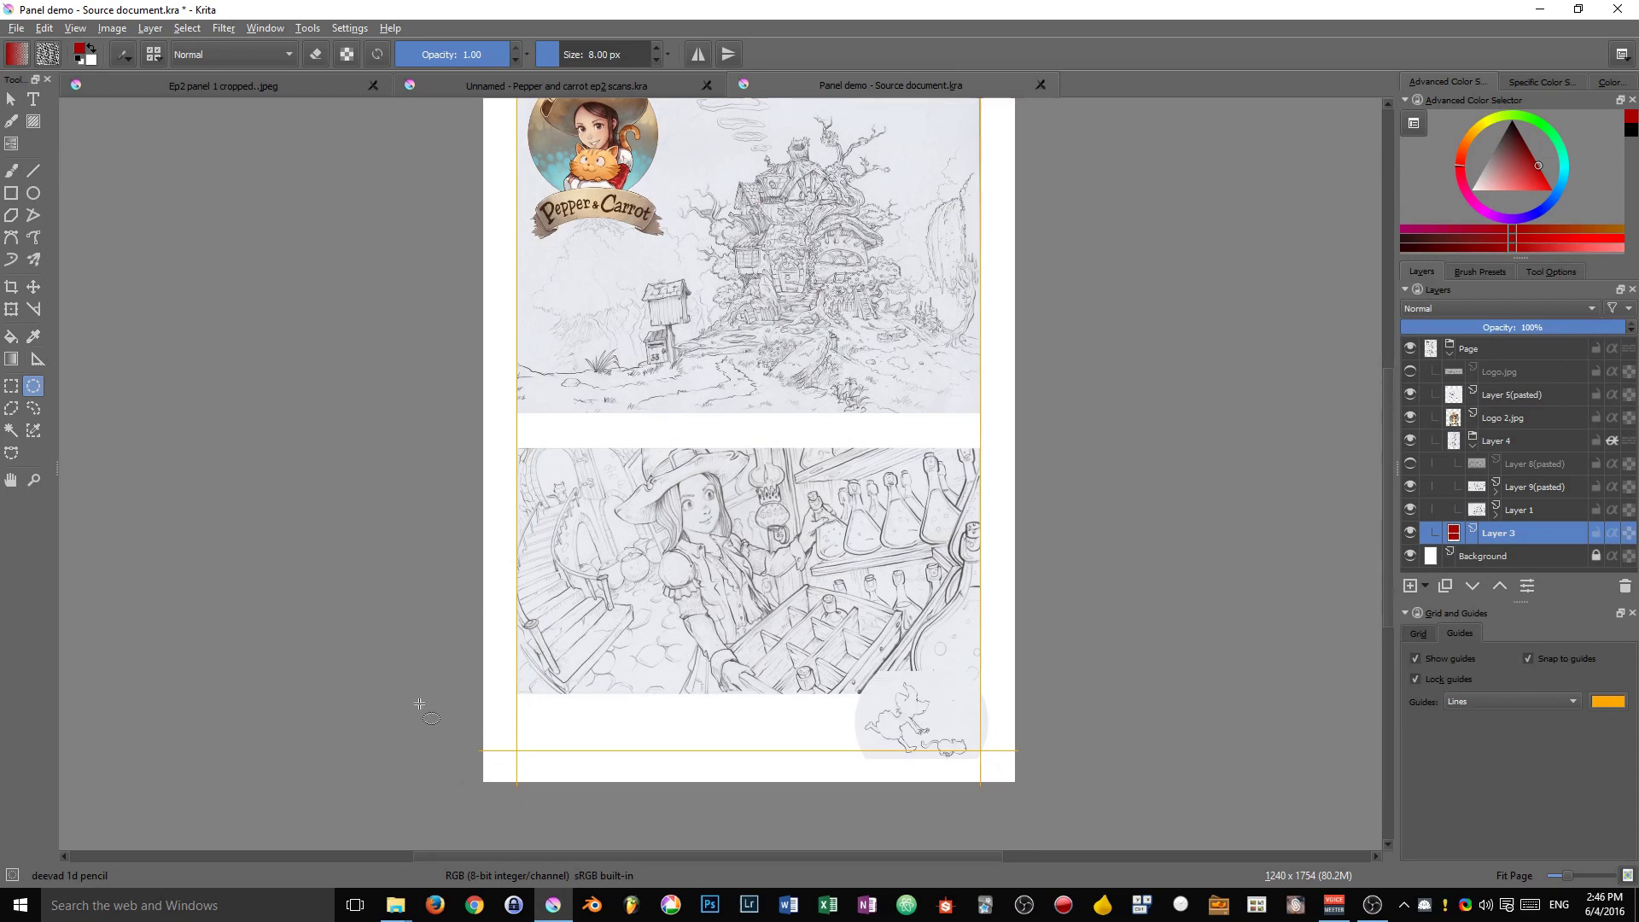
key(ctrl+r)
drag(364, 783, 1145, 445)
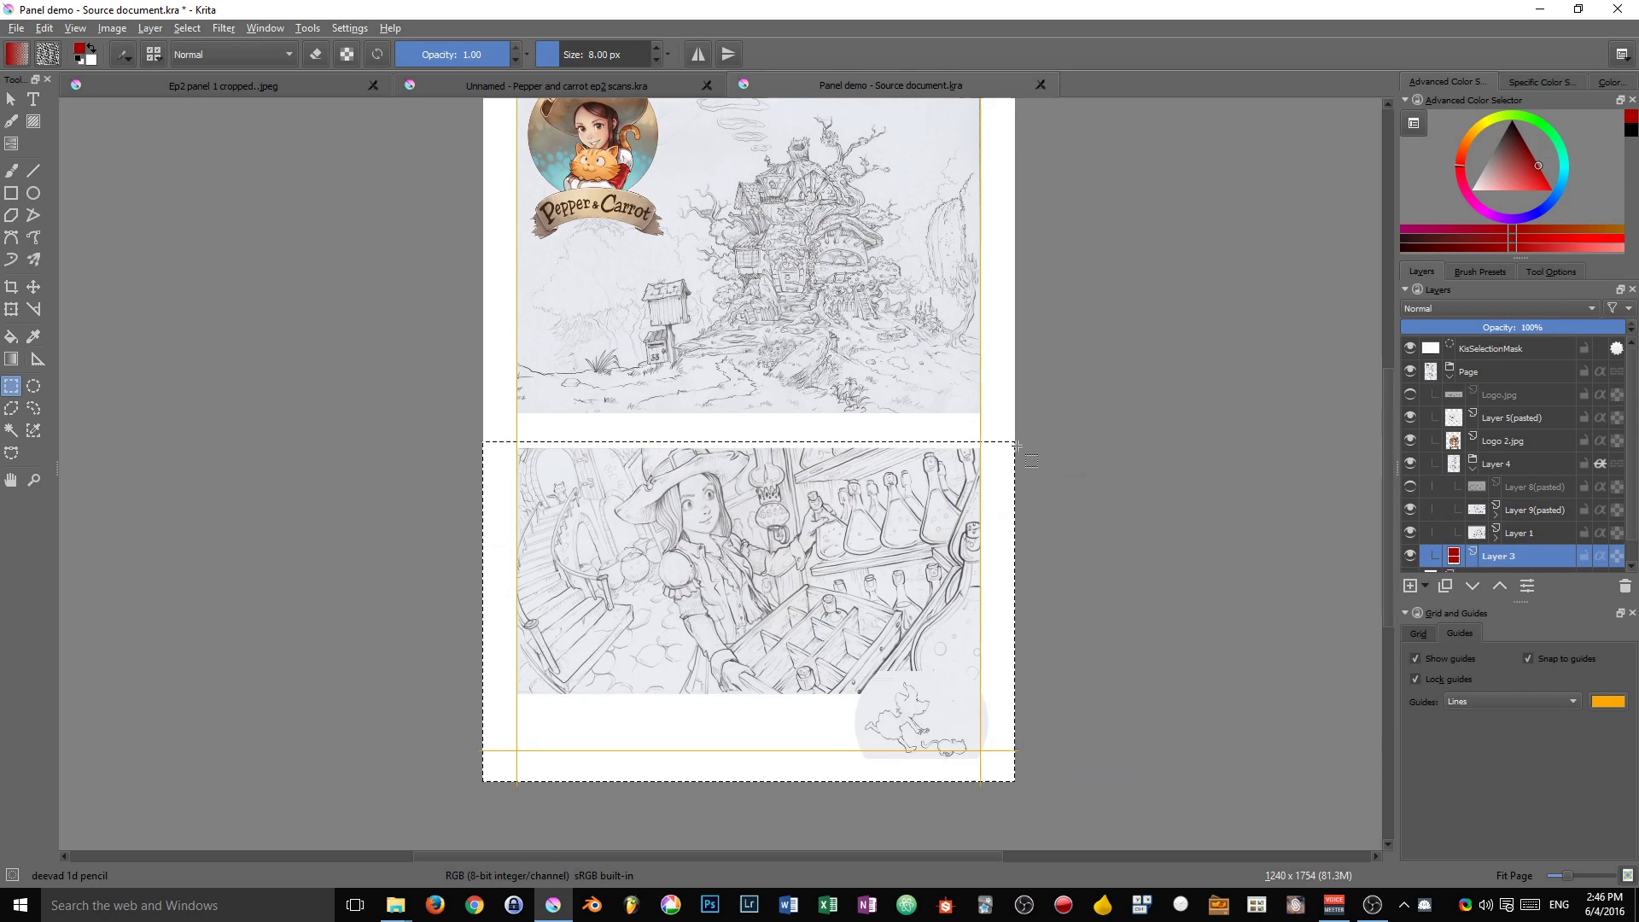
key(Delete)
key(ctrl+v)
scroll(1534, 537, down, 1)
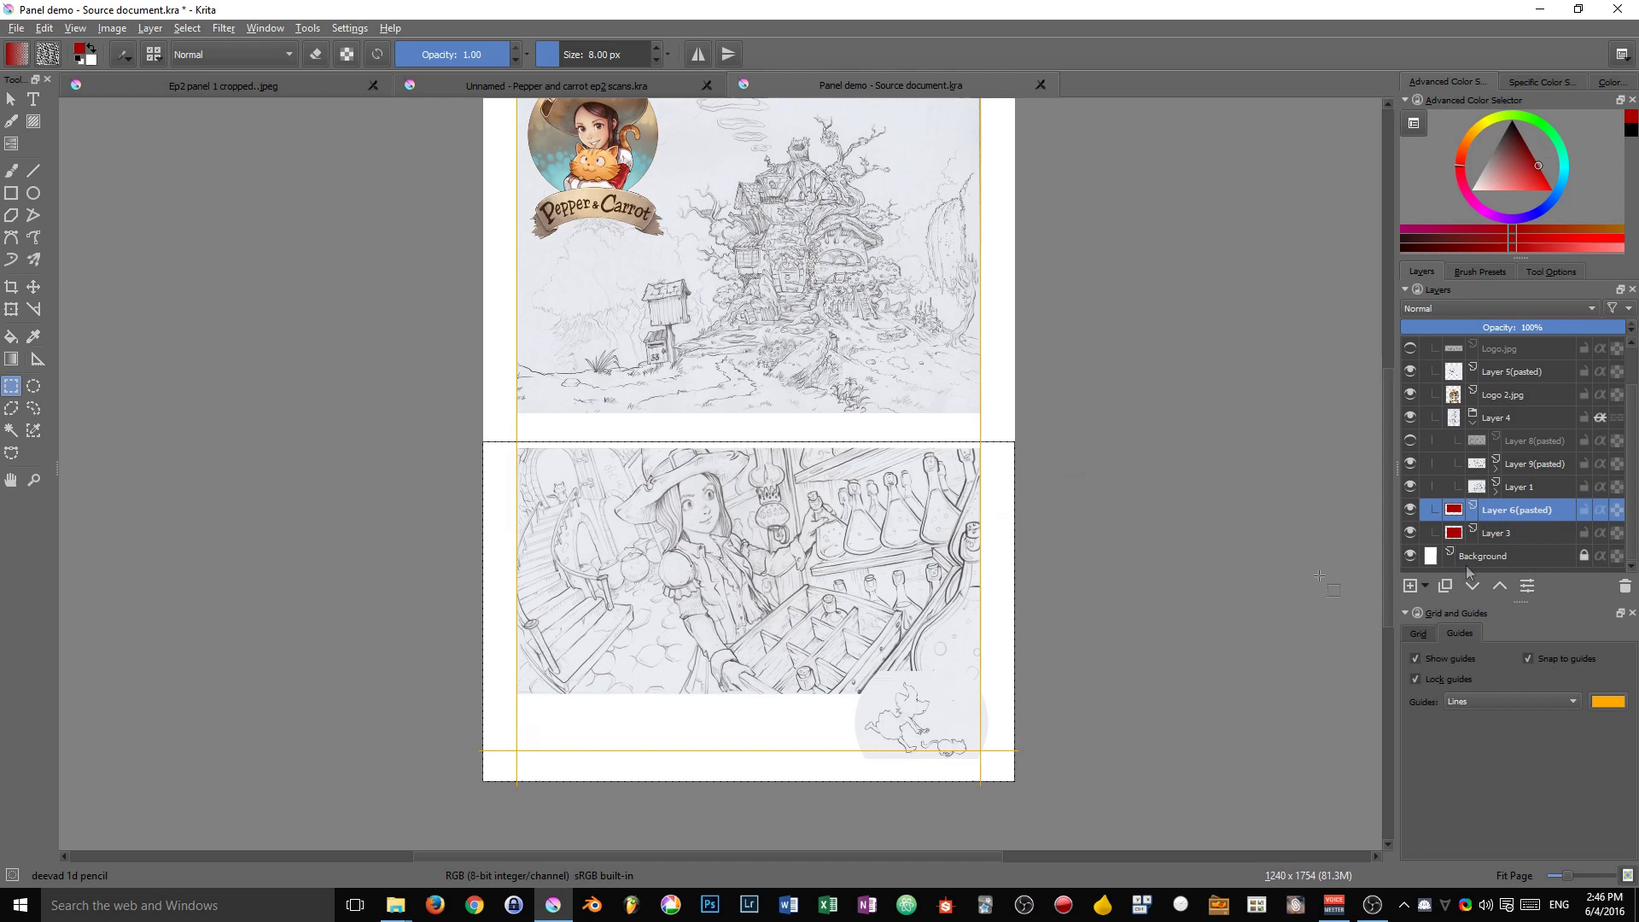
key(ctrl+shift+a)
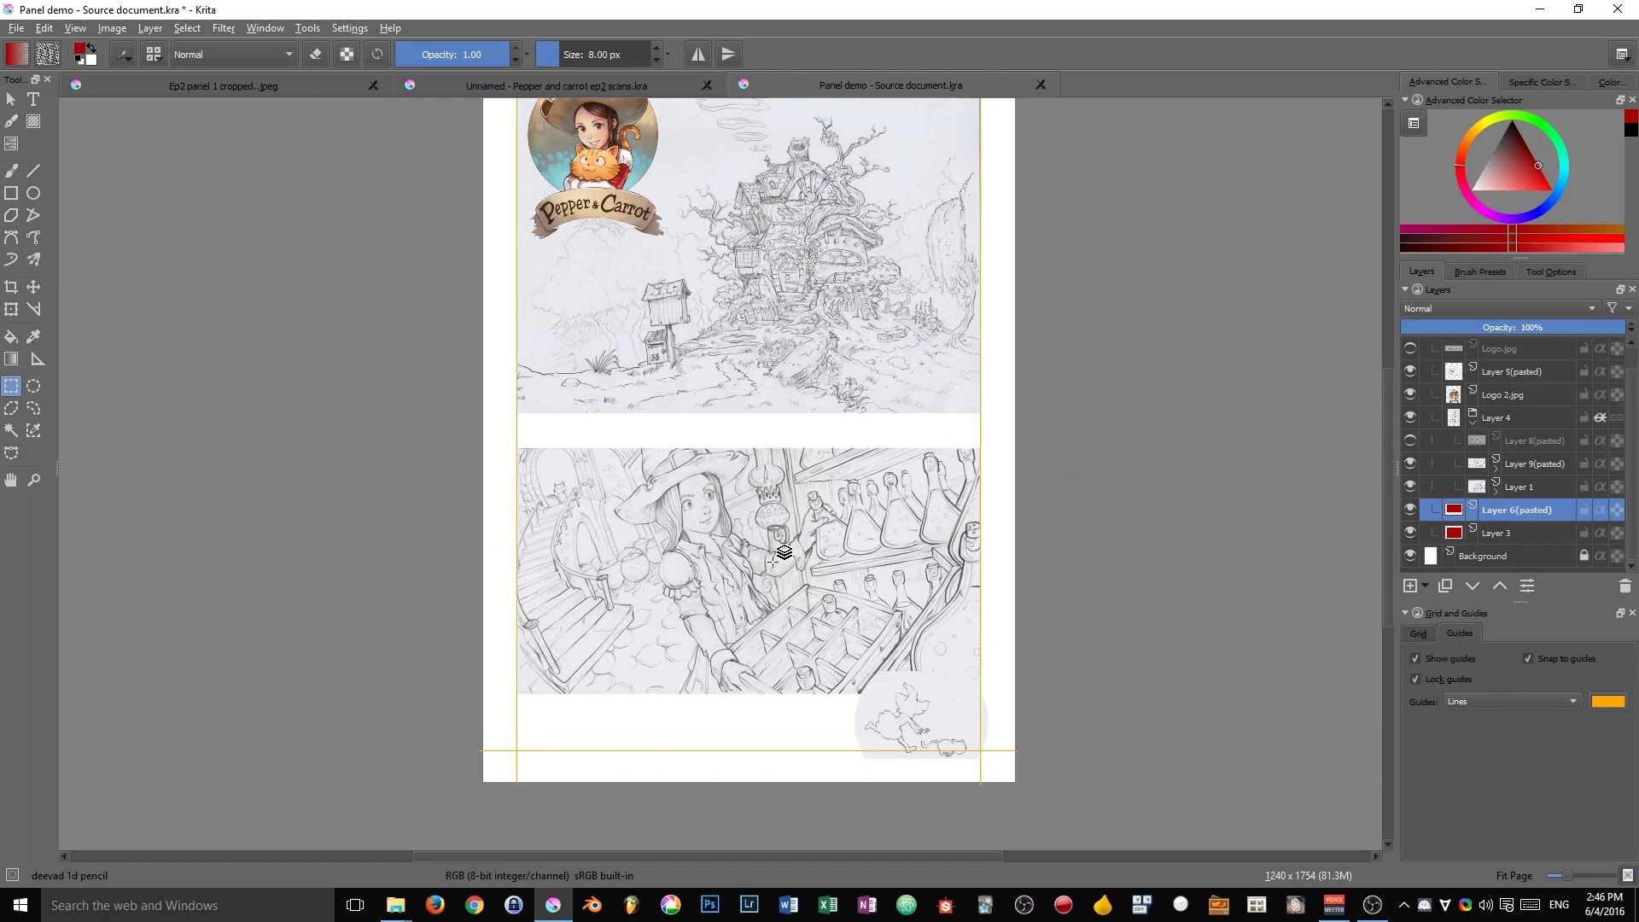
Step: Select the witch sketch layer together with its separate red panel layer and nudge both downward
key(r)
shift+click(856, 474)
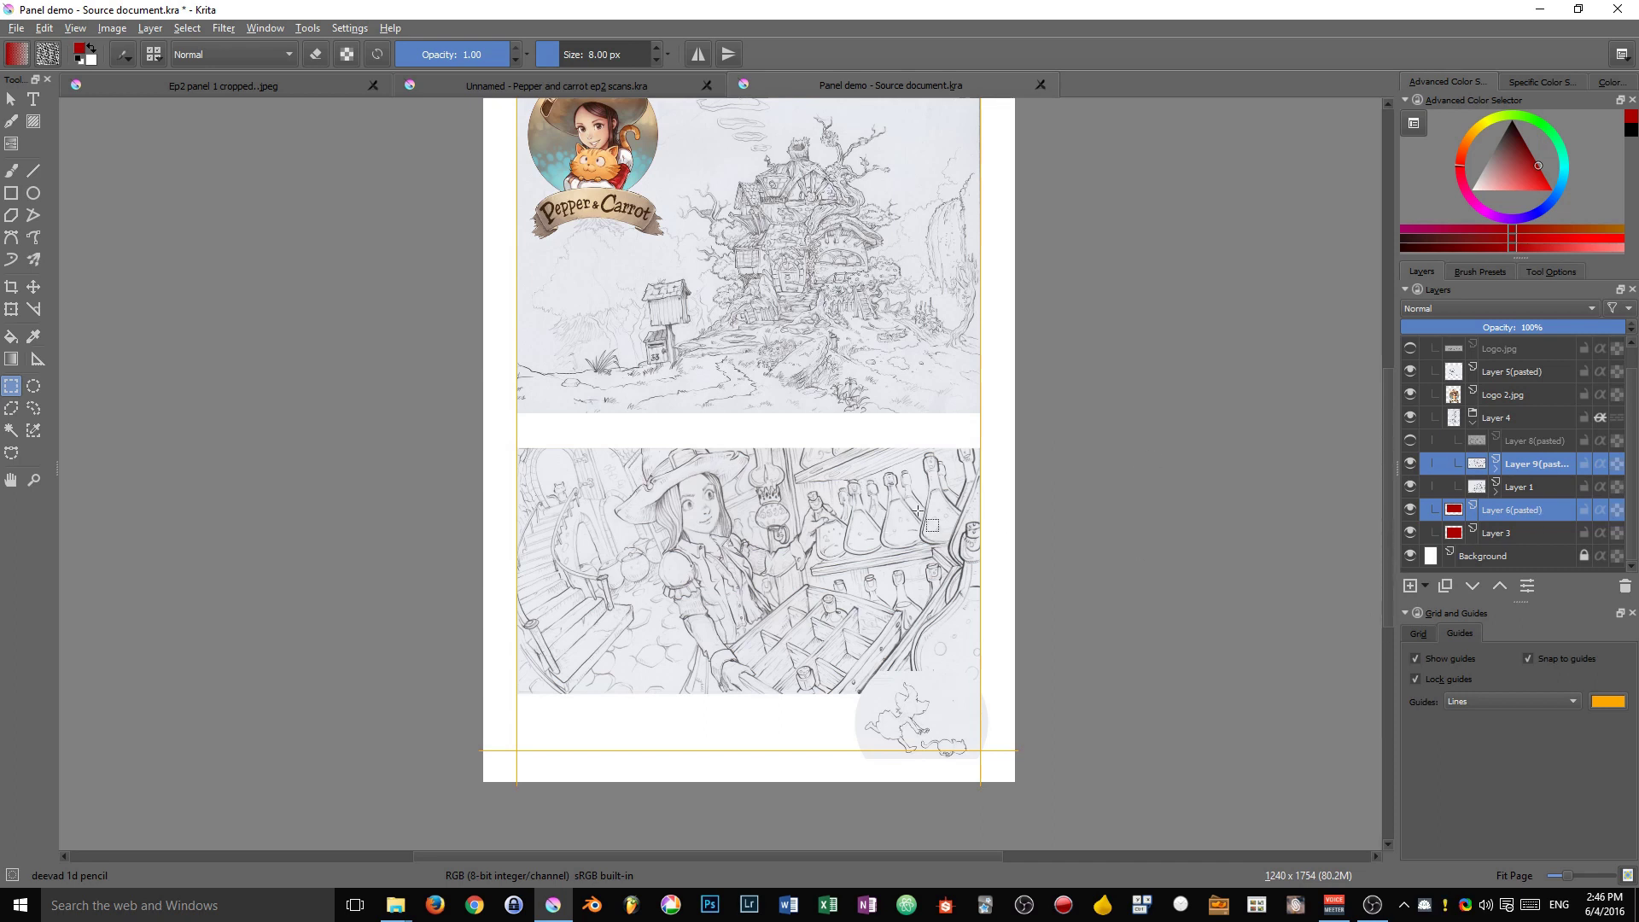
key(t)
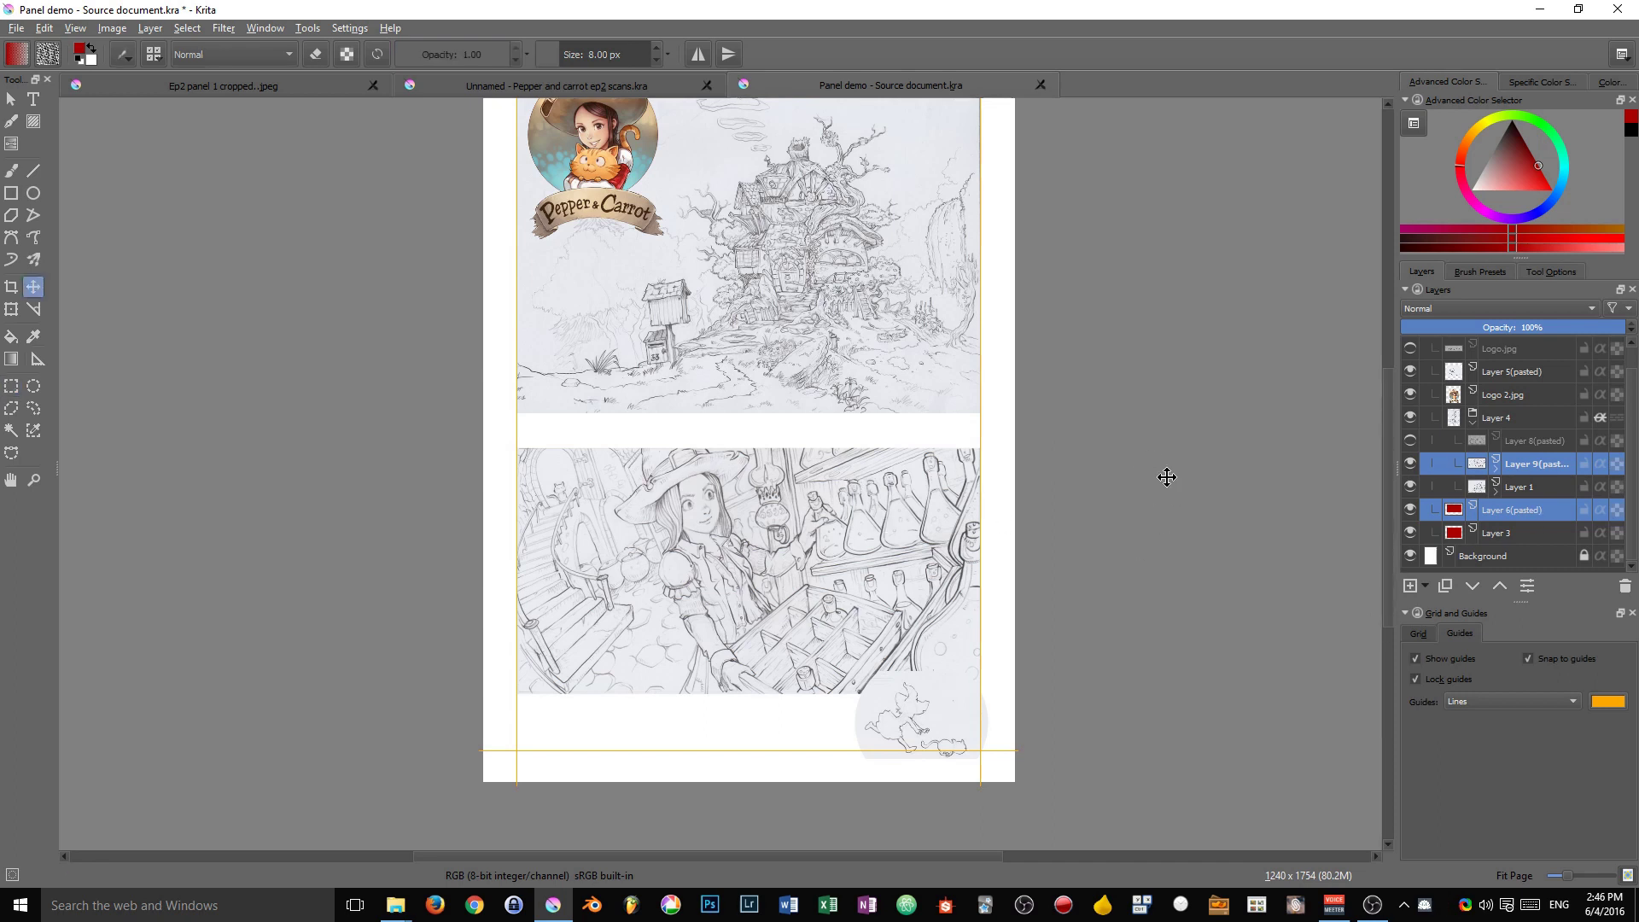
key(Down)
key(Down)
key(Down)
key(Down)
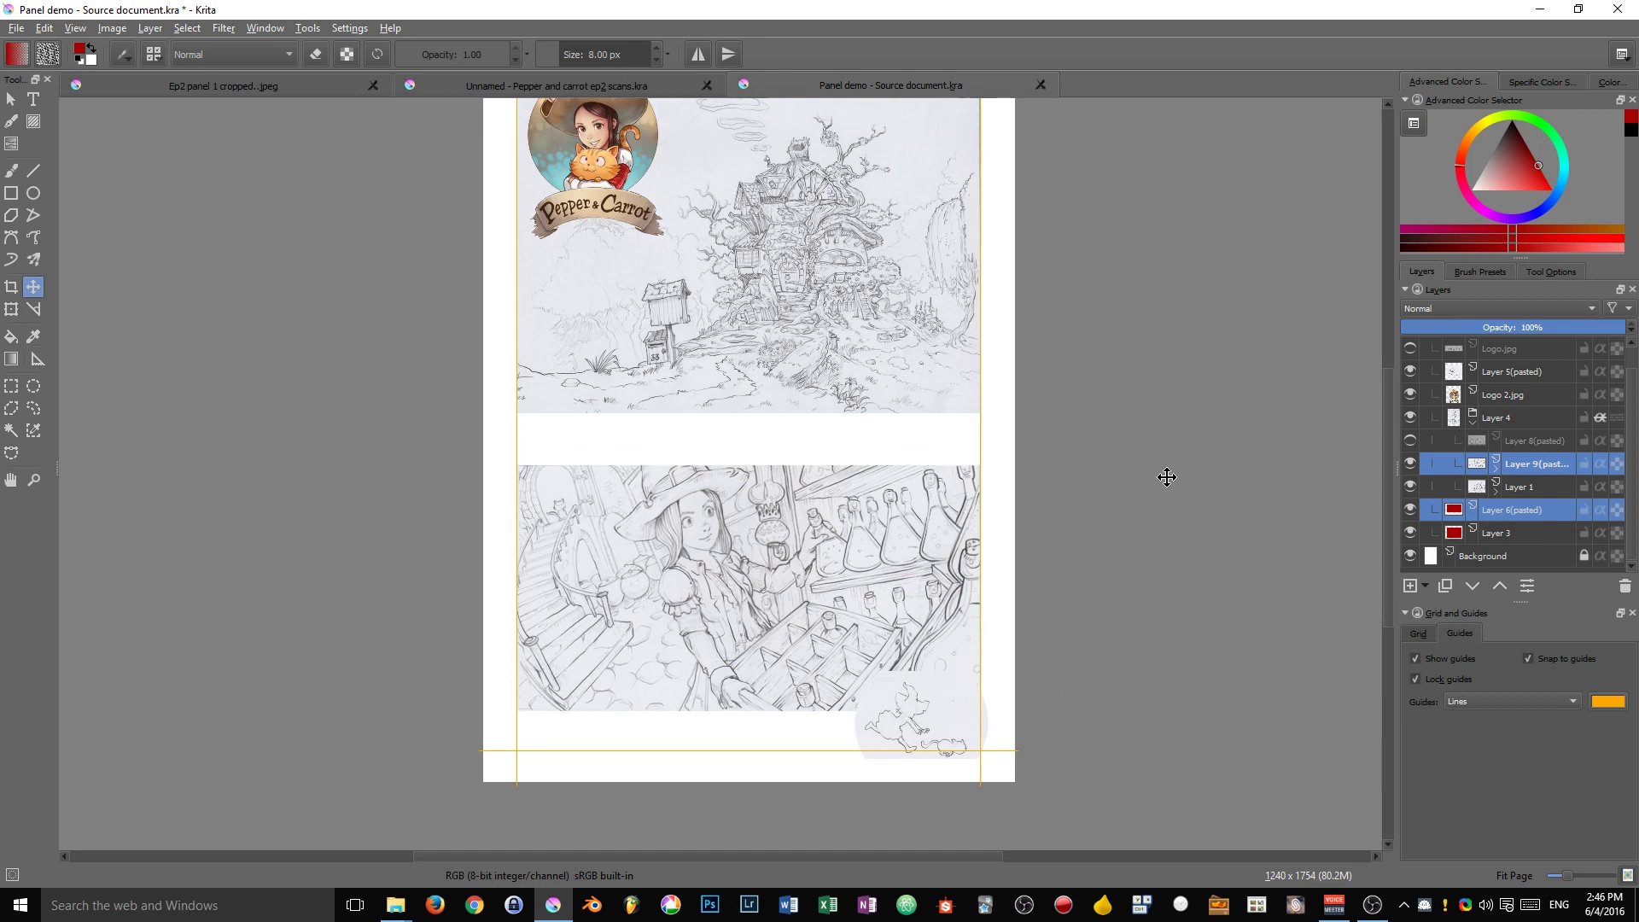
key(Up)
key(Up)
key(Down)
key(Down)
key(Down)
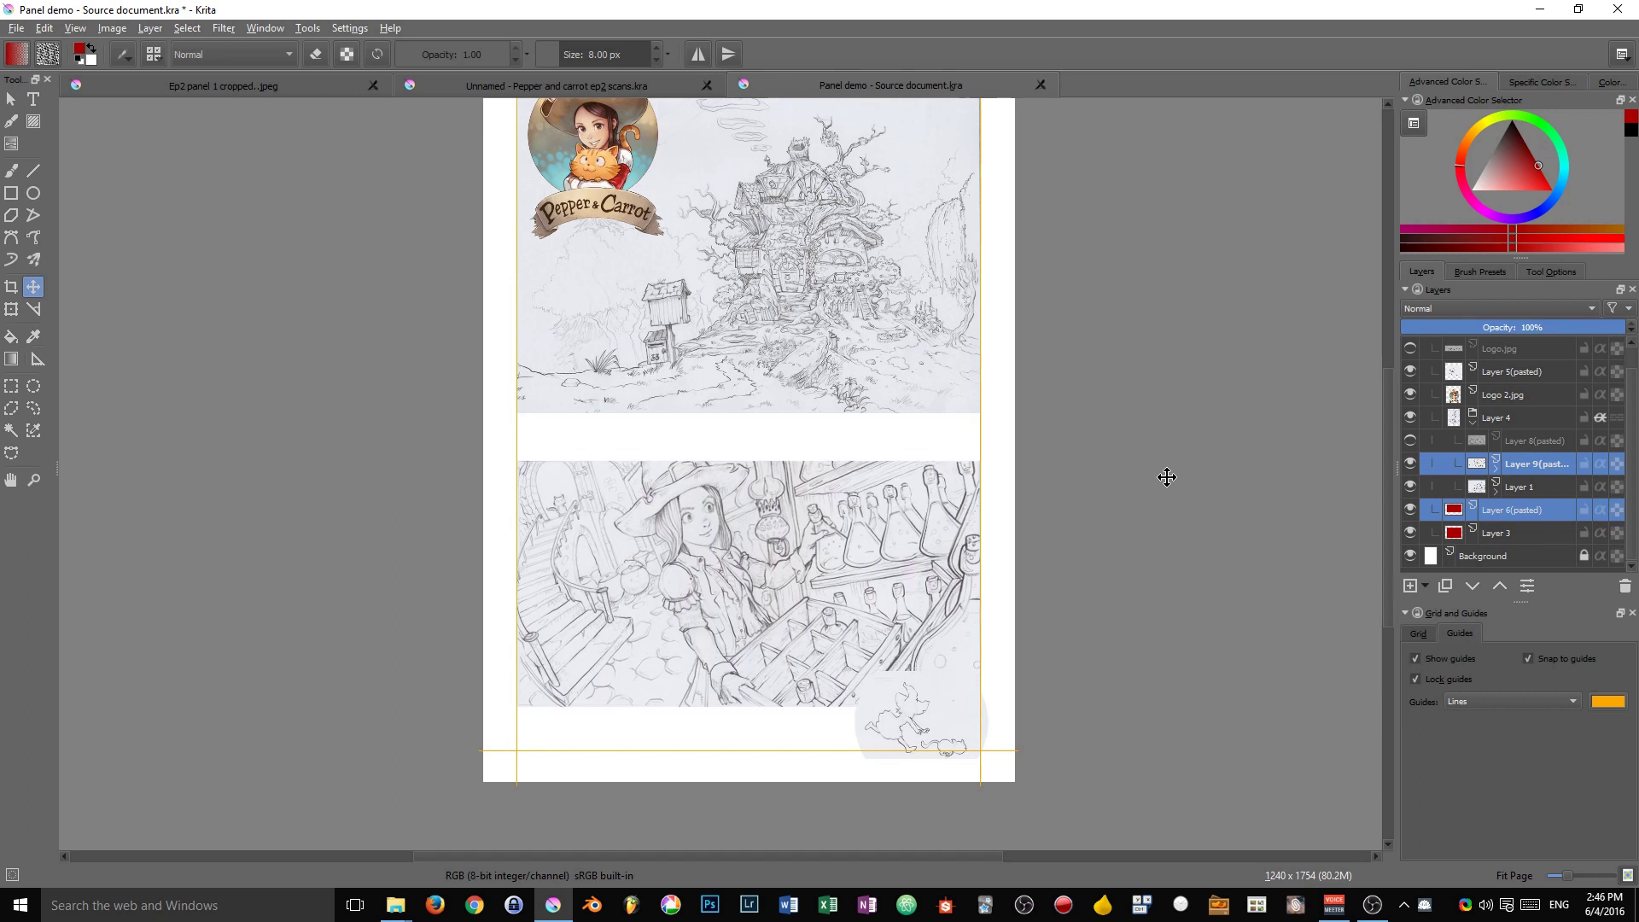
scroll(1121, 465, down, 5)
scroll(1131, 414, up, 1)
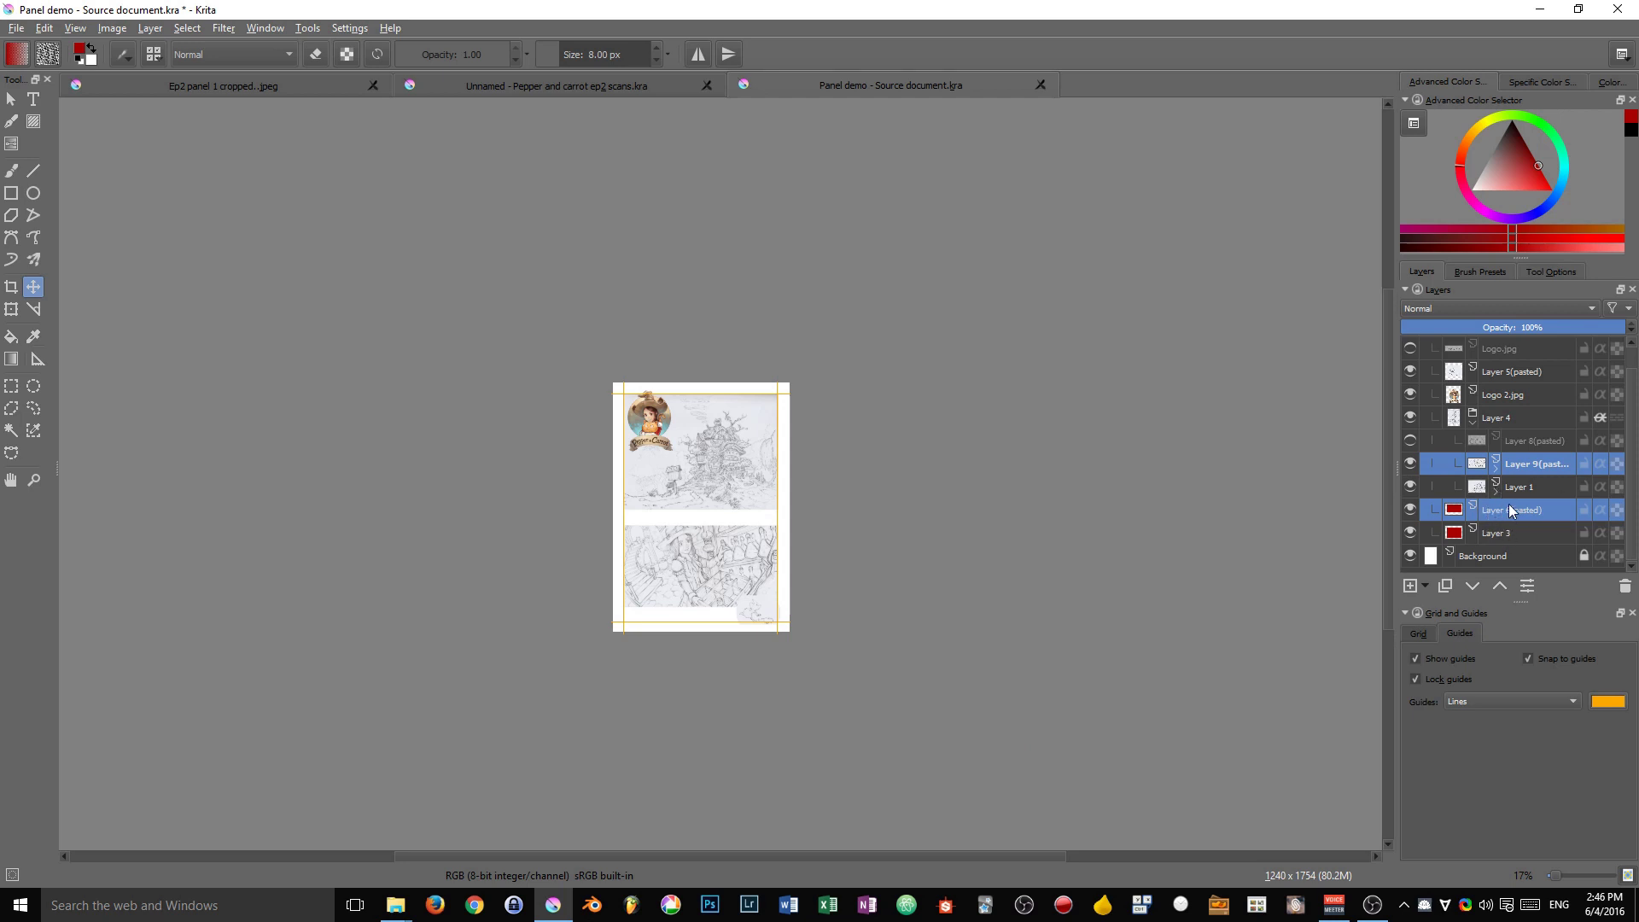
scroll(955, 530, up, 2)
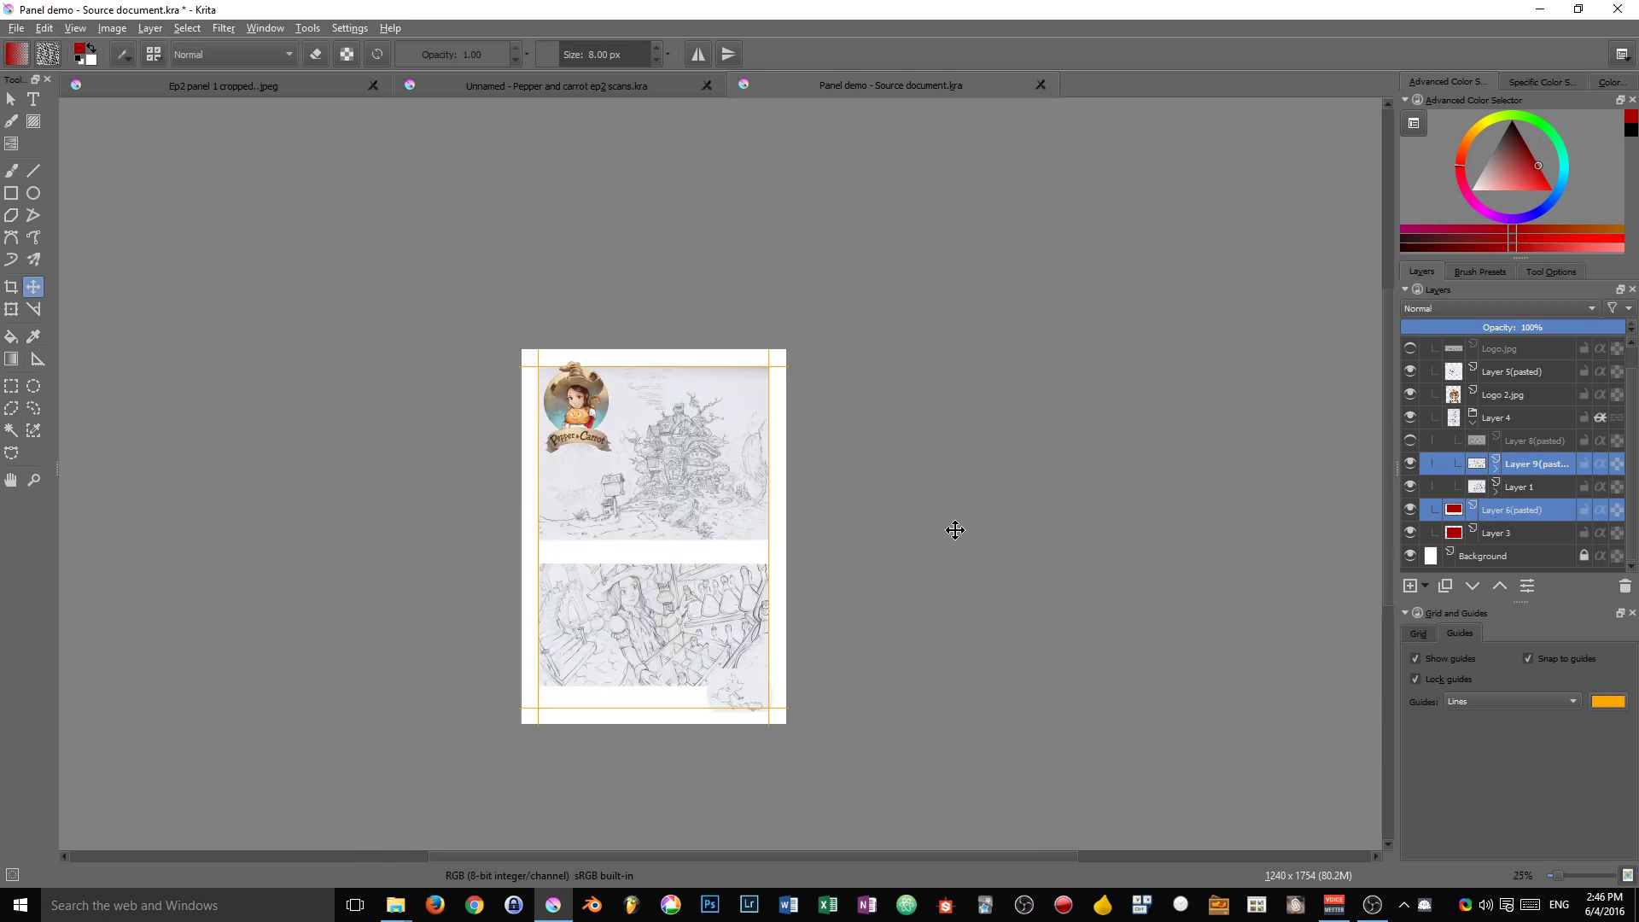
Step: Shift the witch sketch and its red panel shape together up in larger increments, and back down
key(shift+Up)
key(shift+Up)
key(shift+Up)
key(shift+Up)
key(shift+Up)
key(shift+Up)
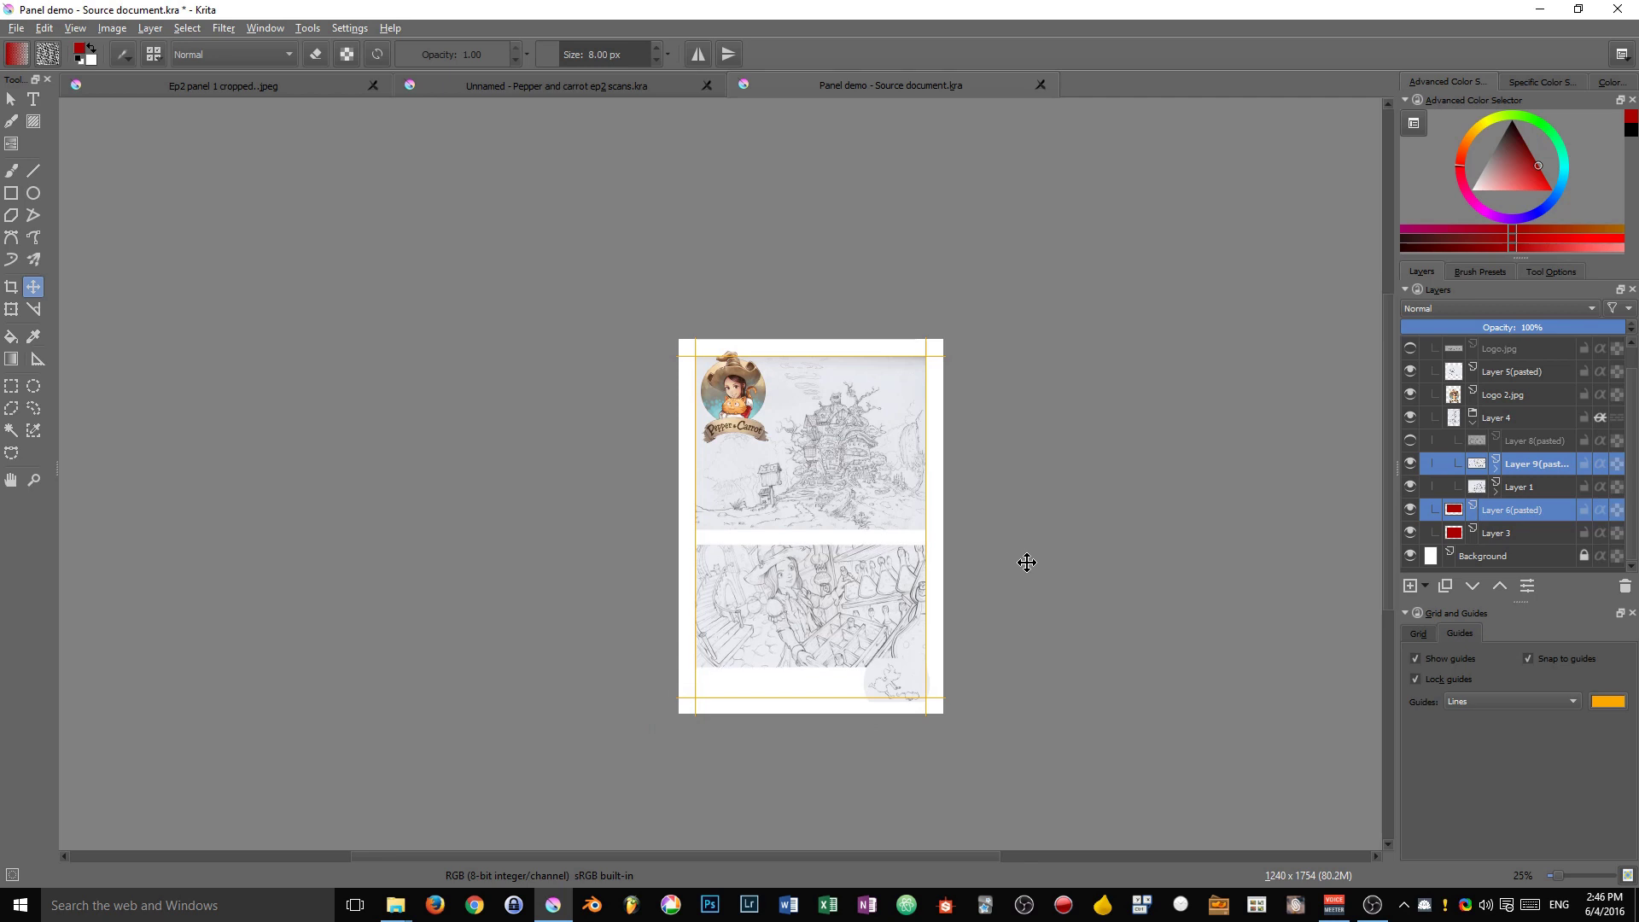
key(shift+Down)
key(shift+Down)
key(shift+Down)
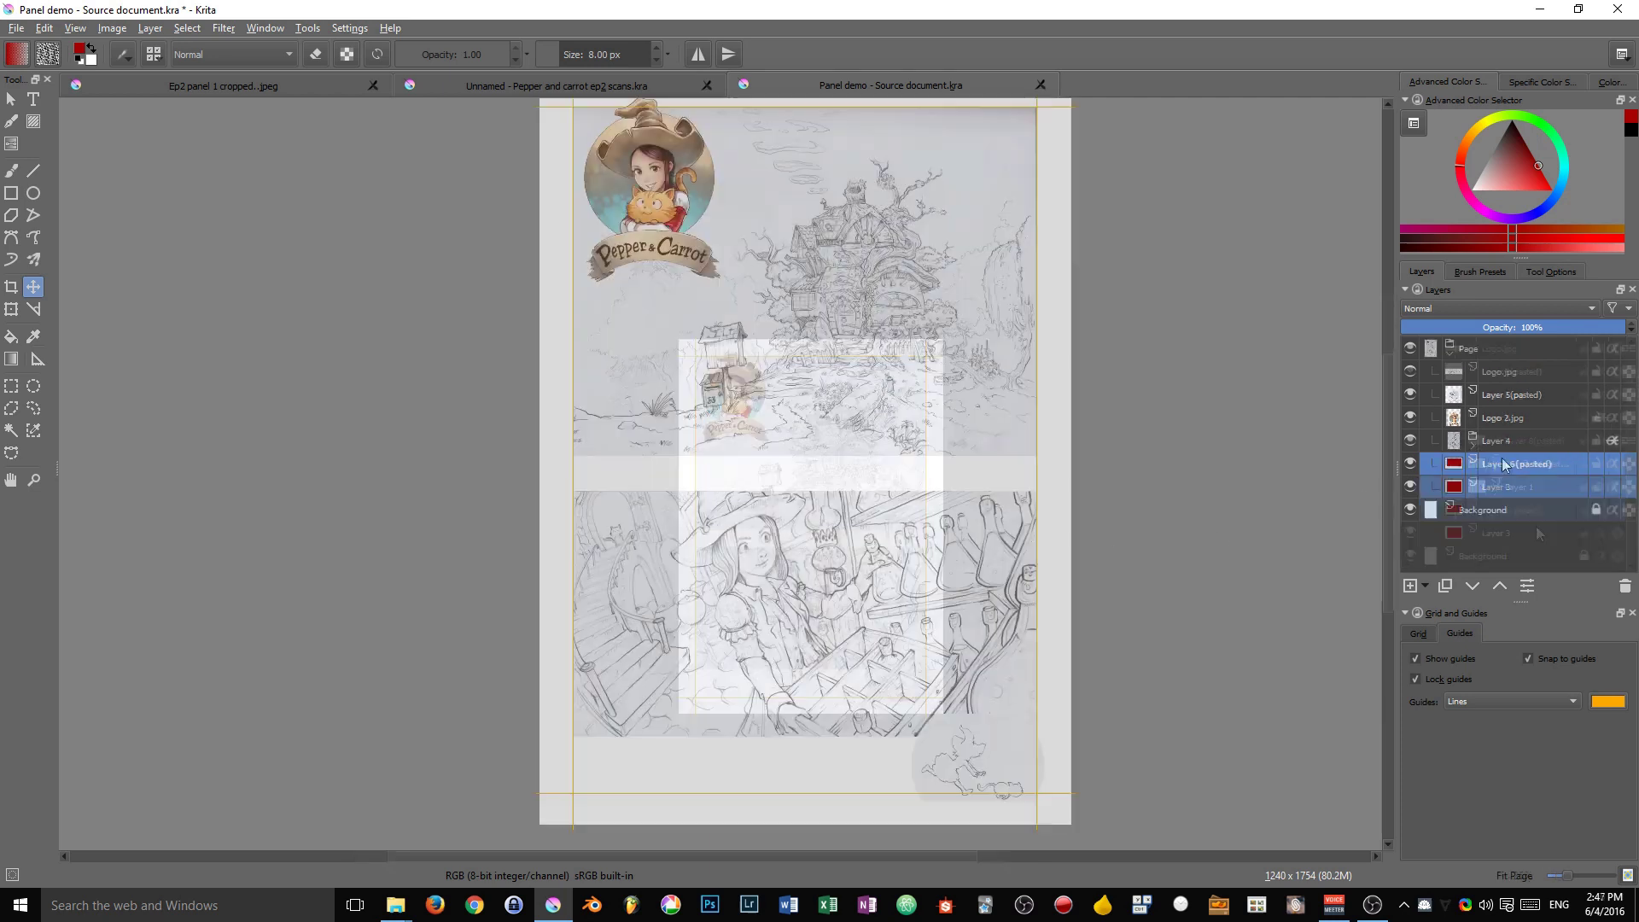
Step: Group Layer 4, Layer 6(pasted) and Layer 3, and add a transform mask to the new group
click(1510, 448)
shift+click(1502, 488)
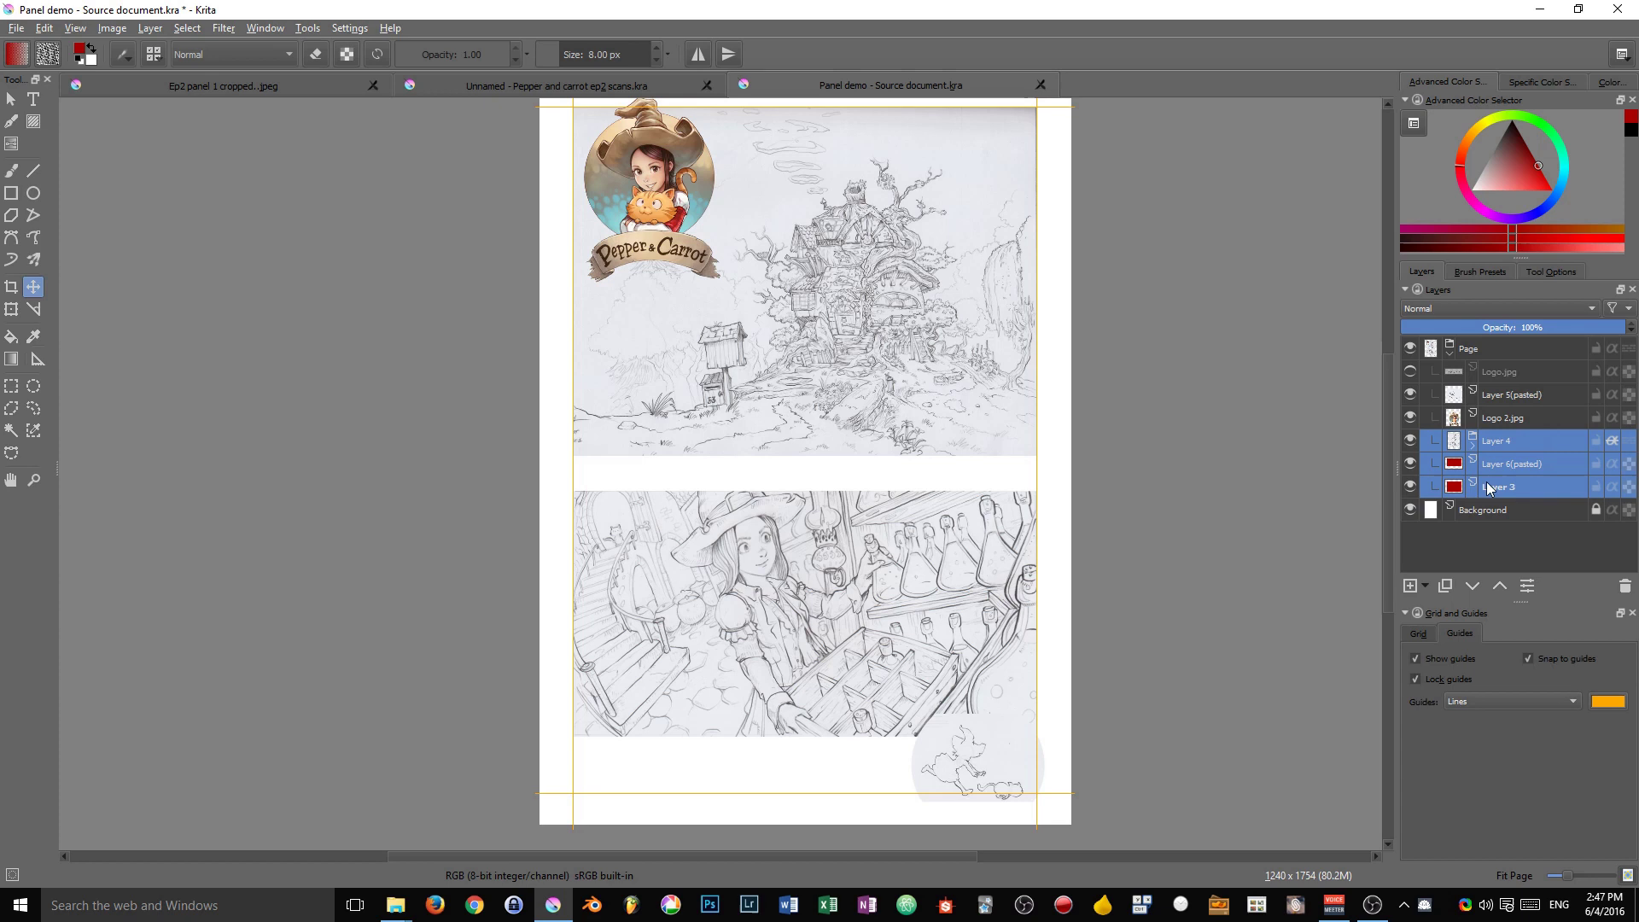
right_click(1508, 434)
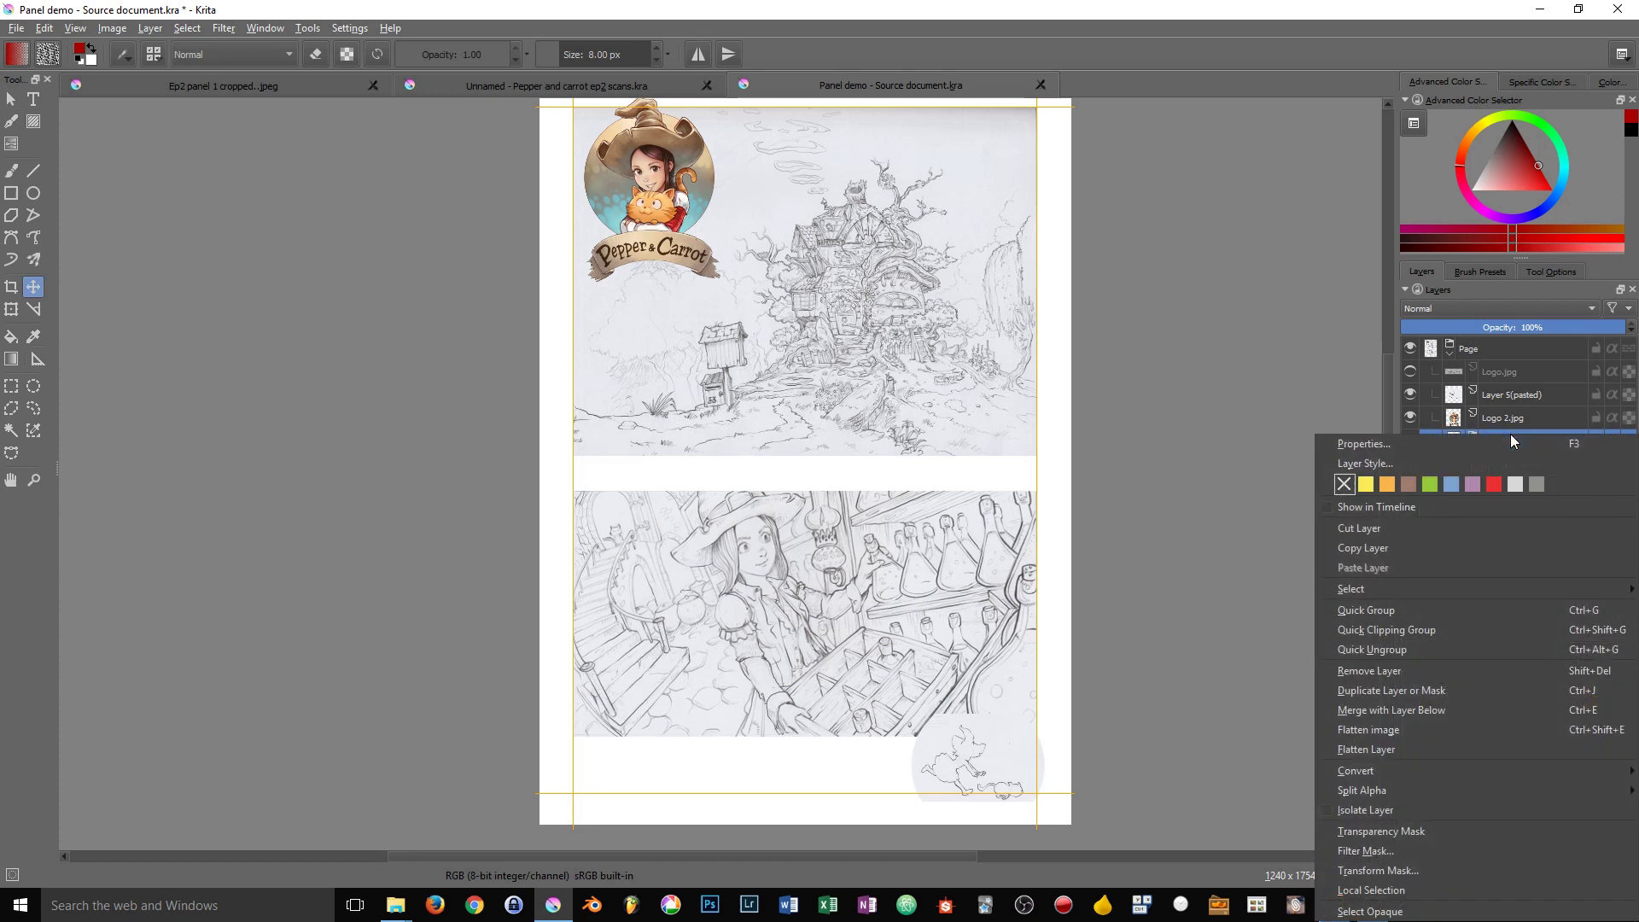
click(1411, 865)
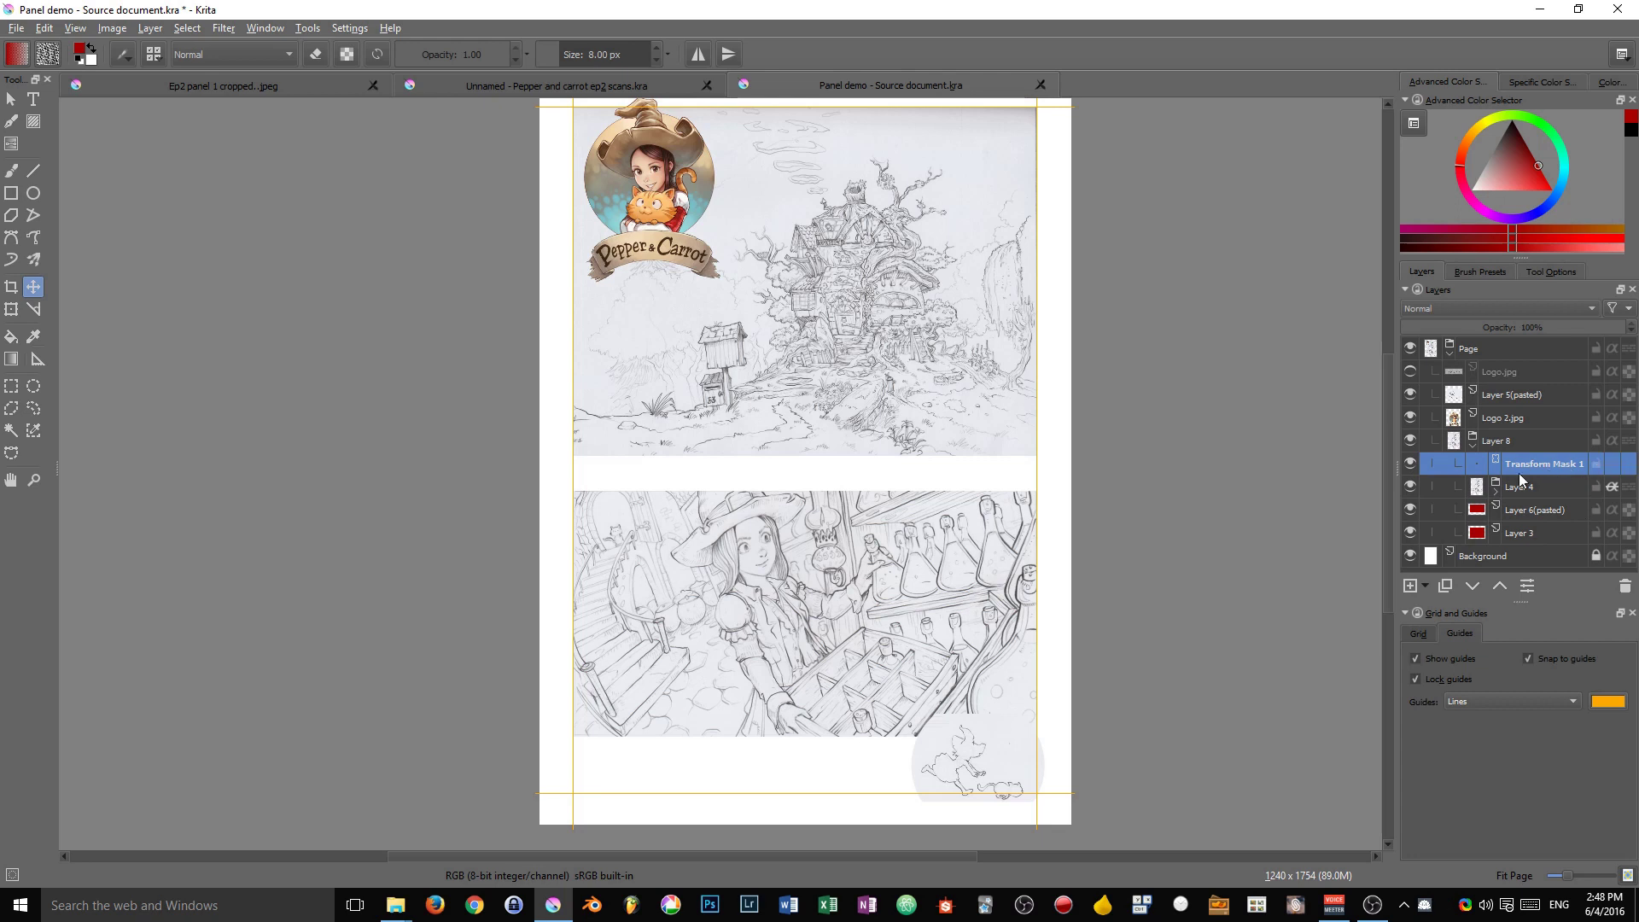
Step: Shift both comic panels down together by moving the group's transform mask, leaving the logo and running-figure sketch in place
key(shift+Down)
key(shift+Down)
key(shift+Down)
key(shift+Down)
key(shift+Down)
key(shift+Down)
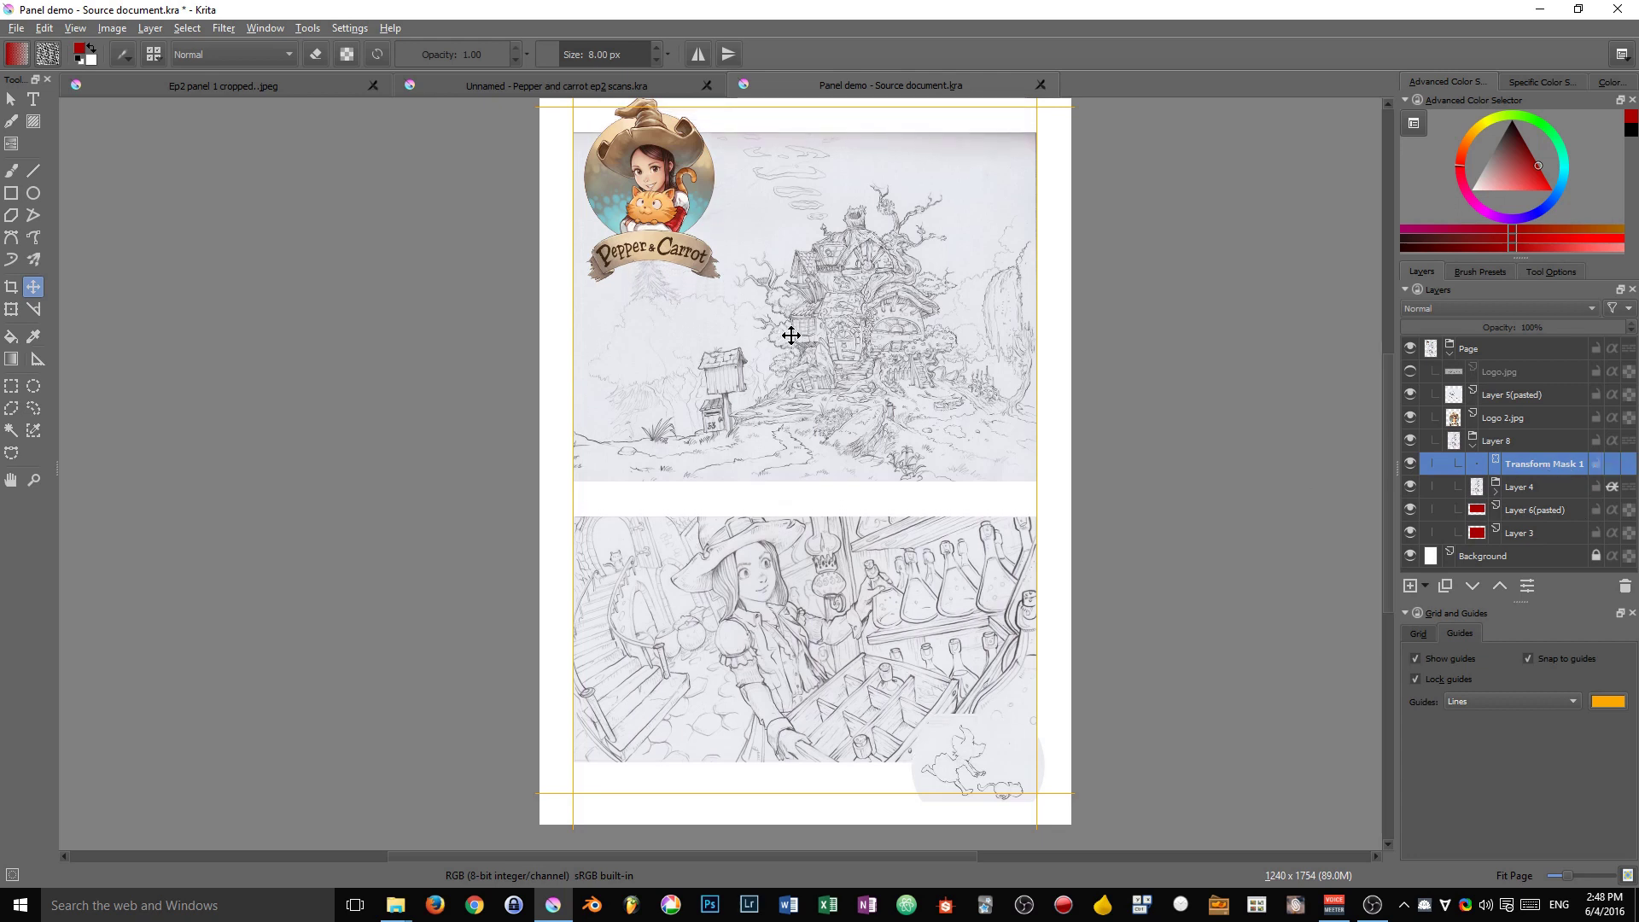
key(Down)
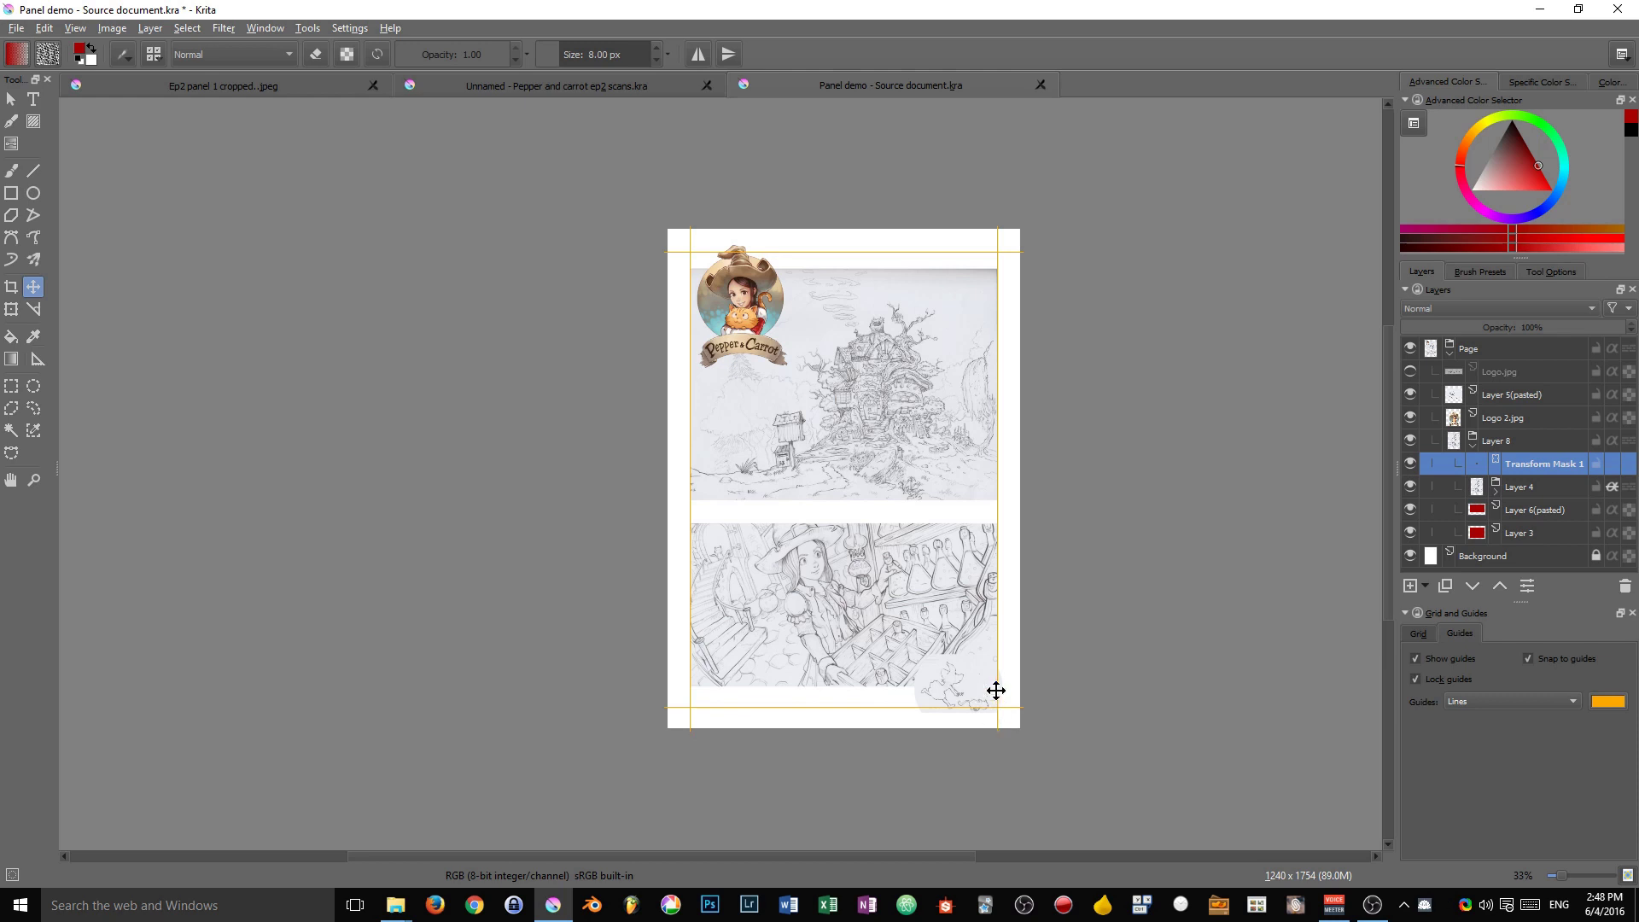
key(2)
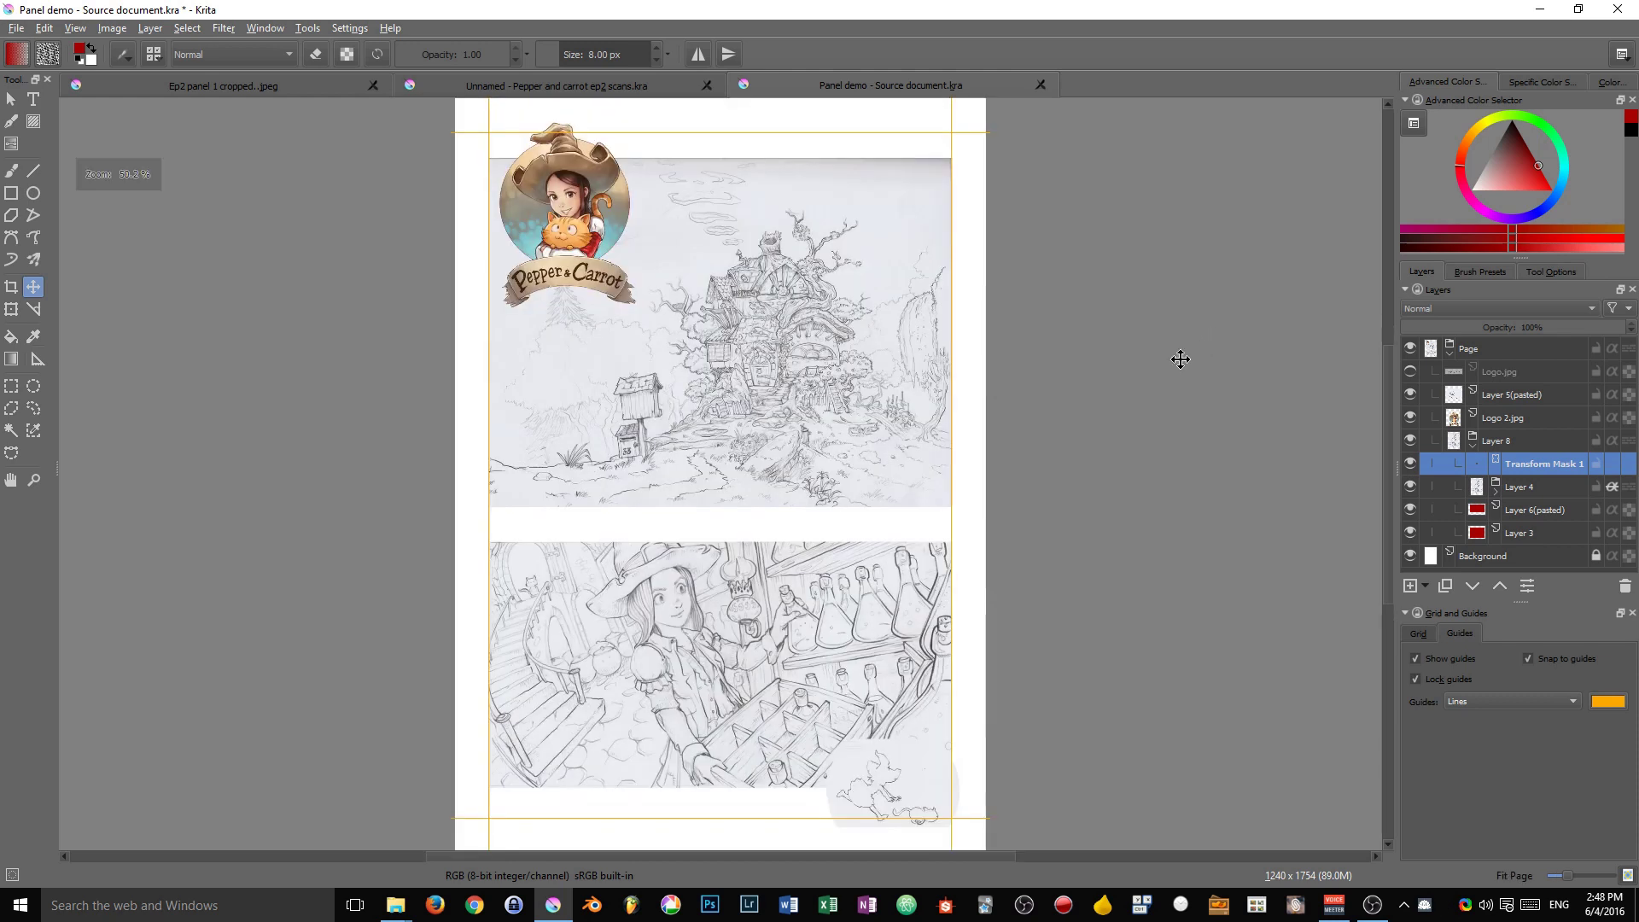